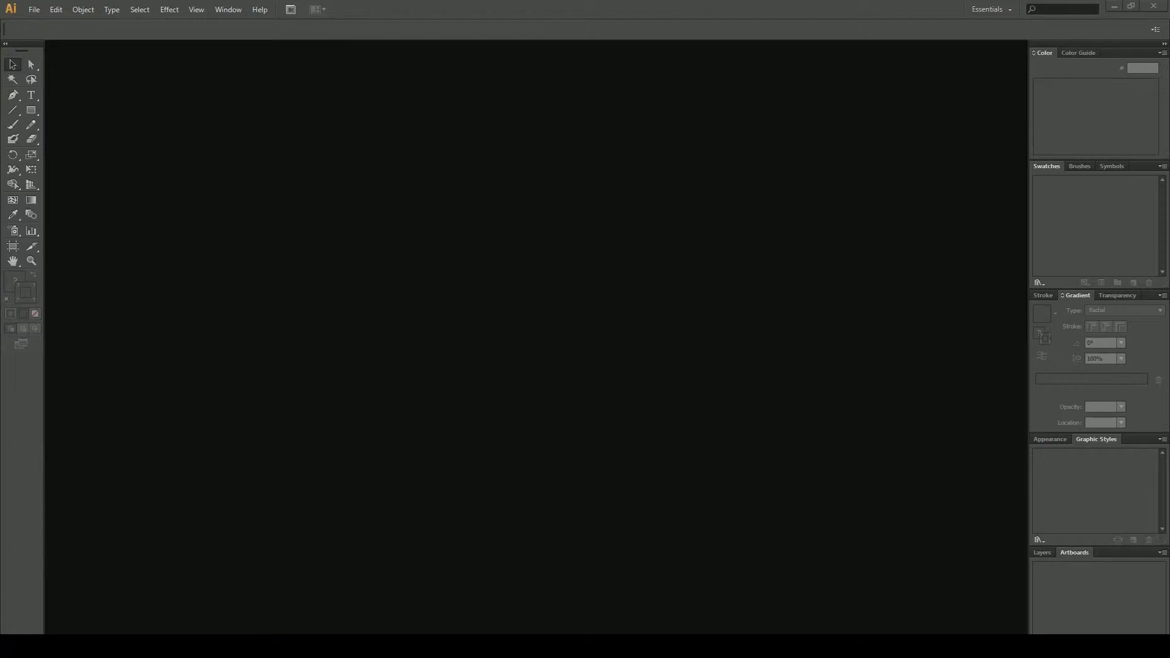
Create a new single-artboard document, 6 x 6 in, in RGB colour mode with 300 ppi raster effects
left_click(34, 9)
mouse_move(80, 11)
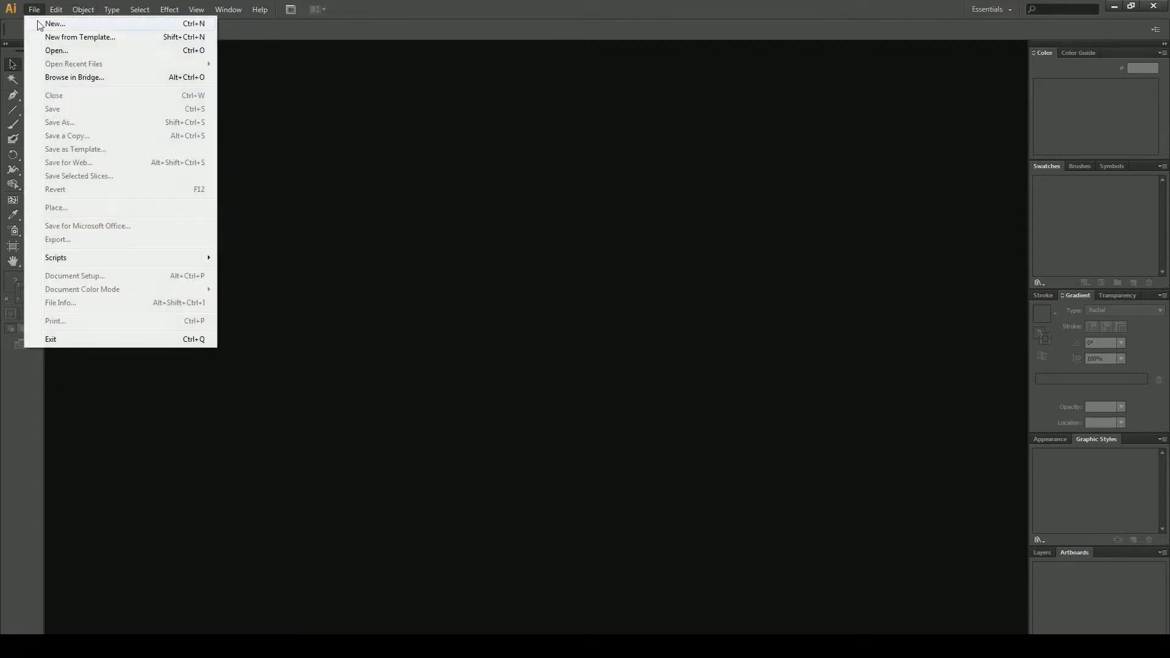
left_click(49, 23)
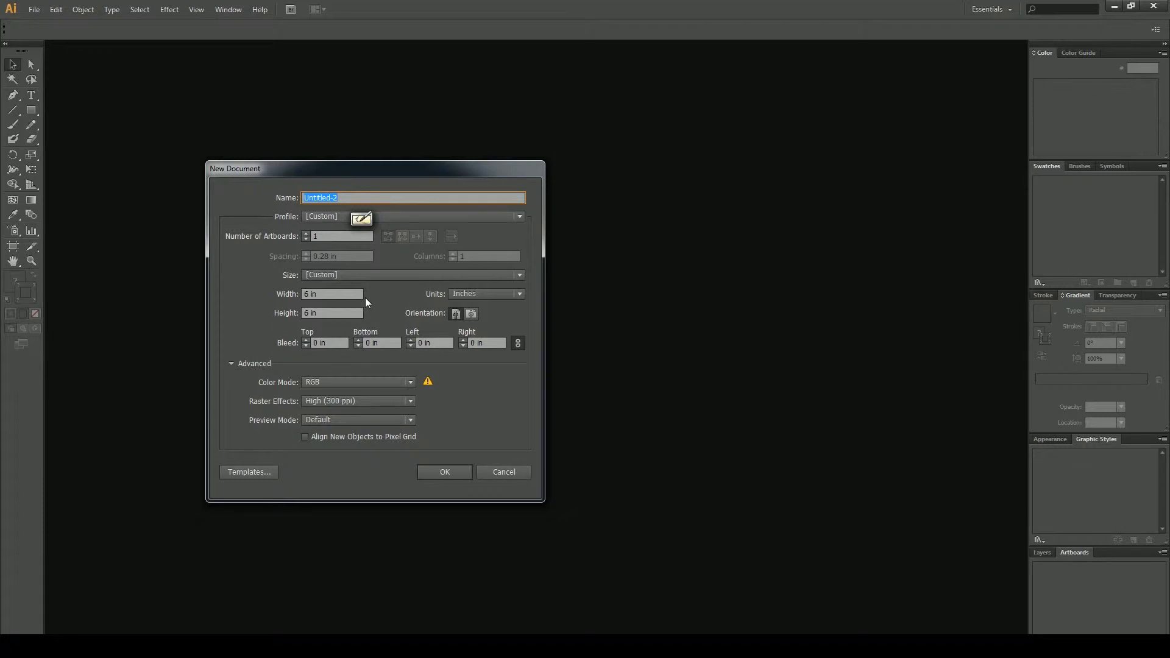
left_click(444, 472)
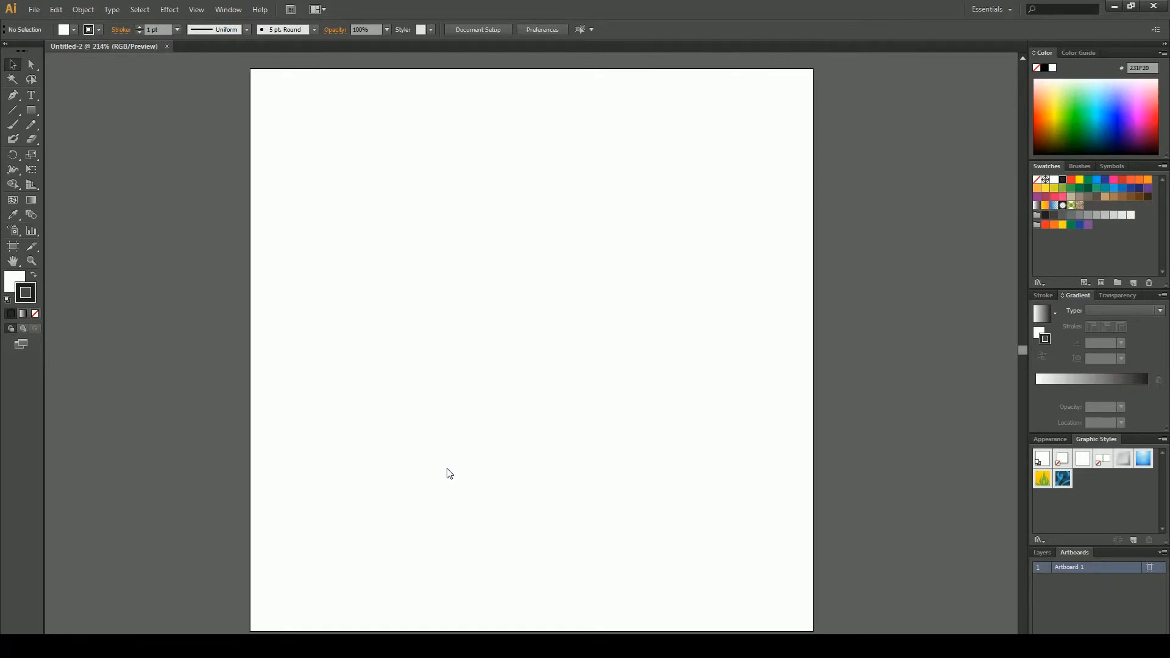
Draw two circles side by side with the Ellipse tool, the left about 1.71 in and the right about 1.78 in across
left_click(32, 113)
left_click_drag(32, 119, 70, 140)
mouse_move(339, 252)
left_mouse_down()
mouse_move(441, 368)
mouse_move(501, 413)
left_mouse_up()
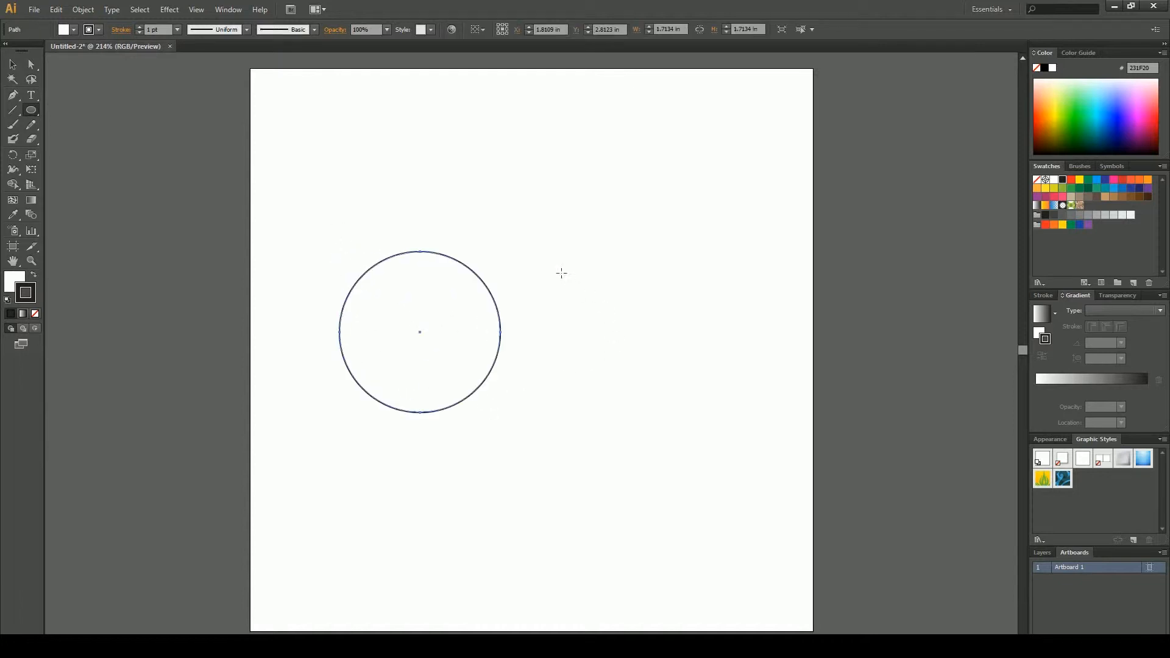
left_click_drag(569, 270, 711, 433)
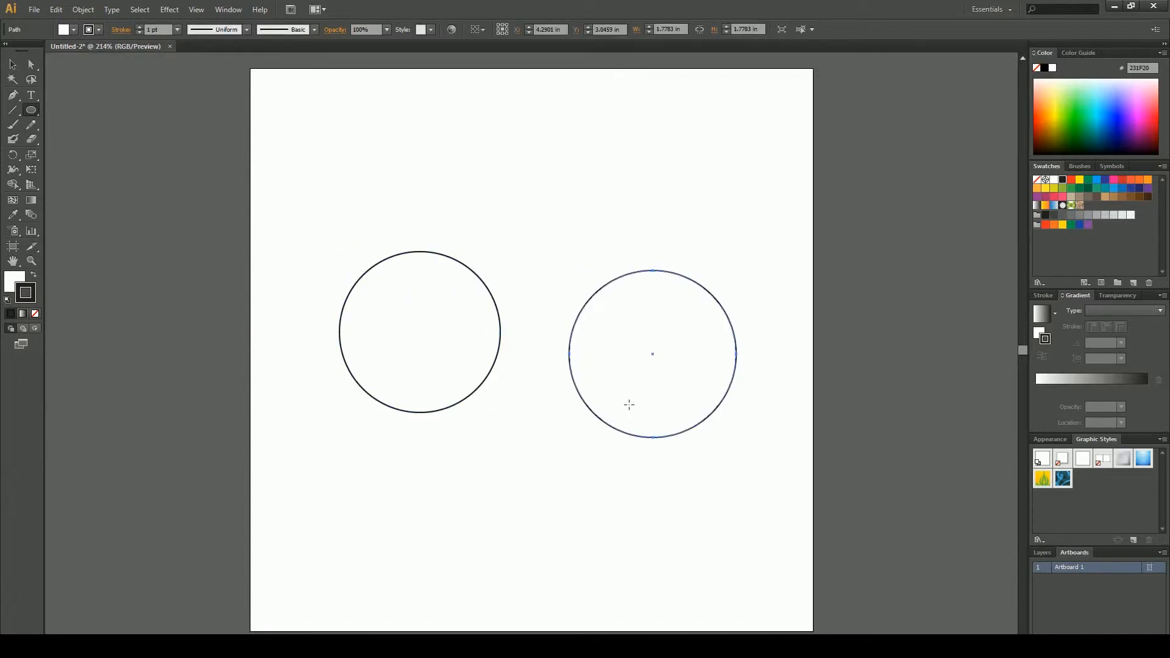
Move the right-hand circle upward so it sits roughly level with the left-hand circle
key("v")
left_click_drag(682, 386, 680, 358)
left_click(537, 512)
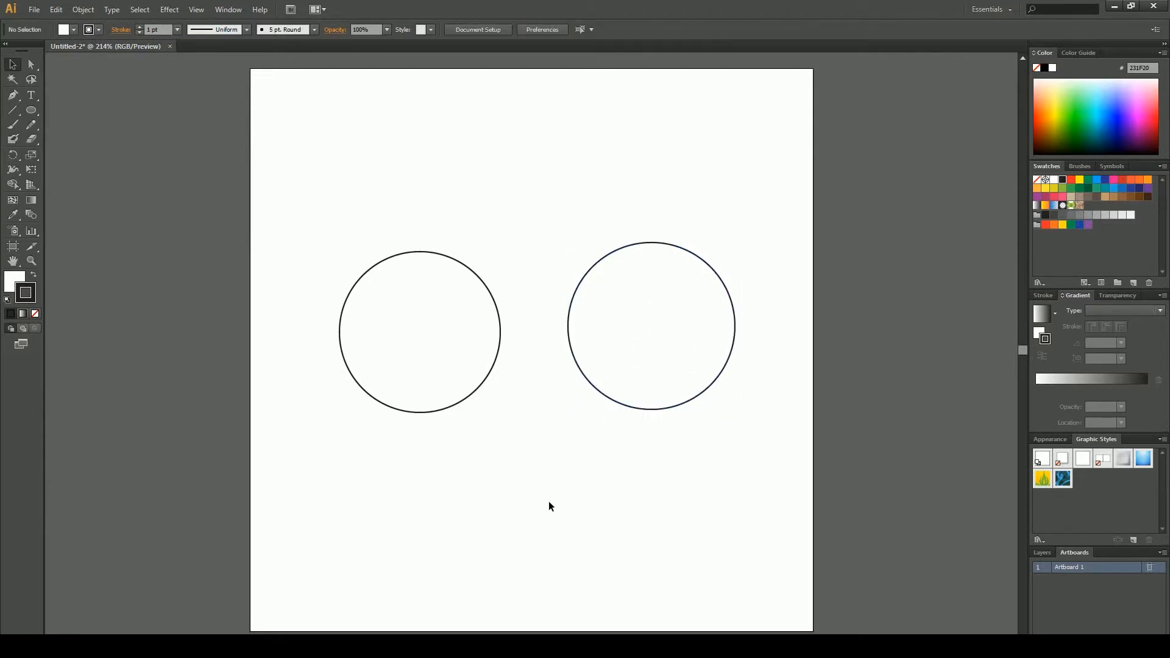
left_click_drag(656, 339, 711, 360)
left_click(729, 444)
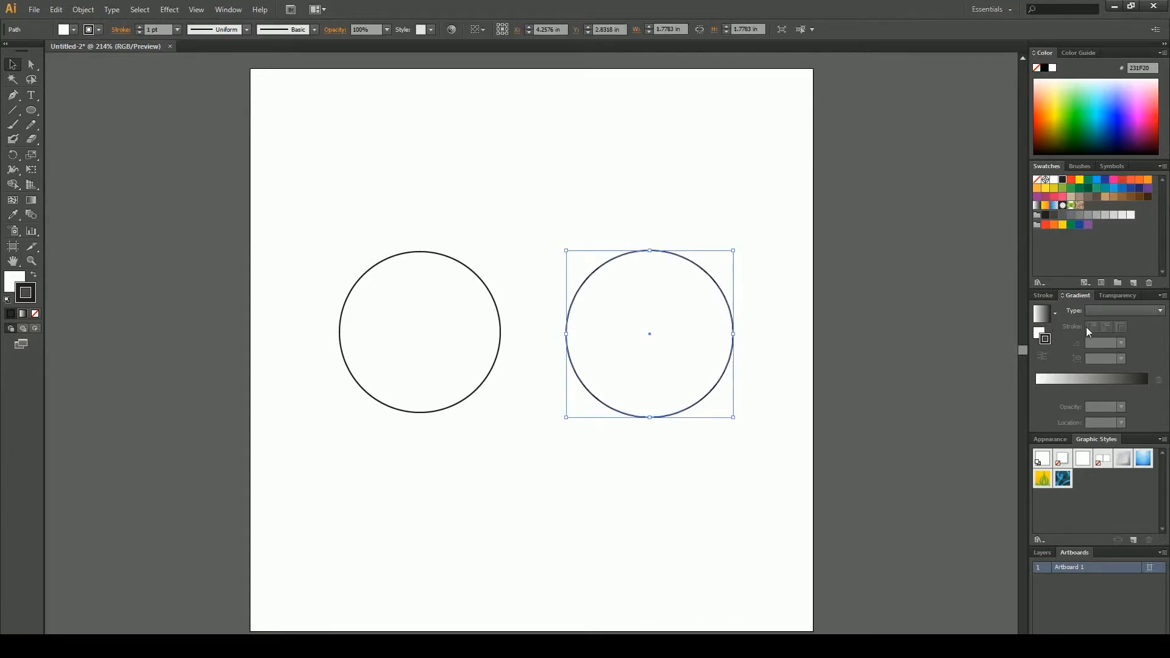
Apply a linear gradient to the right-hand circle's stroke and replace it with no stroke
left_click(1046, 315)
left_click(766, 420)
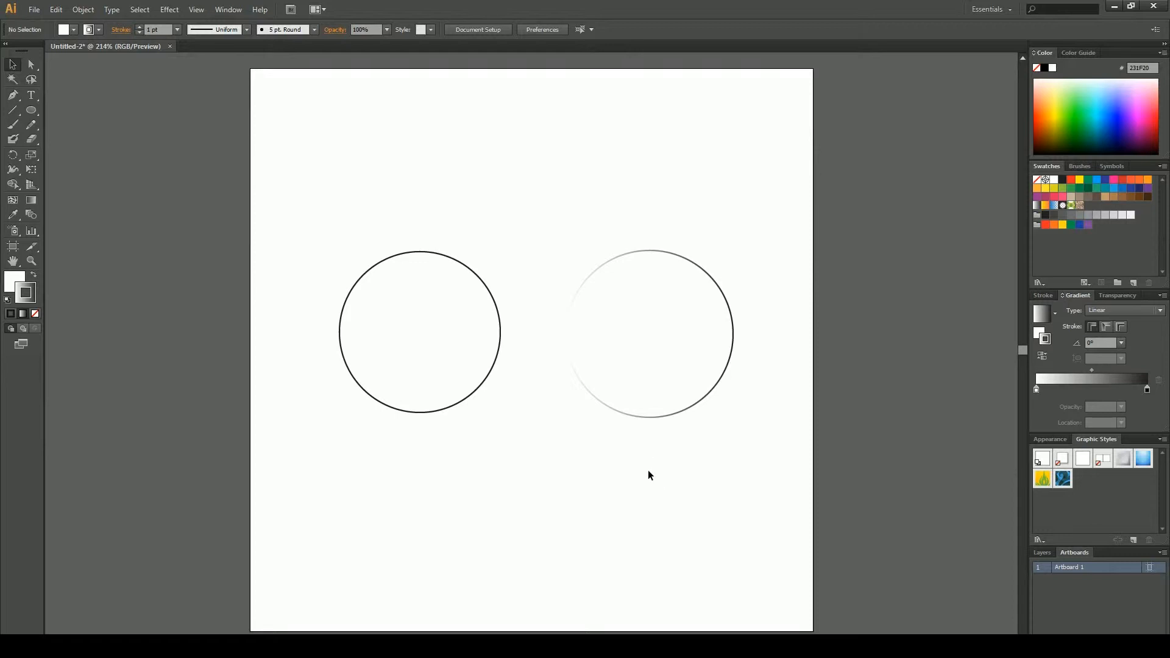
left_click(688, 382)
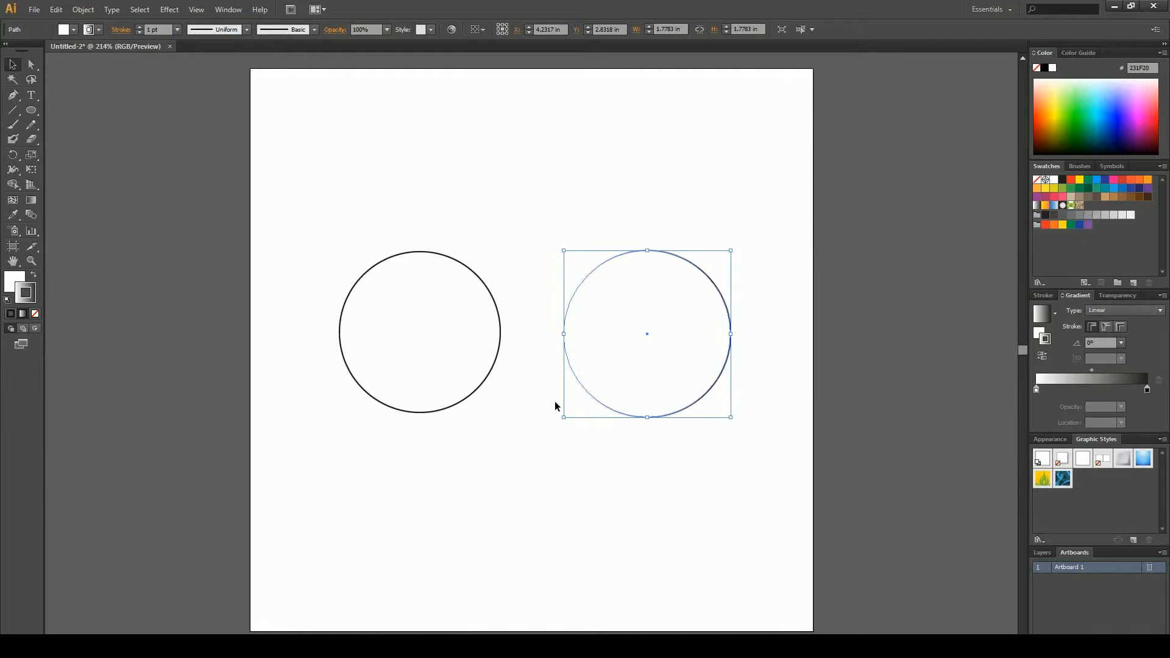
left_click(35, 313)
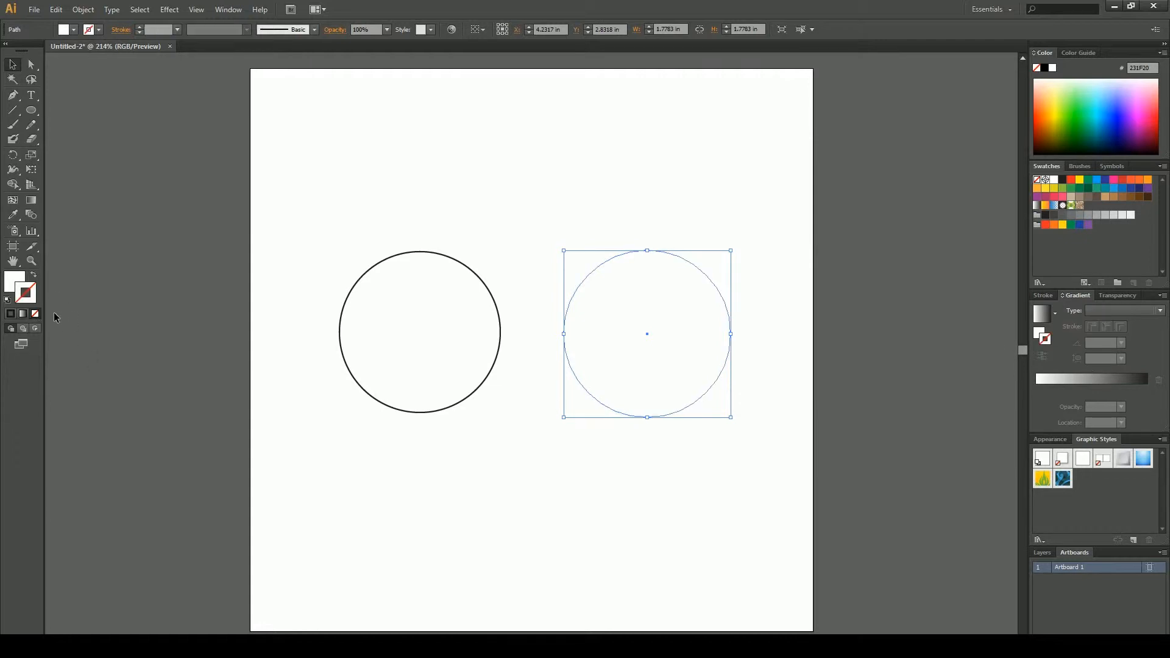
Fill the right-hand circle with the white-to-black gradient and change its type to Radial
left_click(1042, 313)
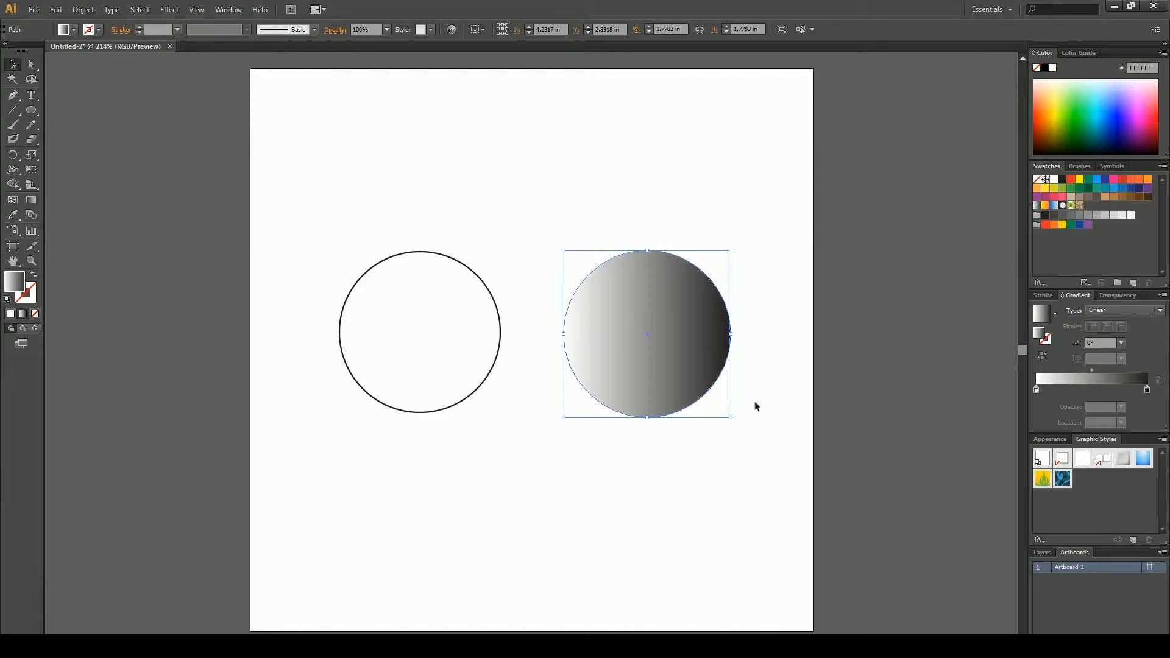
left_click(1115, 310)
left_click(1107, 336)
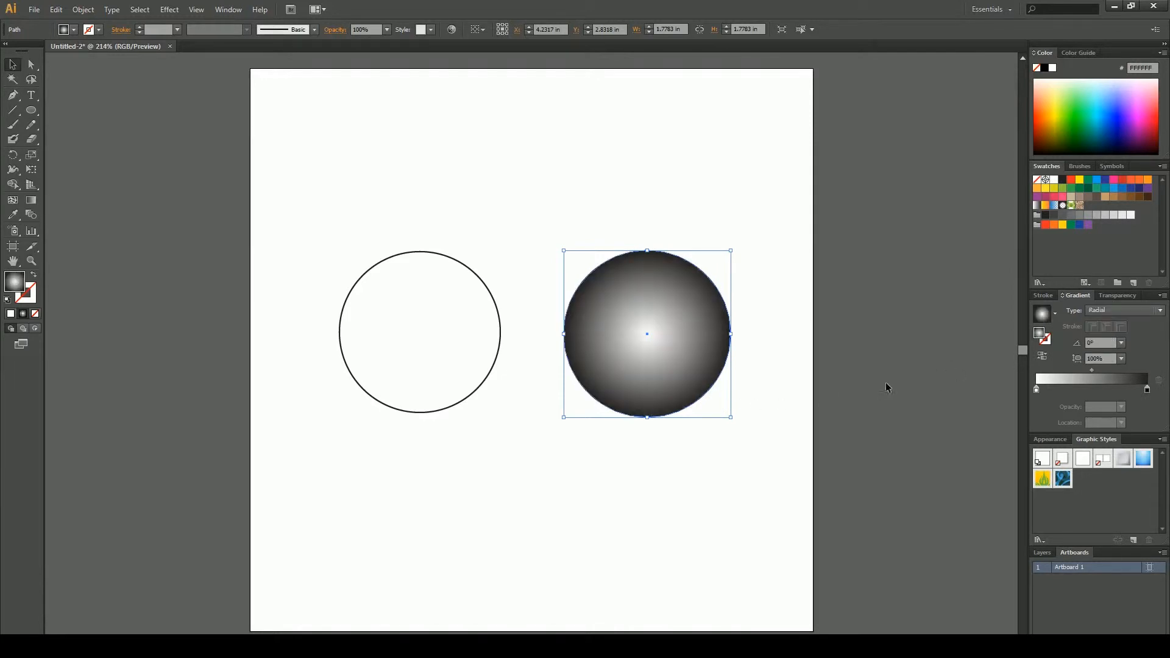
left_click(760, 419)
Duplicate the left-hand circle below itself and scale the copy down proportionally to about 0.82 in
left_click(457, 367)
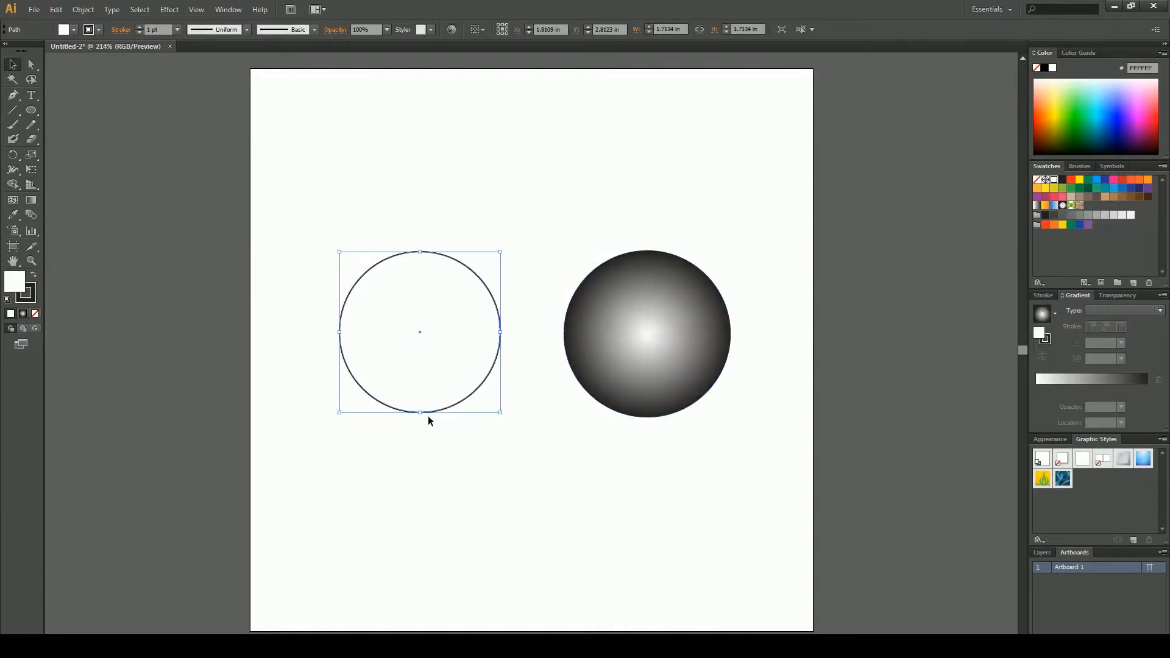
left_click(462, 426)
left_click(458, 391)
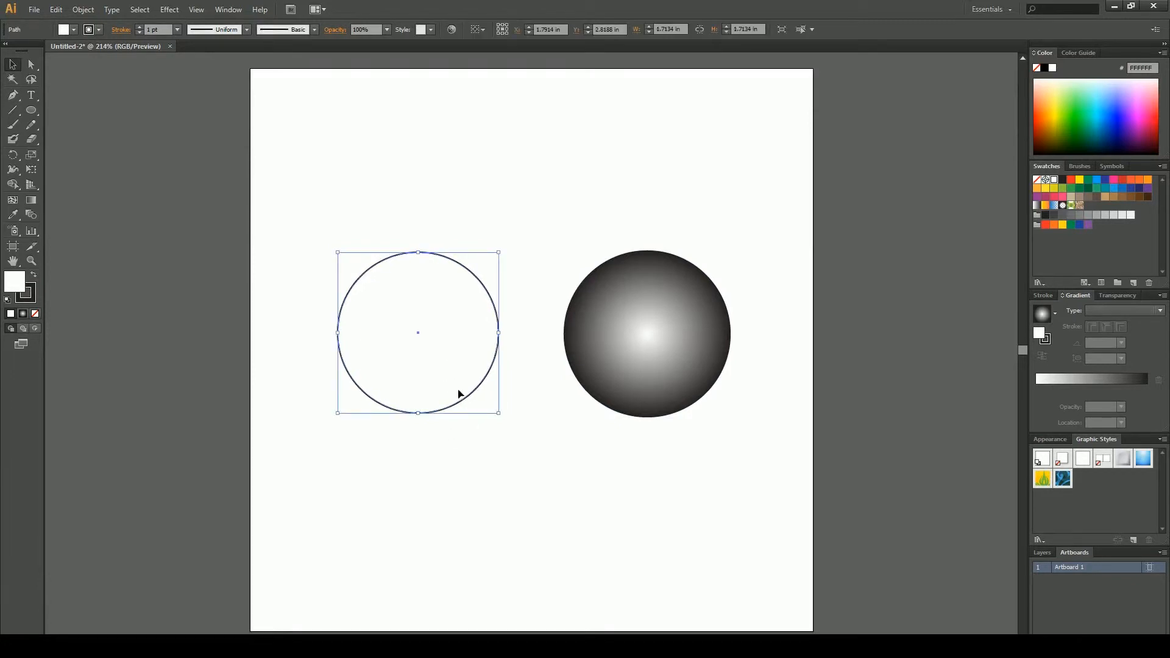
left_click_drag(450, 366, 455, 466, "alt")
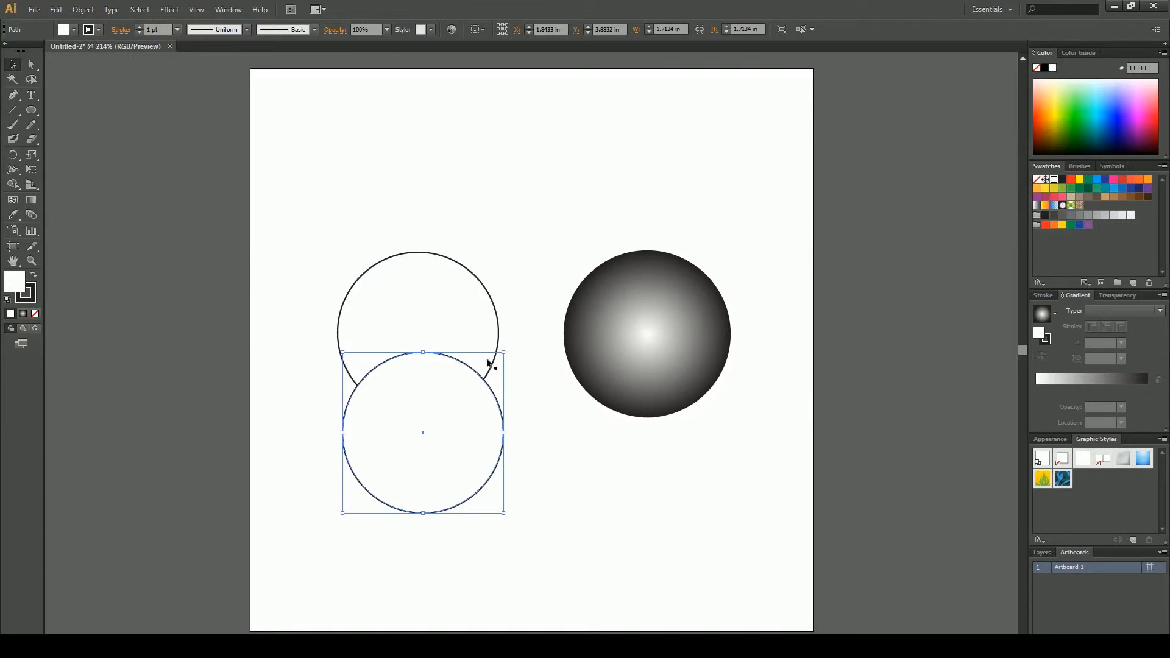
left_click_drag(503, 352, 421, 436, "shift")
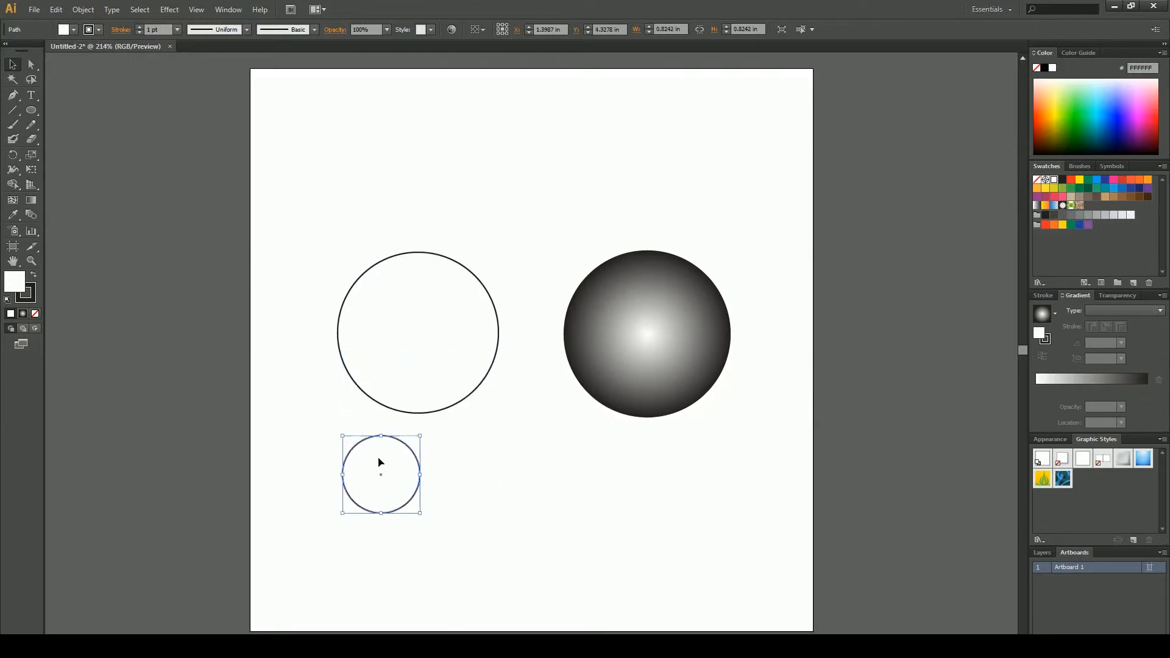
Remove the small circle's stroke and set its fill to white after trying black
left_click(32, 299)
left_click(34, 313)
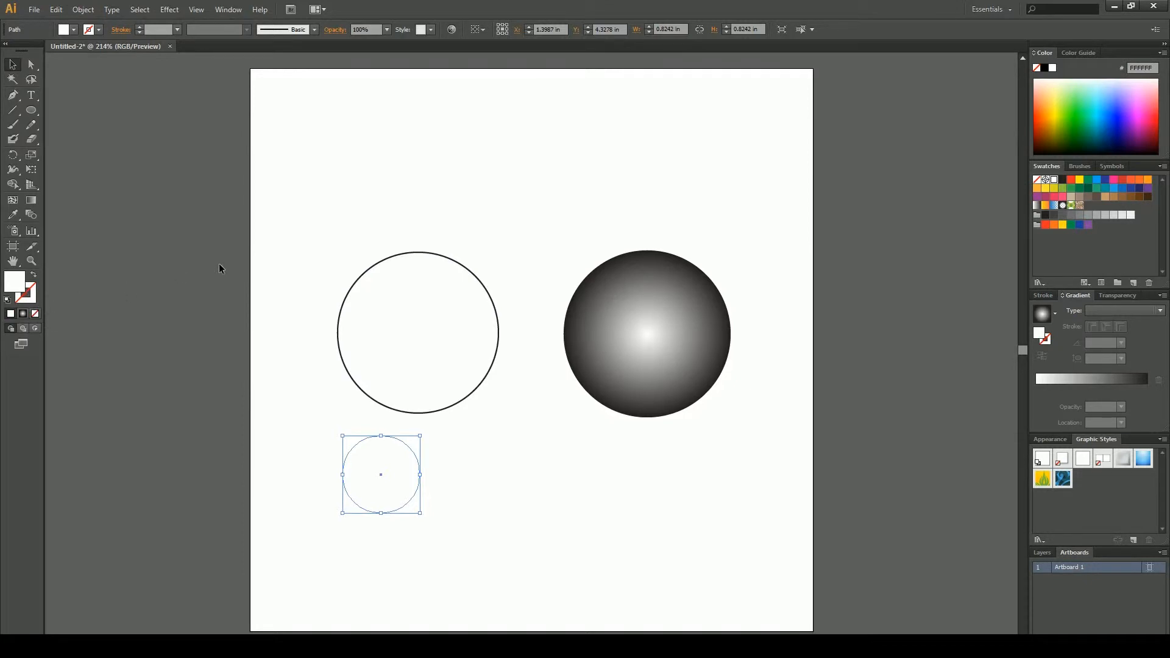
left_click(1045, 68)
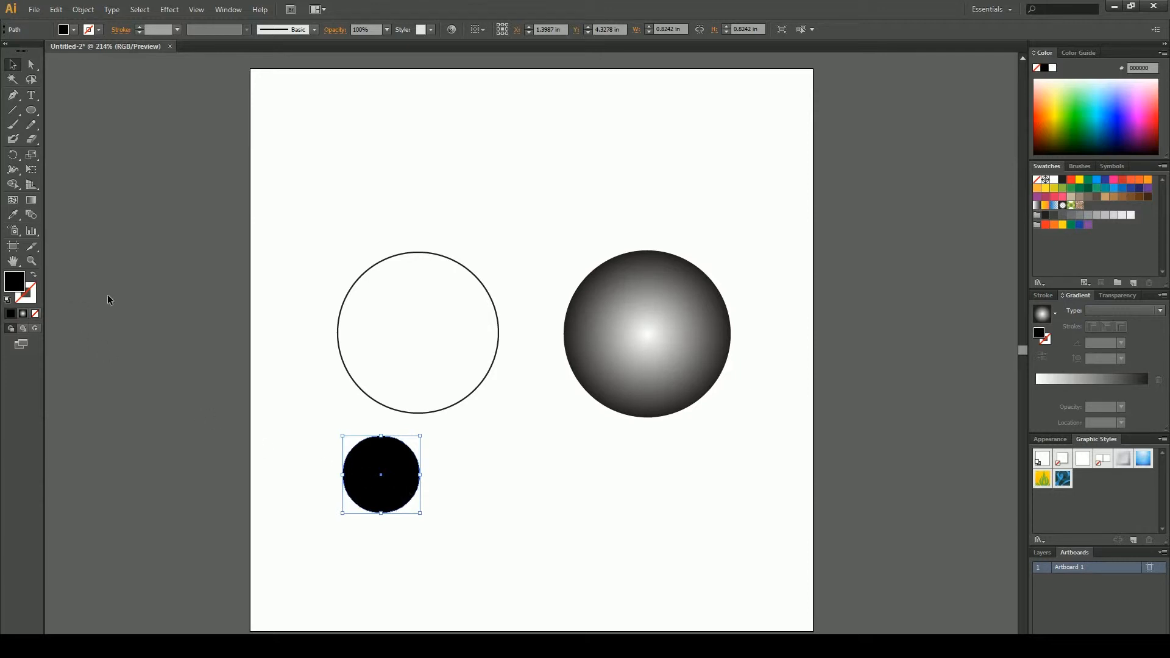
left_click(1053, 68)
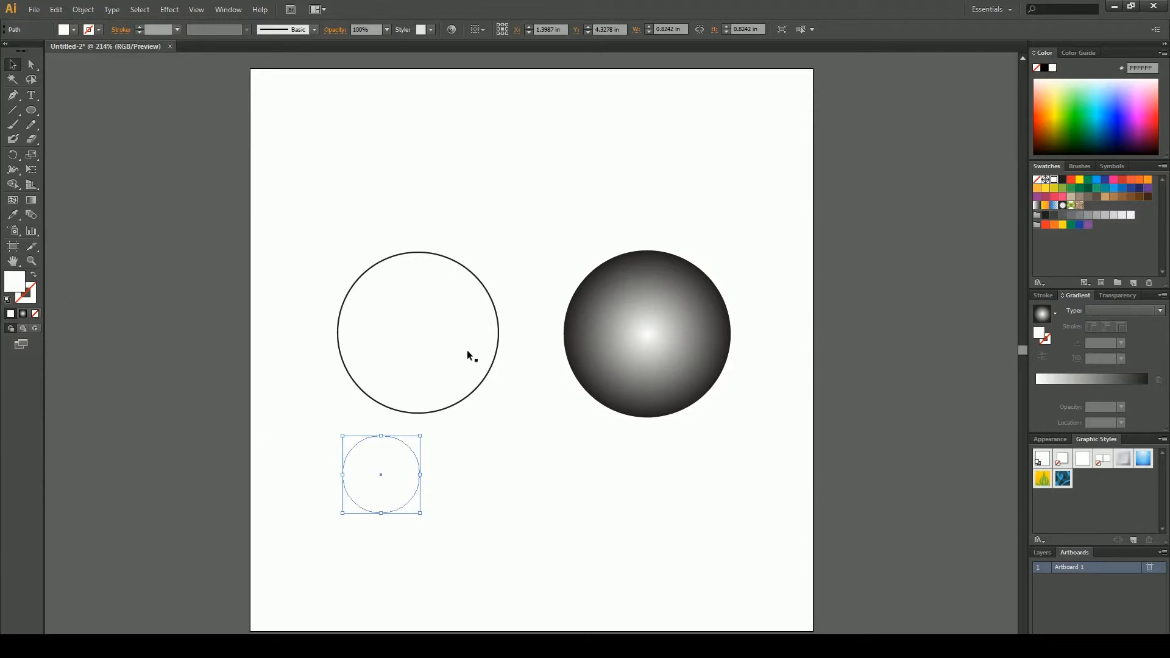
Remove the large left-hand circle's stroke and fill it with black
left_click(497, 339)
left_click(32, 300)
left_click(35, 314)
key("x")
left_click(1045, 67)
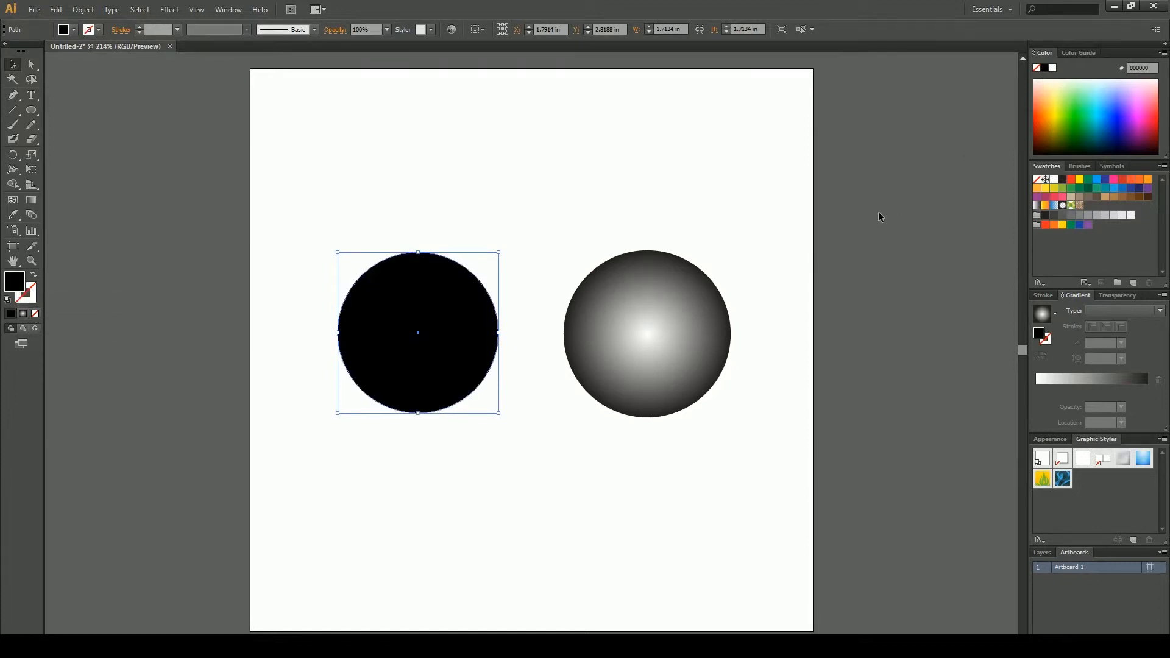
Move the small white circle onto the middle of the black circle and shrink it to about 0.53 in
left_click(422, 468)
left_click_drag(468, 478, 332, 577)
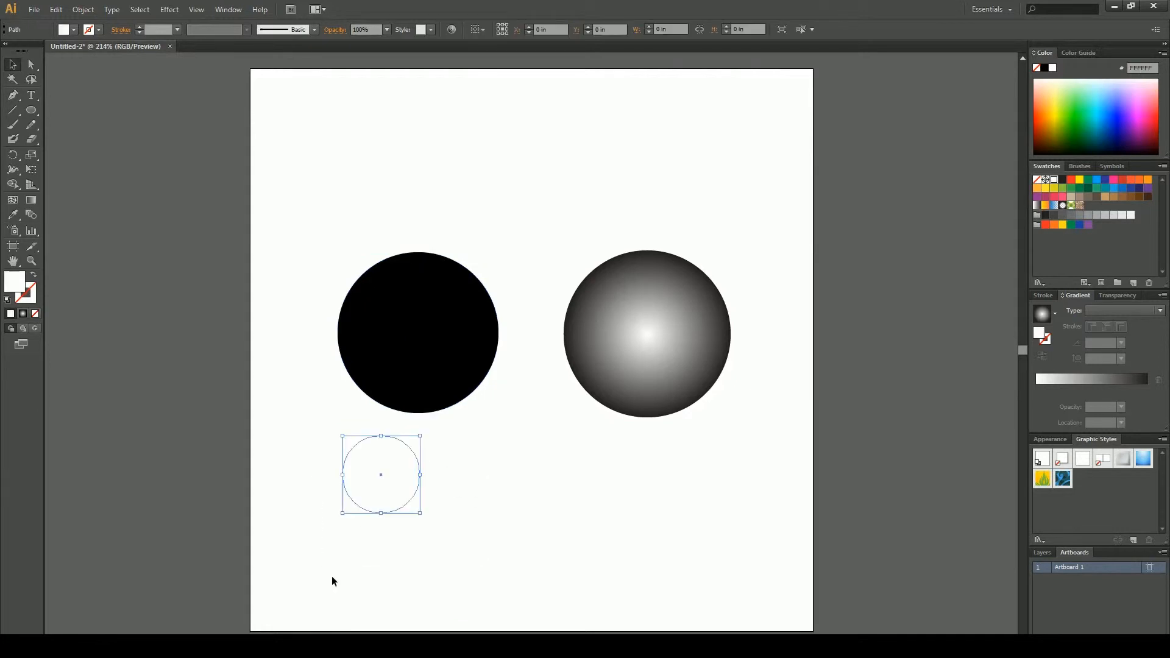
left_click_drag(398, 477, 435, 344)
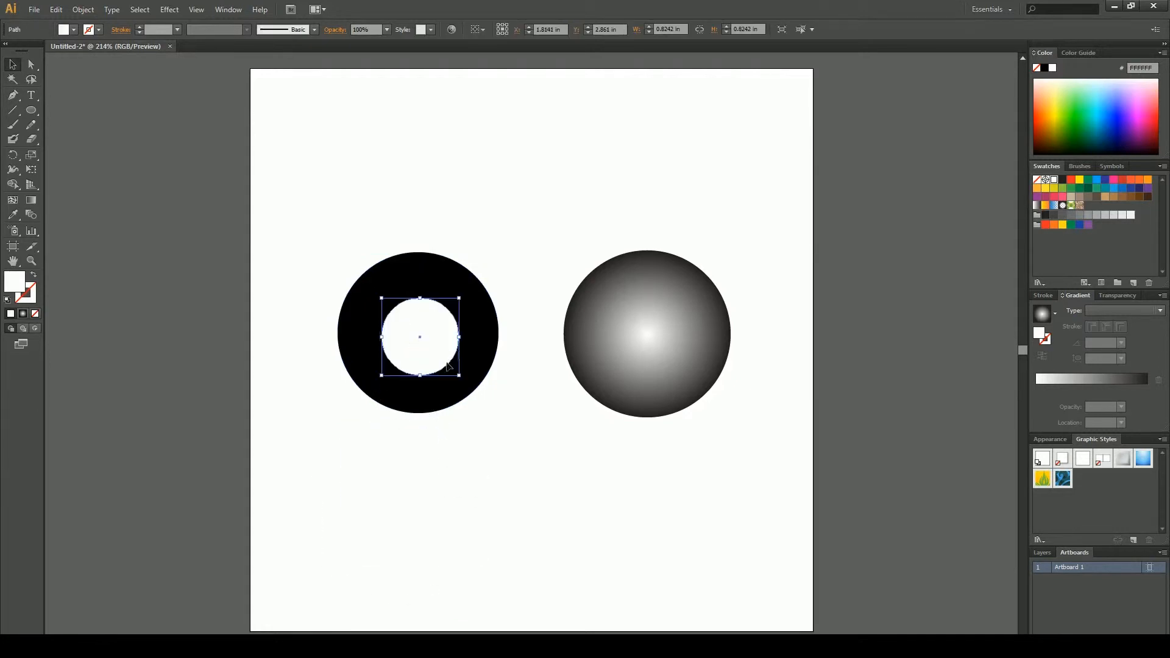
left_click_drag(459, 375, 432, 343)
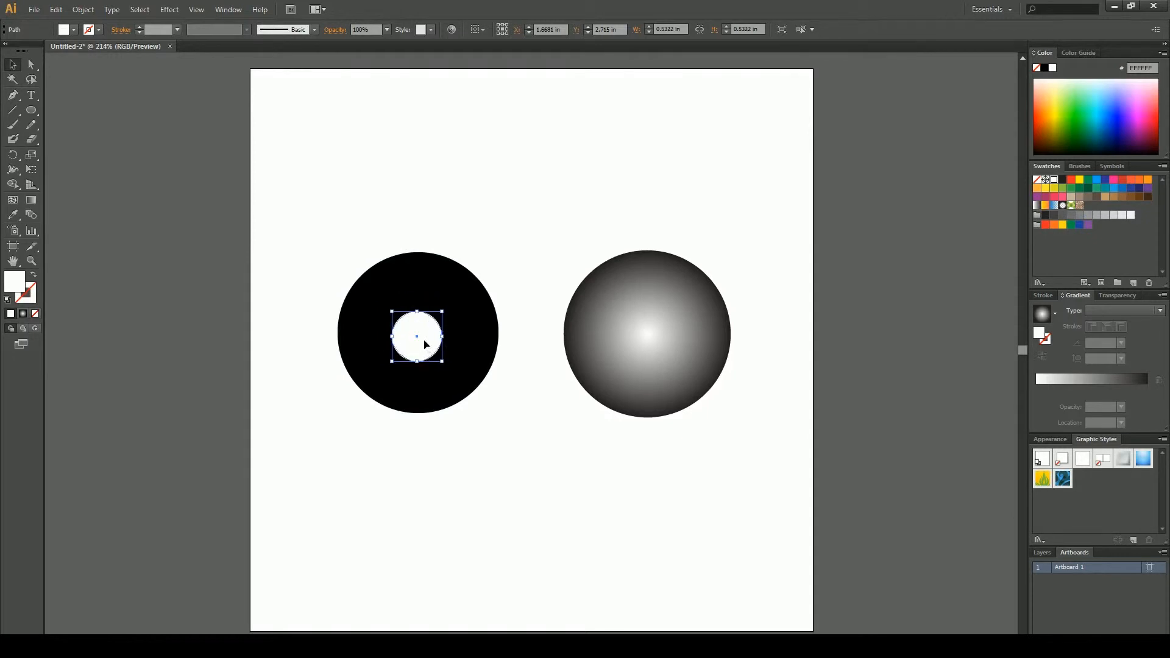
Centre the white and black circles on each other horizontally and vertically
left_click(431, 373, "shift")
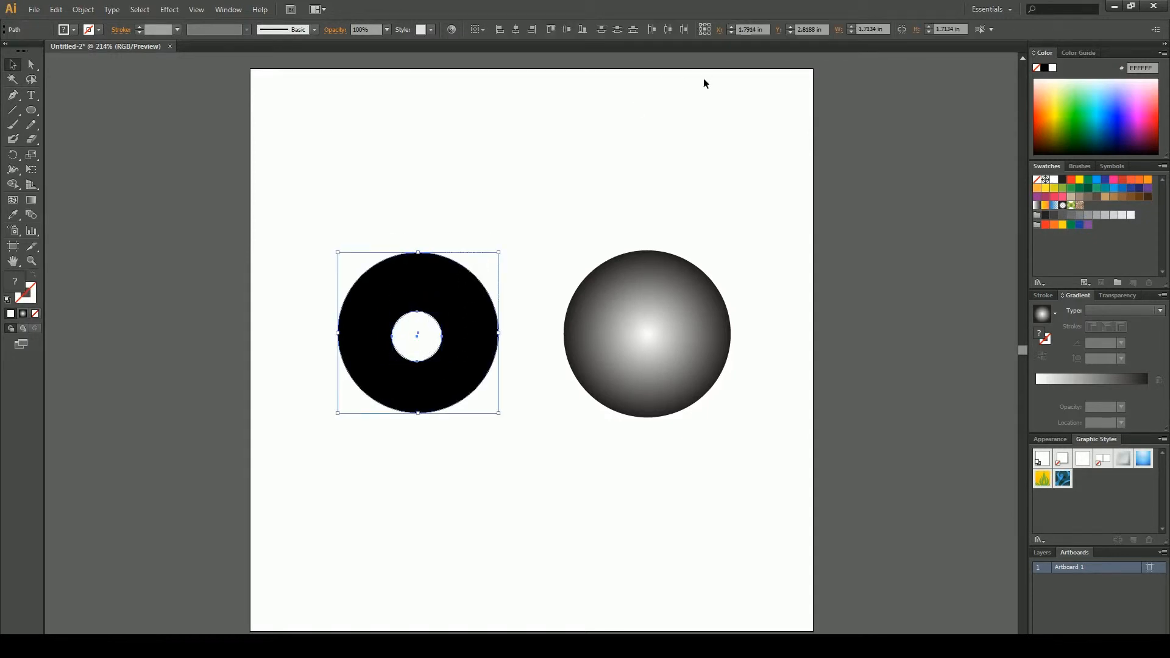
left_click(516, 30)
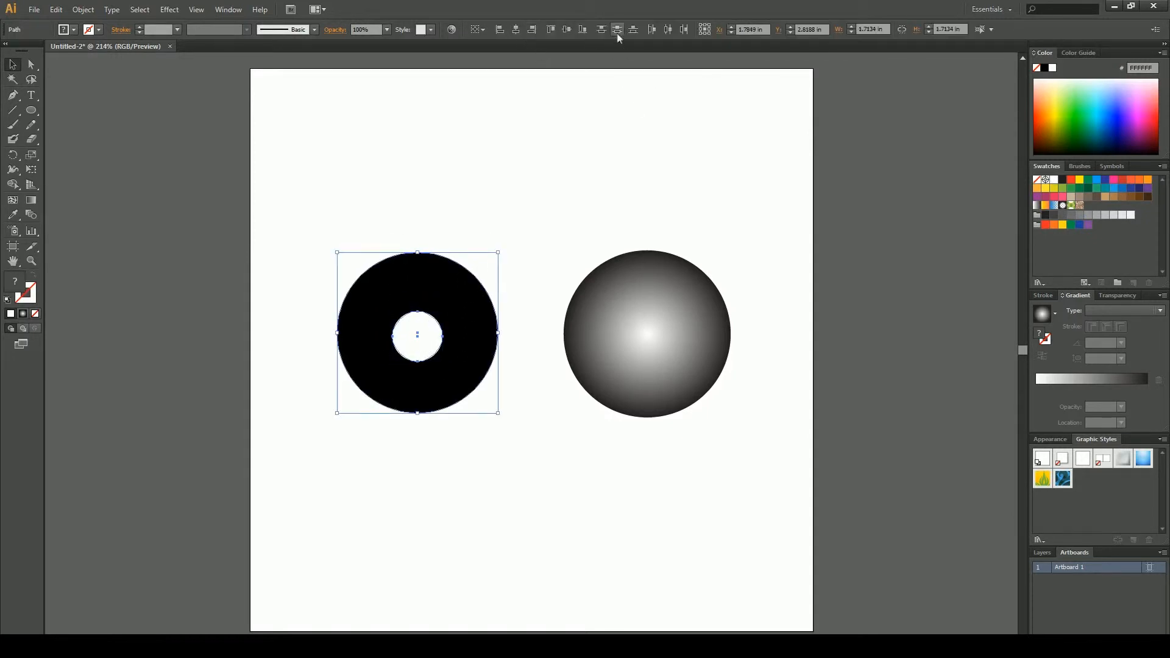
left_click(567, 30)
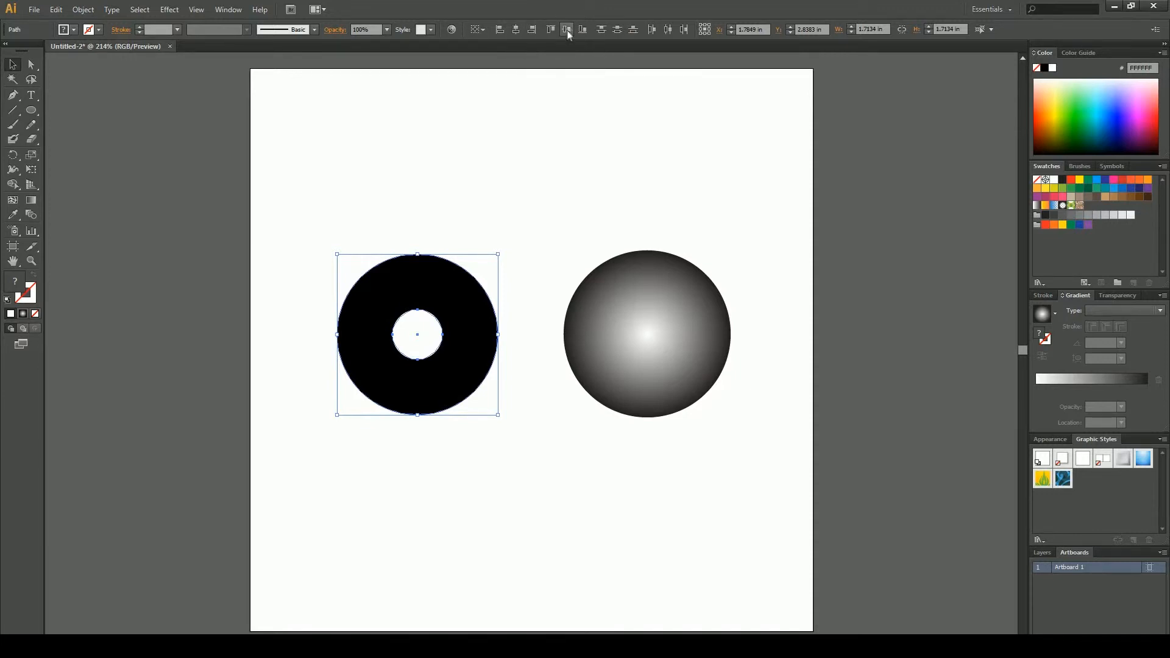
Blend the white inner circle into the black outer circle with the Blend tool and deselect the result
left_click(31, 214)
left_click(419, 336)
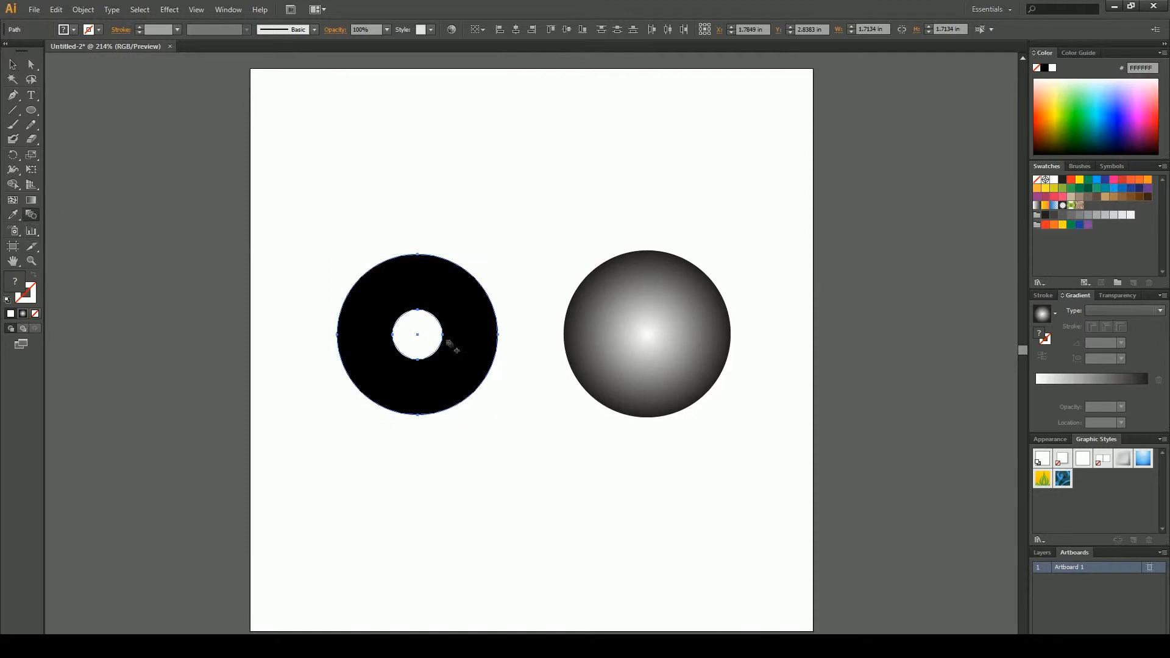
left_click(466, 371)
left_click(13, 64)
left_click(459, 499)
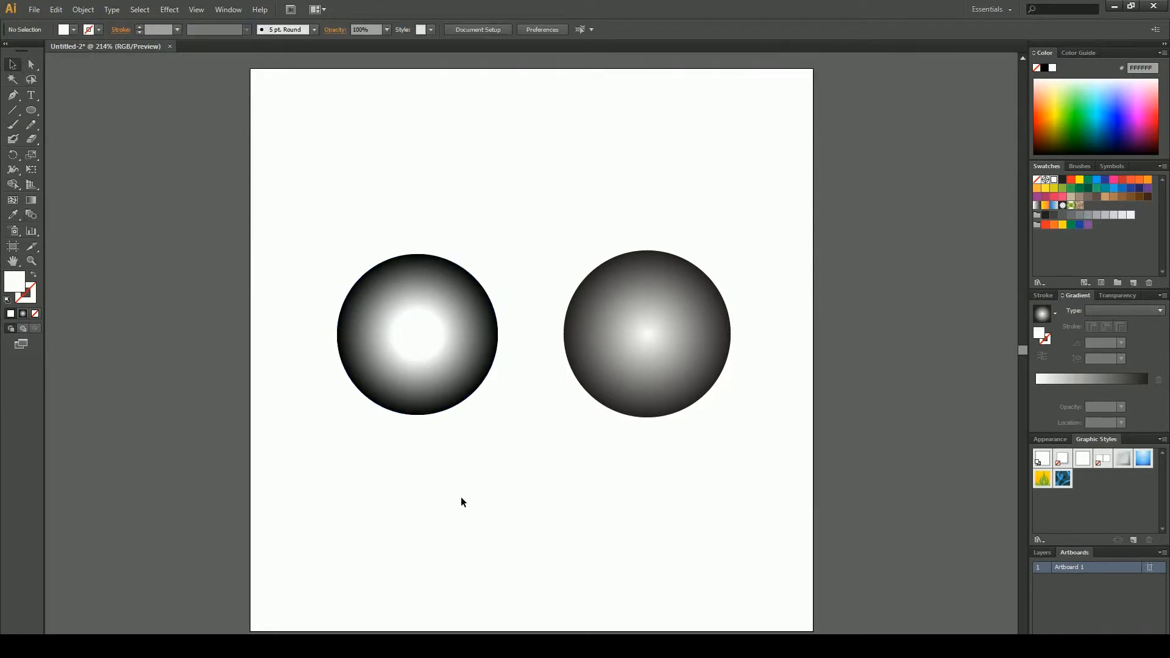
Try shifting the right-hand circle's white gradient stop outward and its black stop inward, restoring each one
left_click(678, 350)
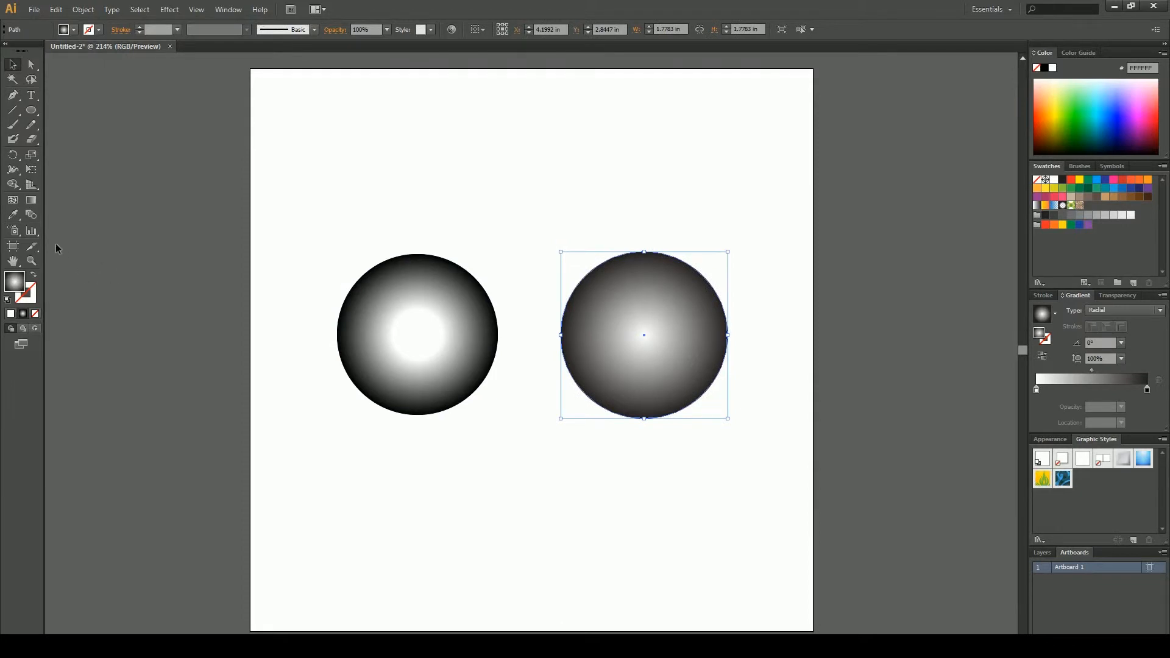
left_click(31, 203)
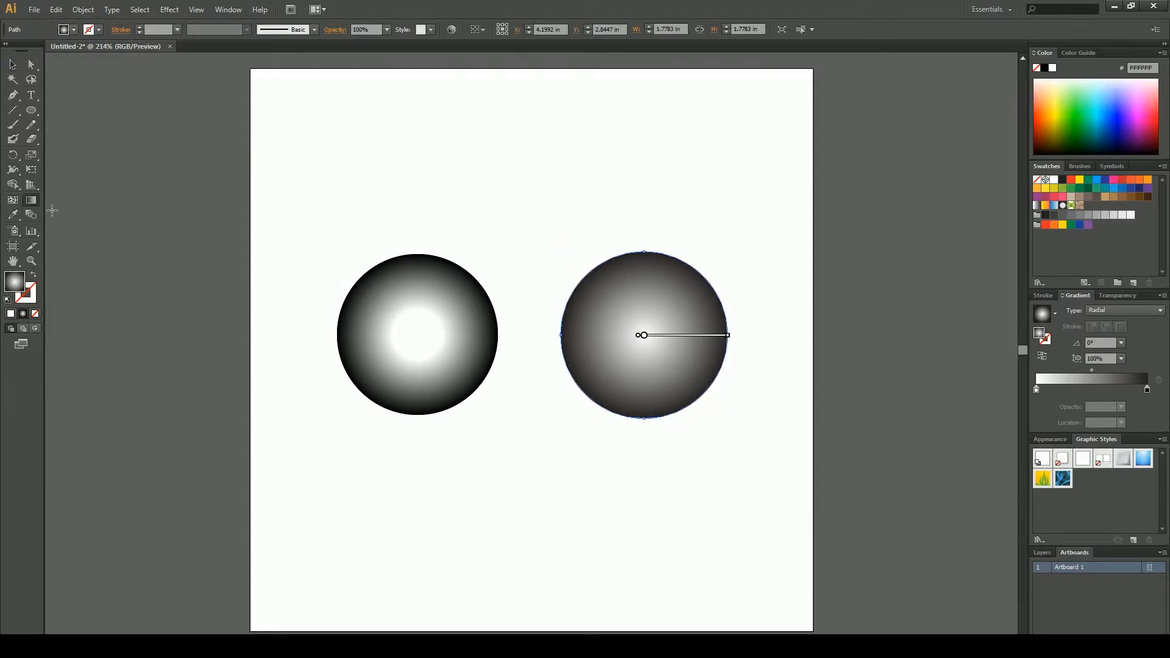
left_click_drag(644, 336, 695, 344)
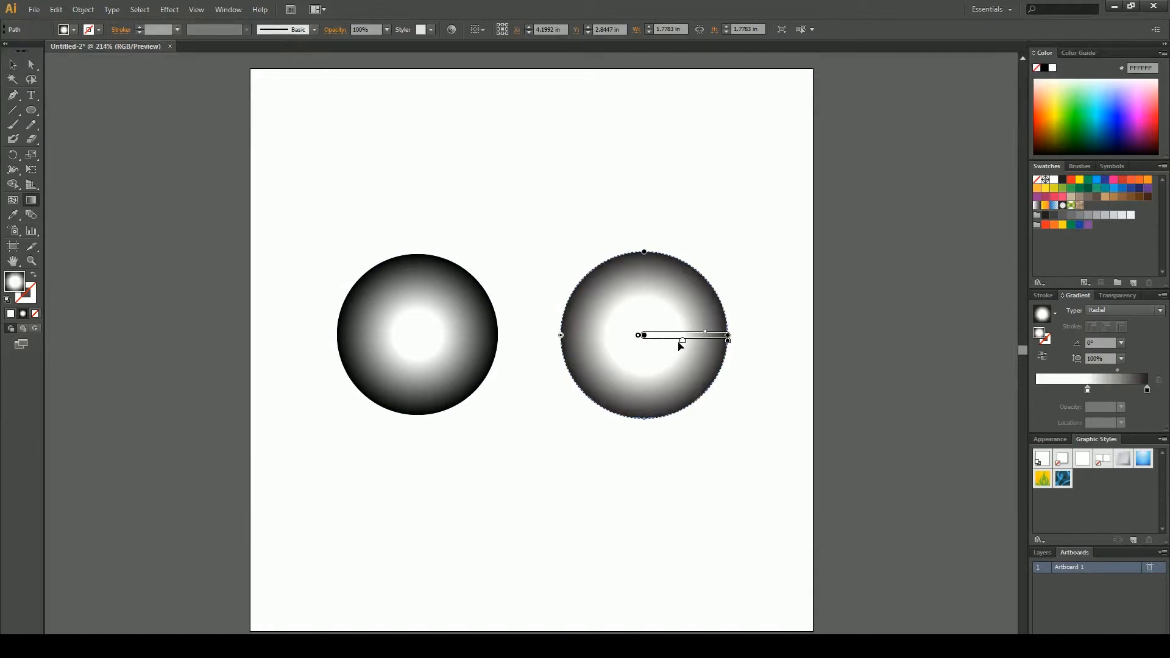
key("ctrl+z")
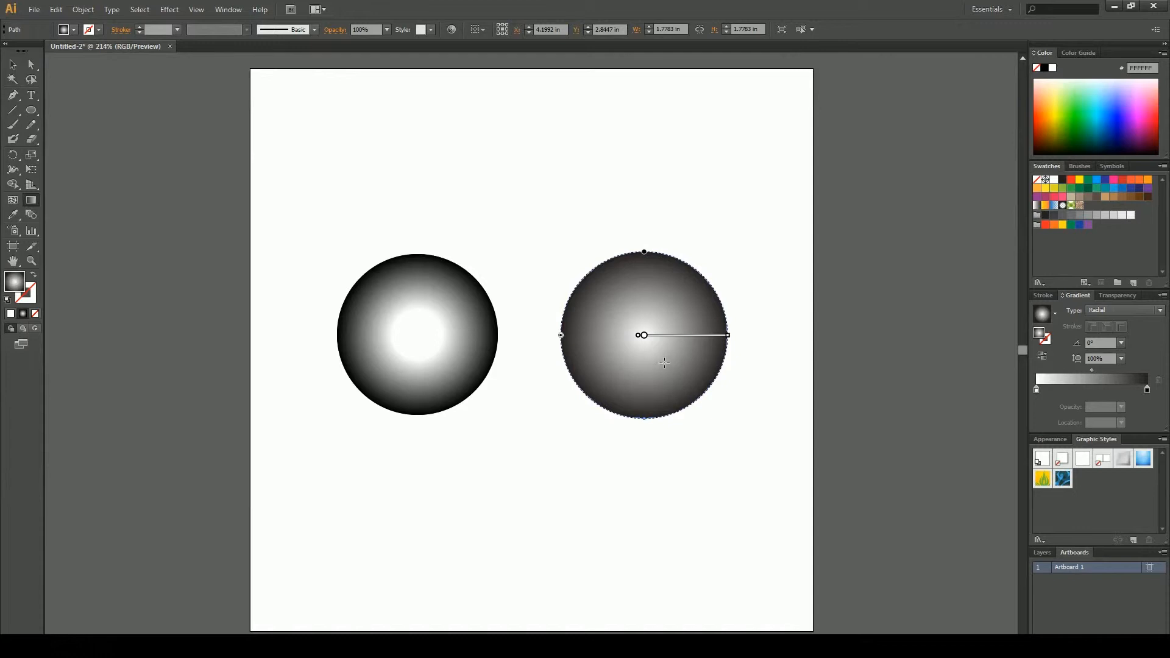
left_click_drag(728, 342, 699, 343)
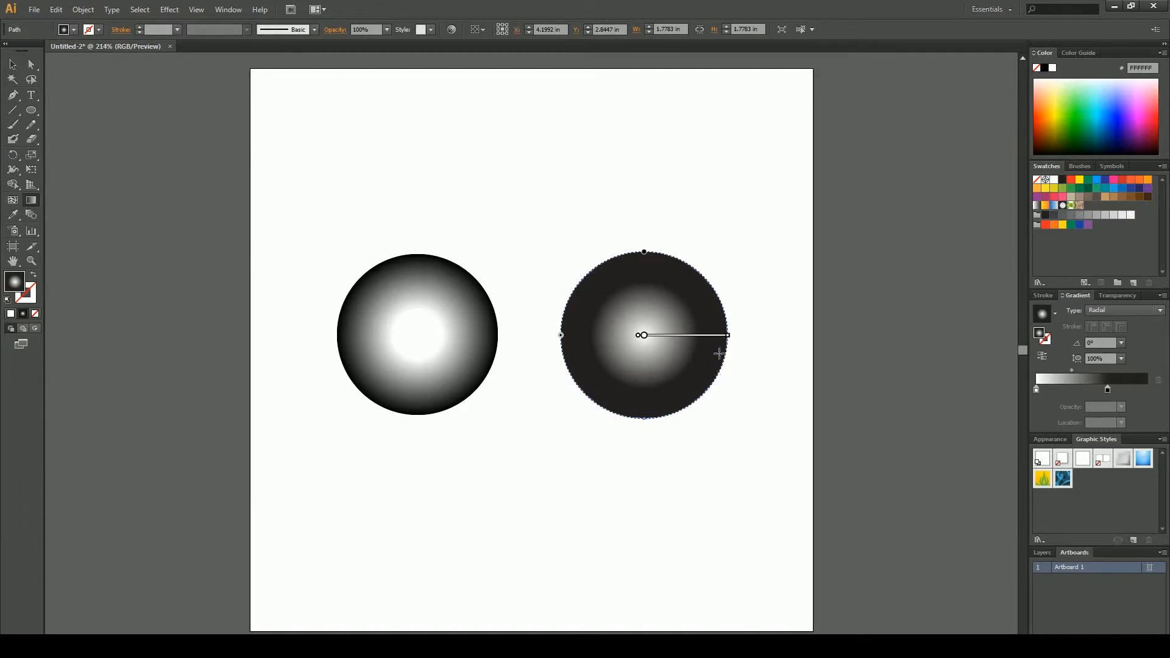
left_click_drag(728, 344, 729, 342)
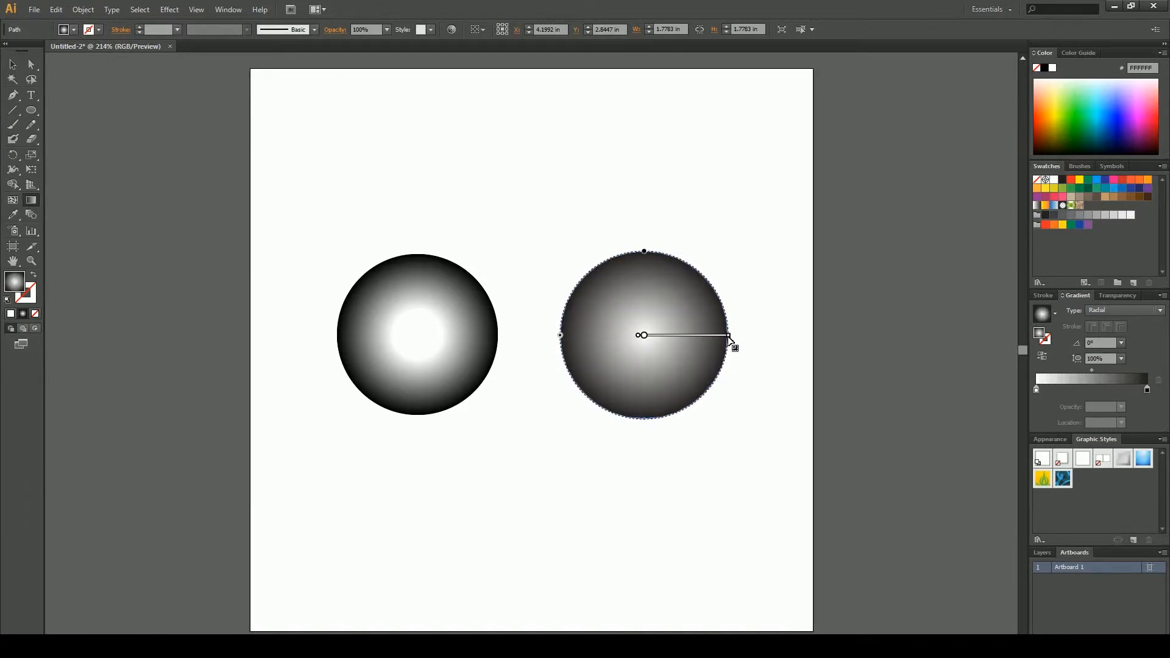
Redirect the right-hand circle's radial gradient from just above its top to its upper-left edge, at about -143.2°
mouse_move(730, 343)
left_mouse_down()
mouse_move(657, 353)
mouse_move(676, 358)
mouse_move(719, 335)
left_mouse_up()
left_click_drag(689, 376, 741, 446)
left_click_drag(672, 233, 565, 312)
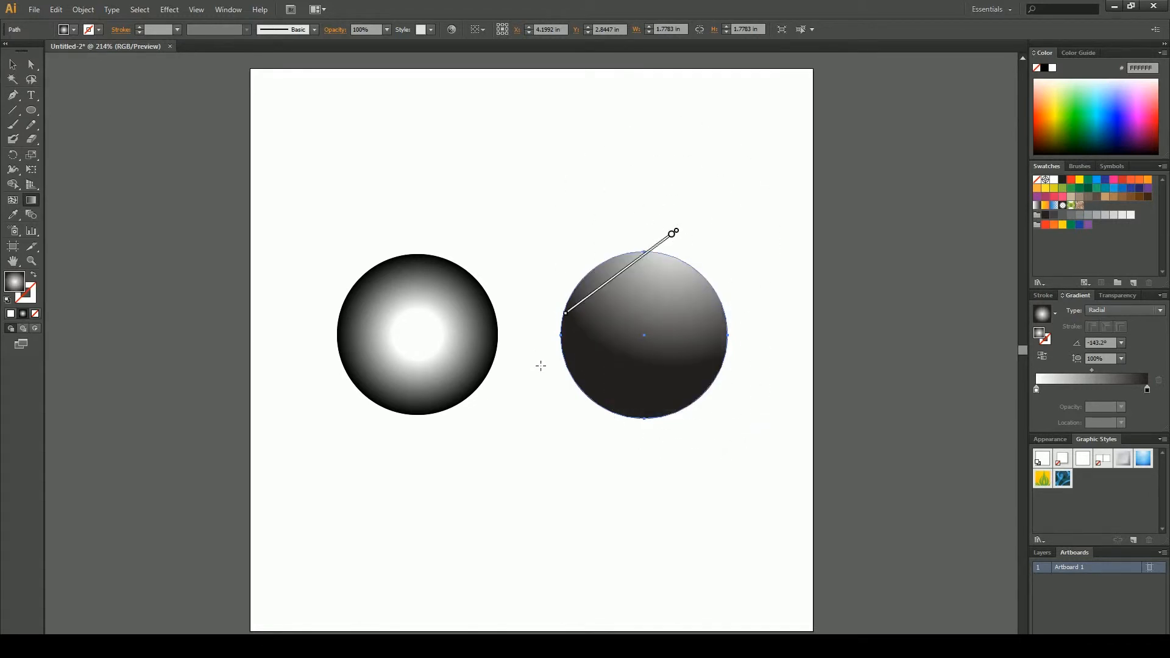
Redraw the right-hand circle's radial gradient from the lower right inward, then from its centre to its right edge, and deselect it
left_click_drag(703, 431, 638, 351)
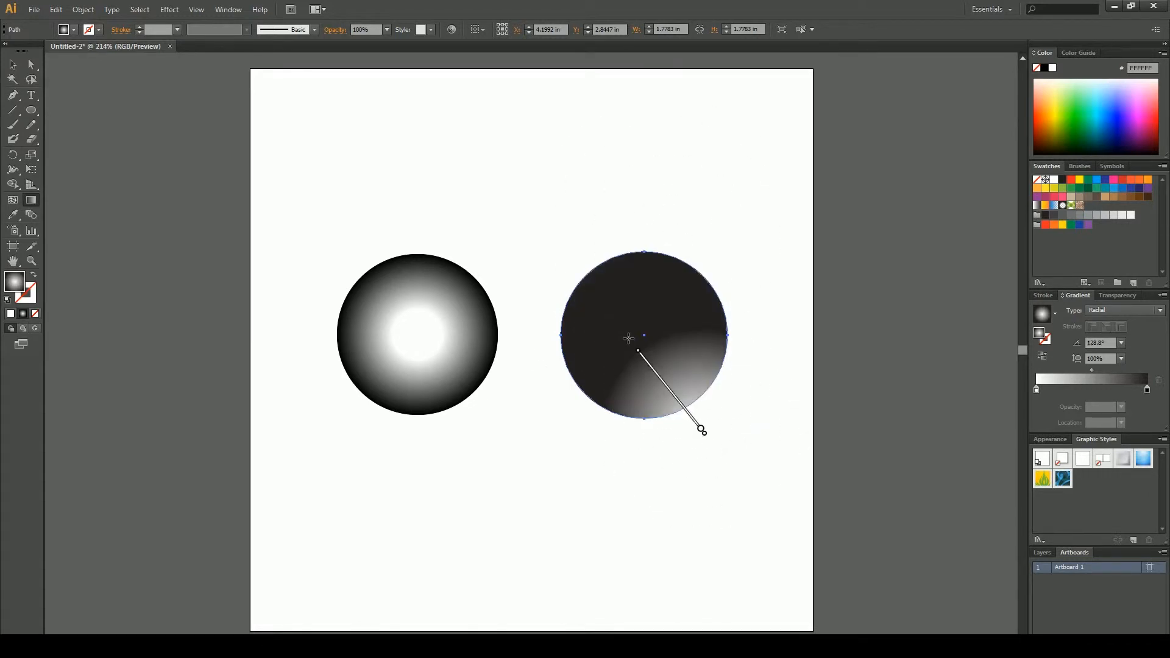
left_click_drag(643, 334, 727, 340)
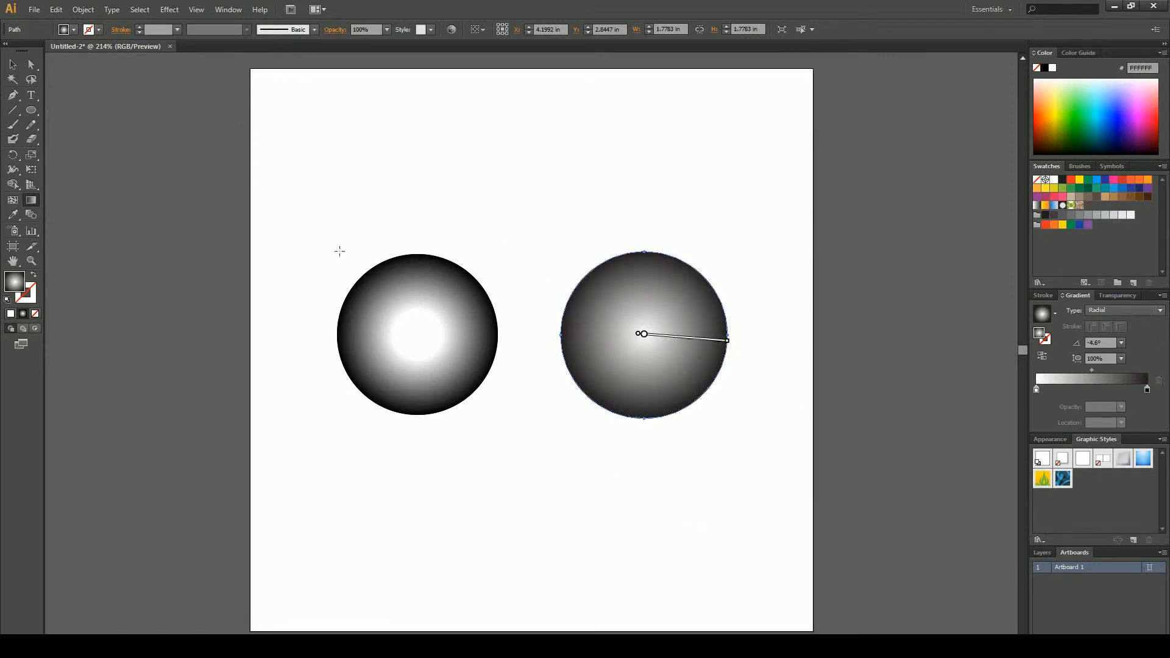
left_click(12, 64)
left_click(502, 245)
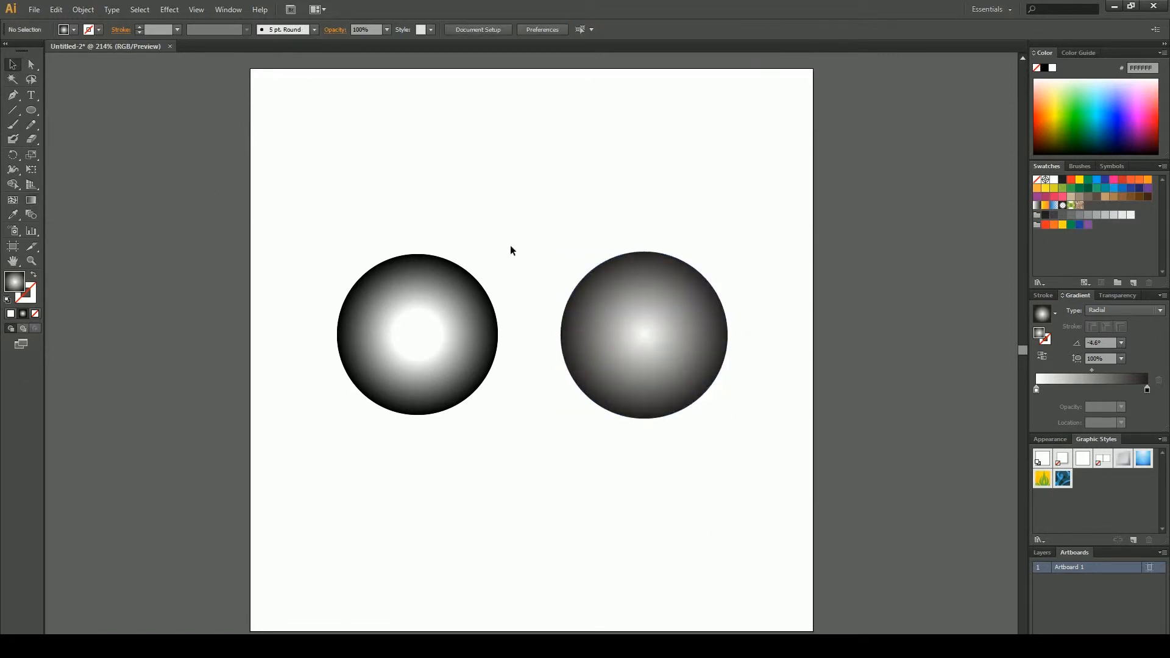
Narrow the blended circle from its right side into an upright ellipse about 1.16 in wide
left_click(462, 327)
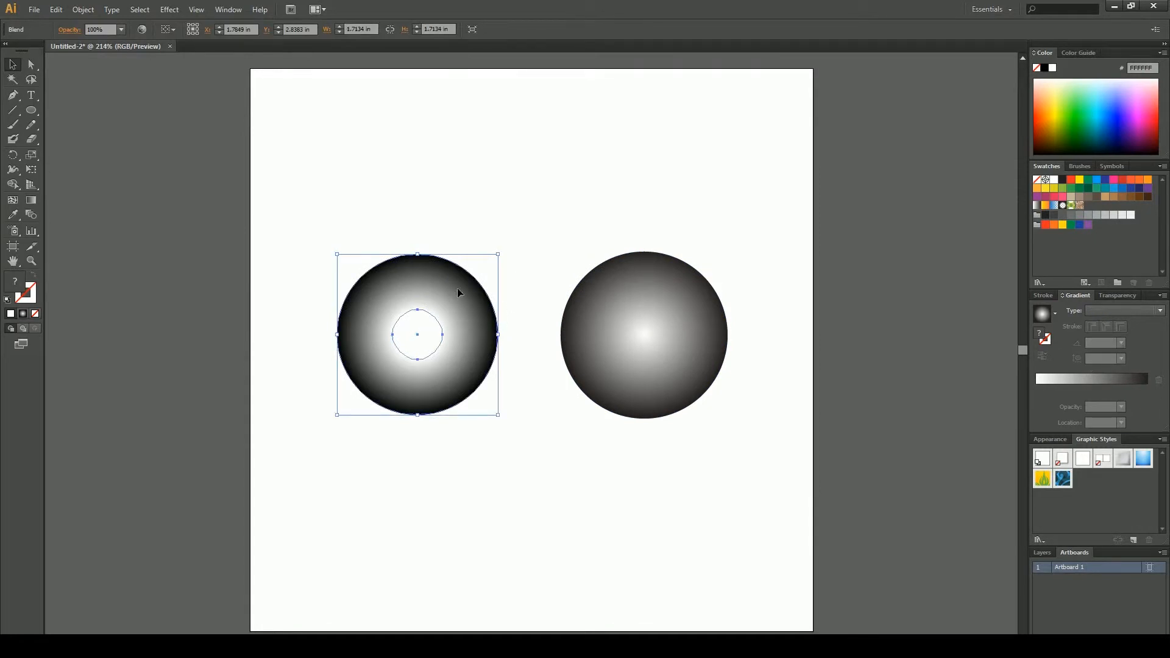
left_click_drag(497, 335, 446, 334)
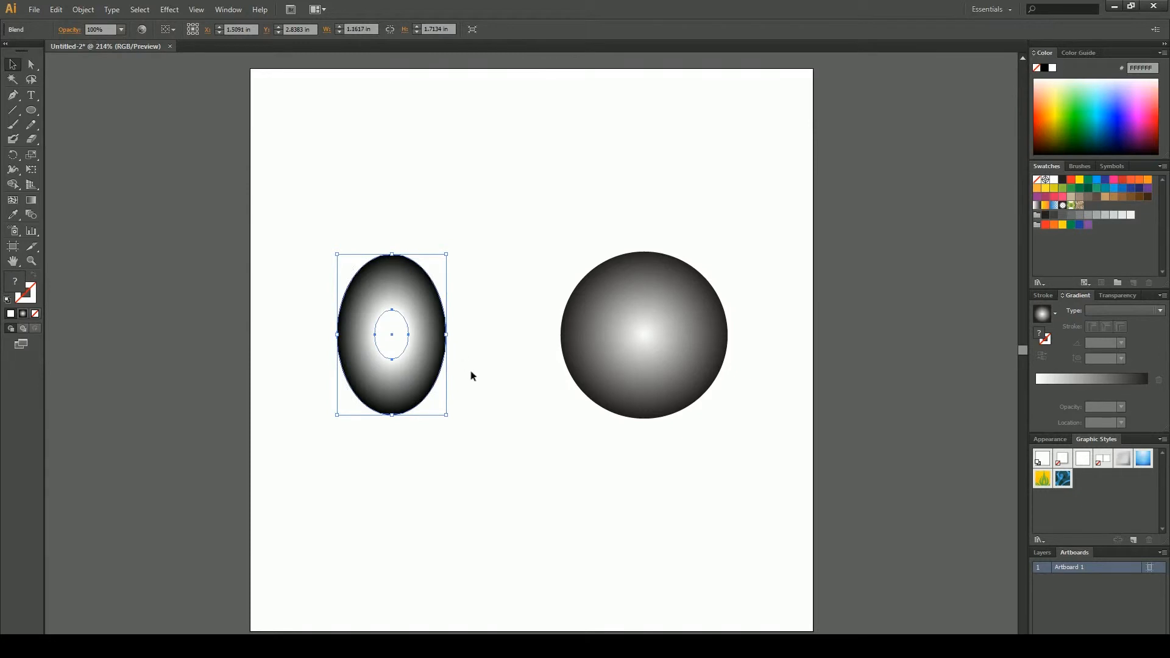
left_click(500, 371)
Try squashing the radial-gradient circle into an upright ellipse, first to about 0.88 in wide and then about 0.98 in
left_click(690, 332)
left_click_drag(729, 334, 644, 334)
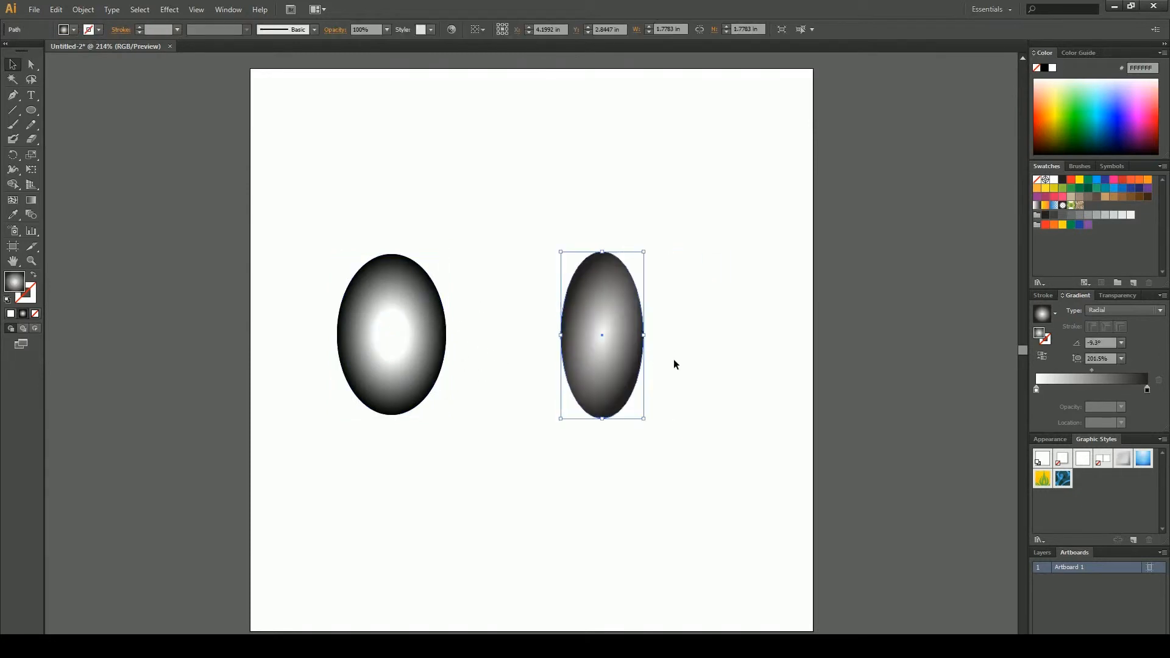
left_click(687, 366)
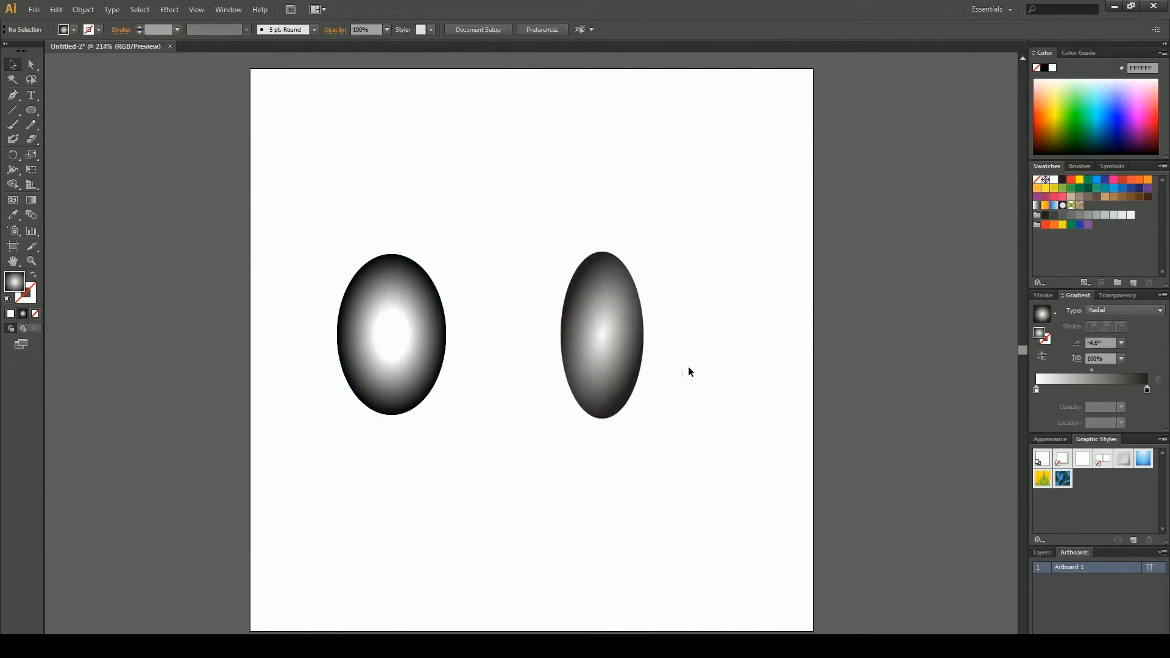
left_click(640, 340)
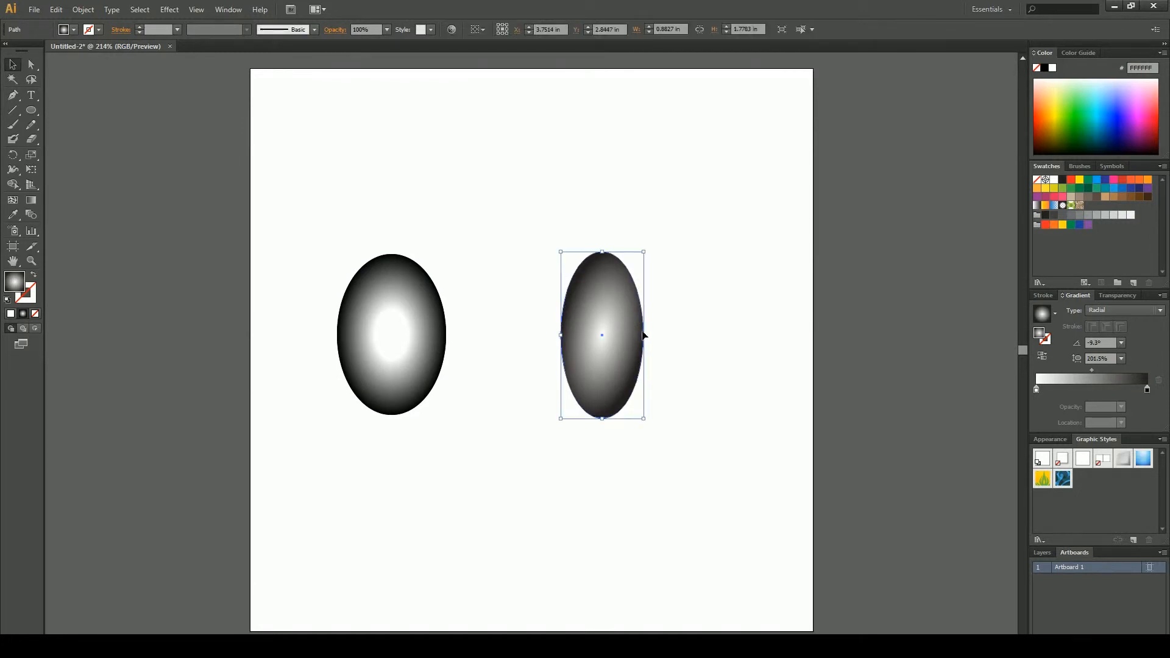
left_click_drag(643, 335, 653, 335)
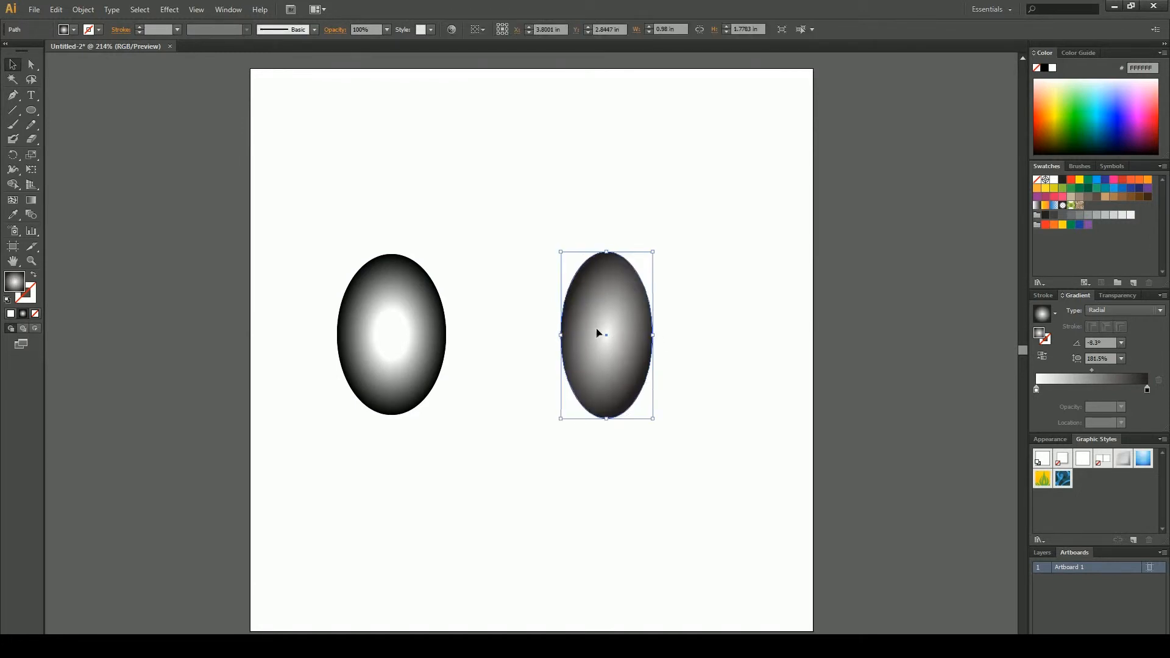
left_click(679, 345)
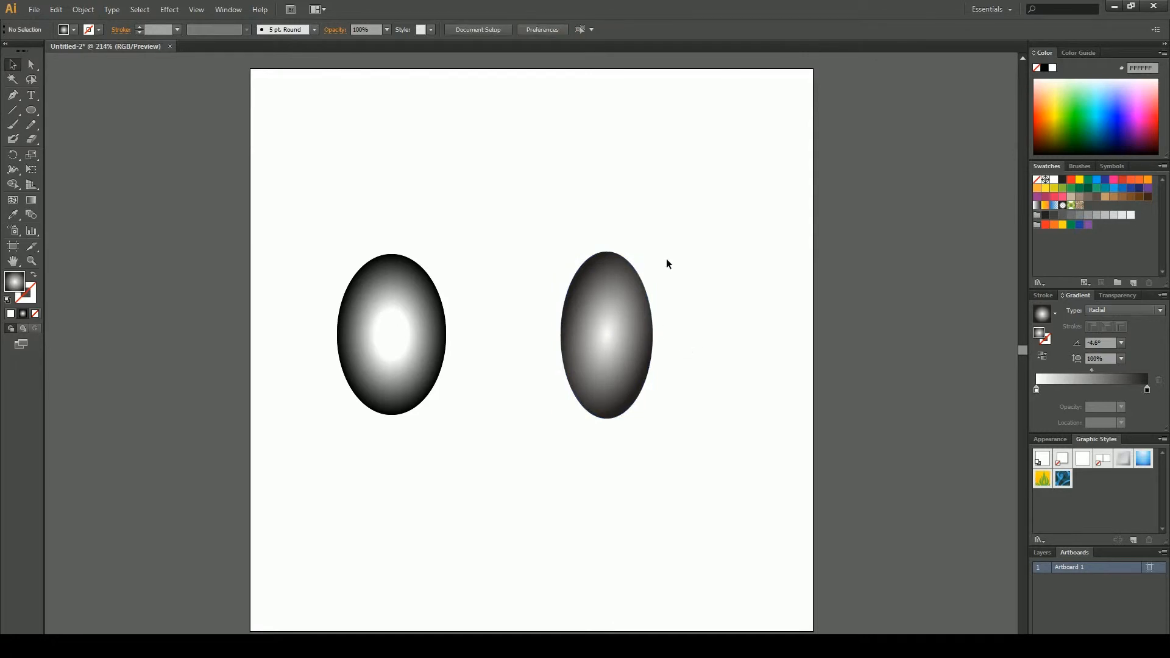
Stretch the radial-gradient ellipse back to a full circle about 1.78 in wide and deselect it
left_click(650, 349)
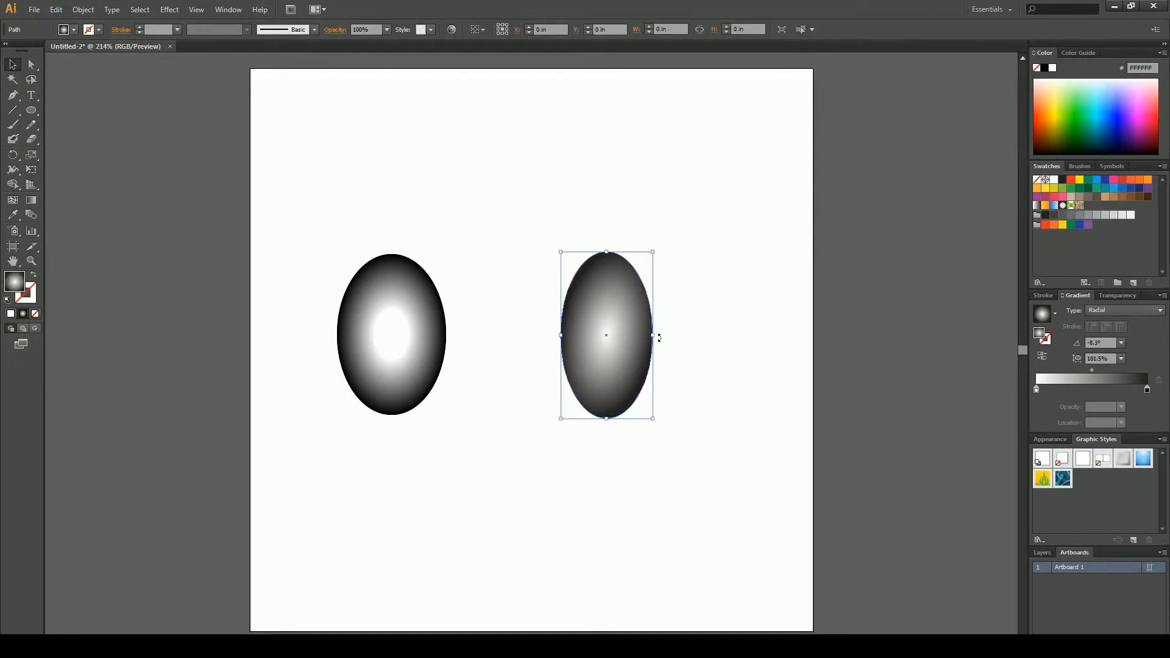
left_click_drag(653, 336, 727, 335)
left_click(706, 439)
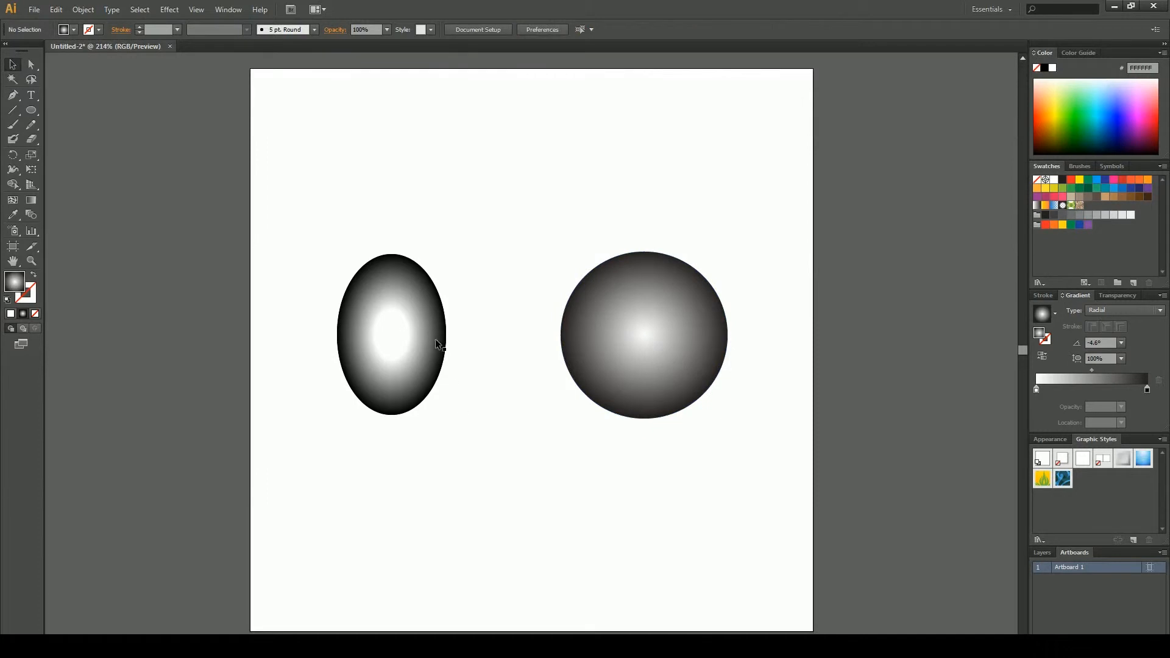
Pull the top anchor point of the blend's white inner ellipse upward with Direct Selection to form a teardrop
left_click(447, 355)
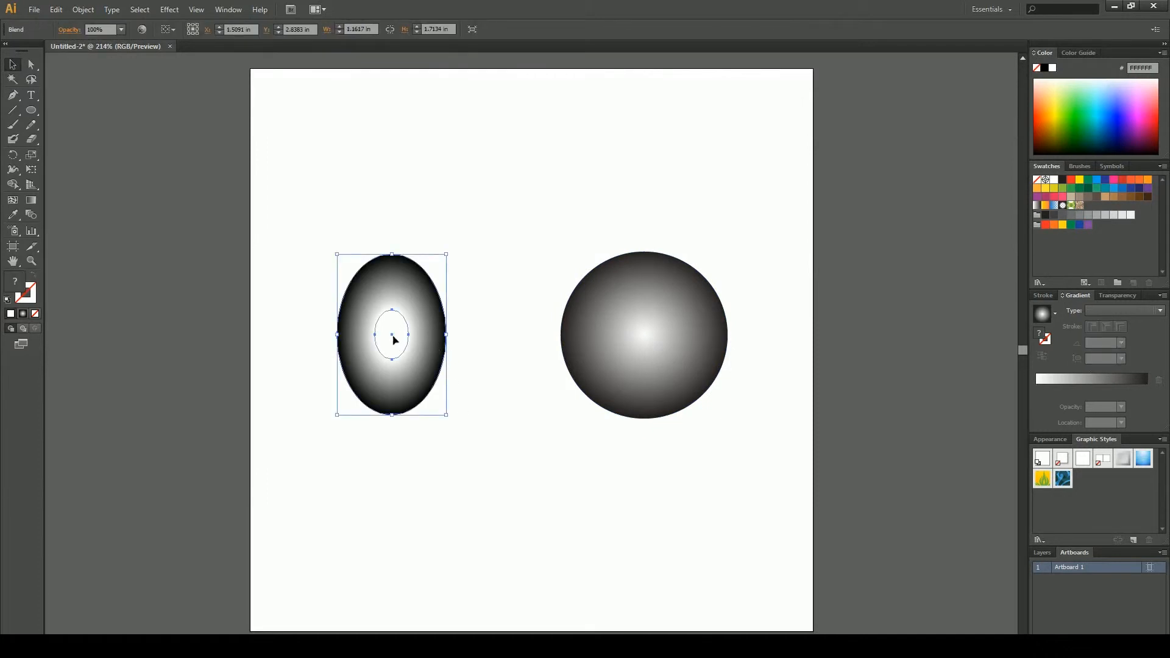
key("a")
left_click(412, 389)
left_click(397, 341)
left_click_drag(398, 337, 393, 272)
left_click(393, 310)
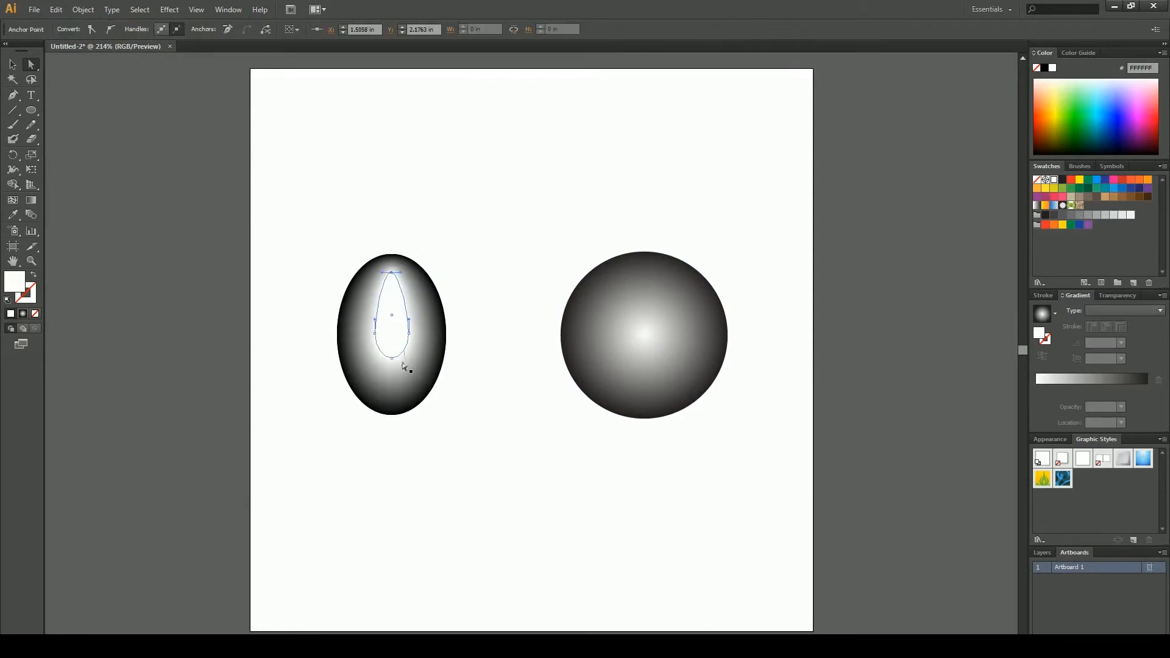
left_click(451, 403)
Move the blend's white inner teardrop down close to the outer ellipse's lower edge
left_click(394, 380)
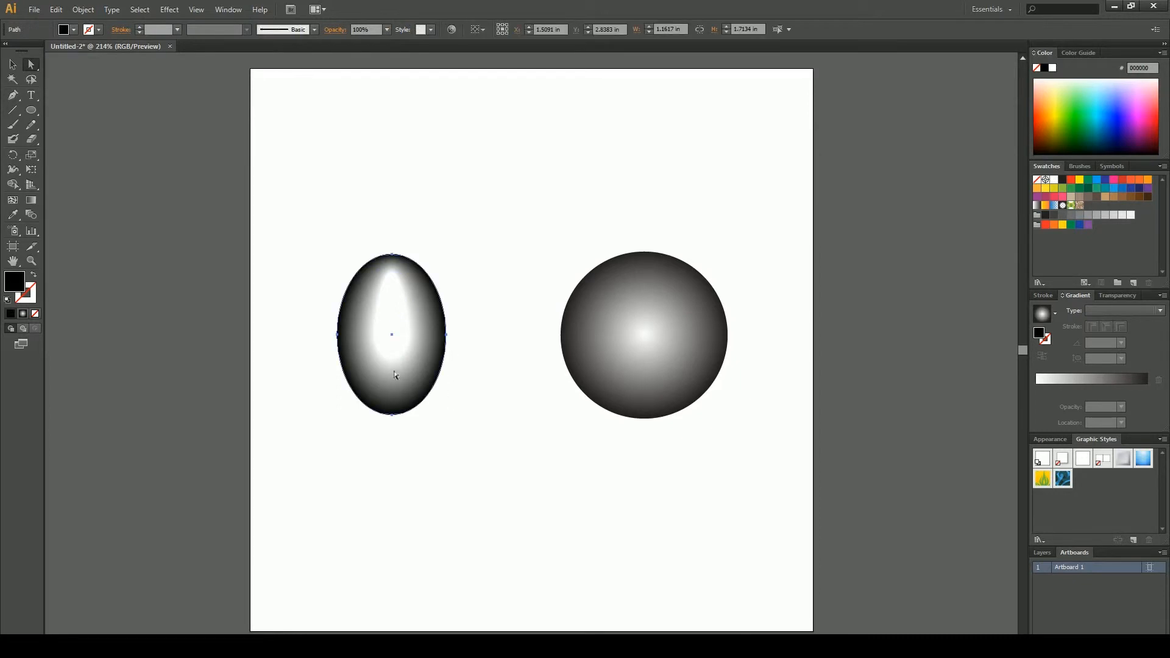
left_click(395, 339)
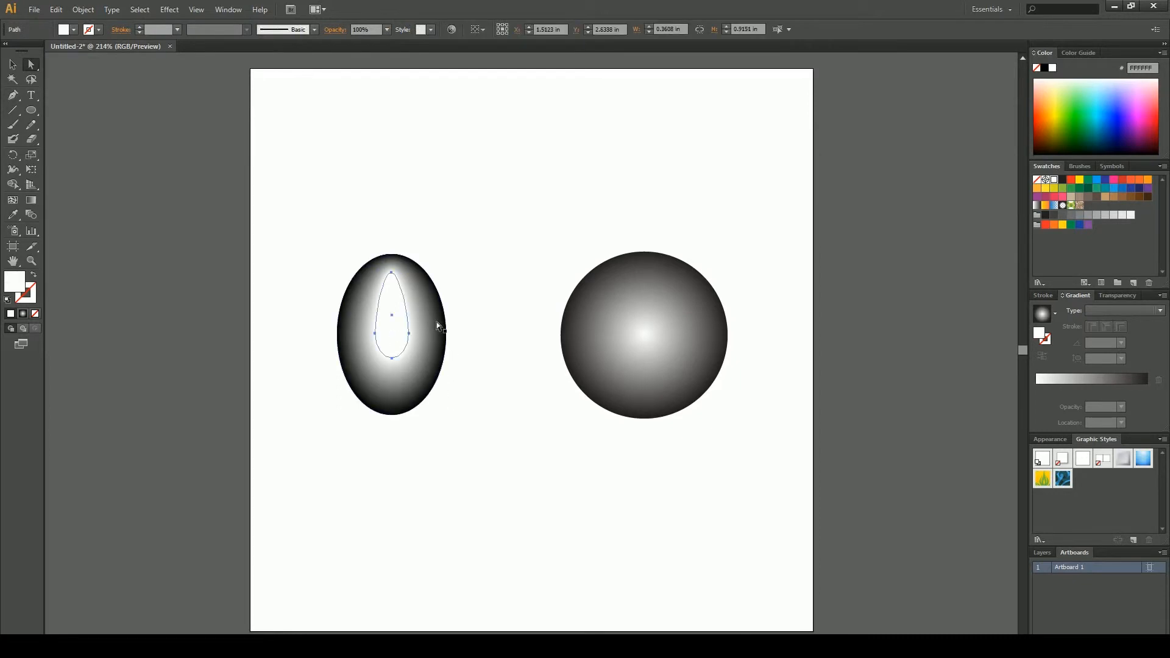
left_click_drag(392, 359, 393, 396)
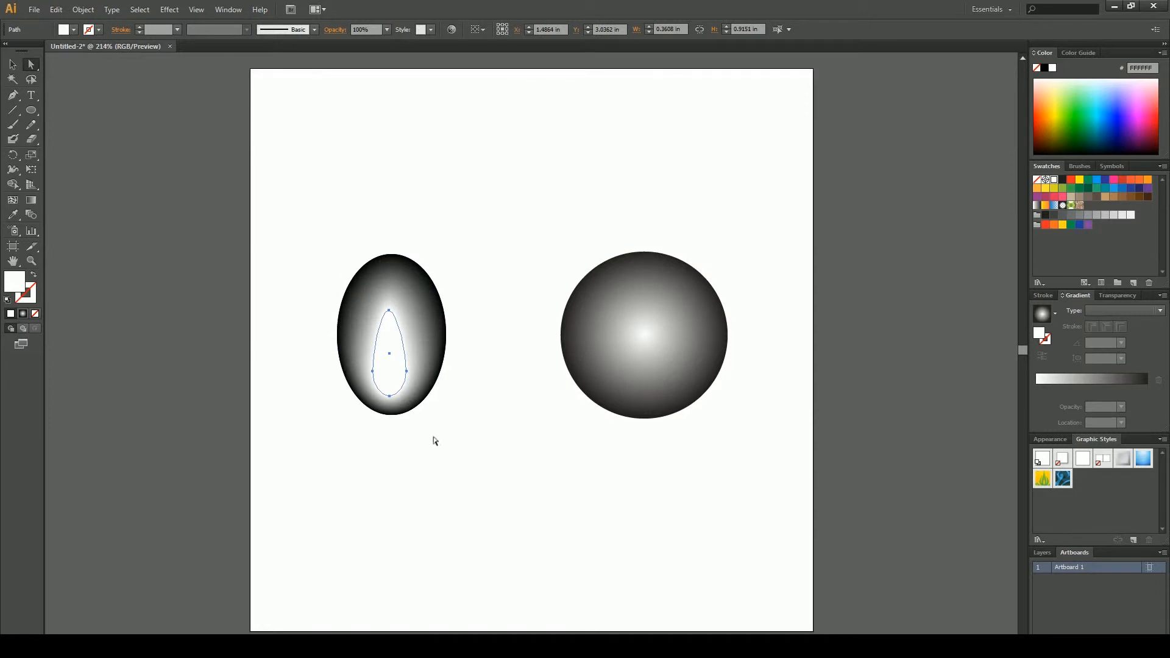
left_click(460, 448)
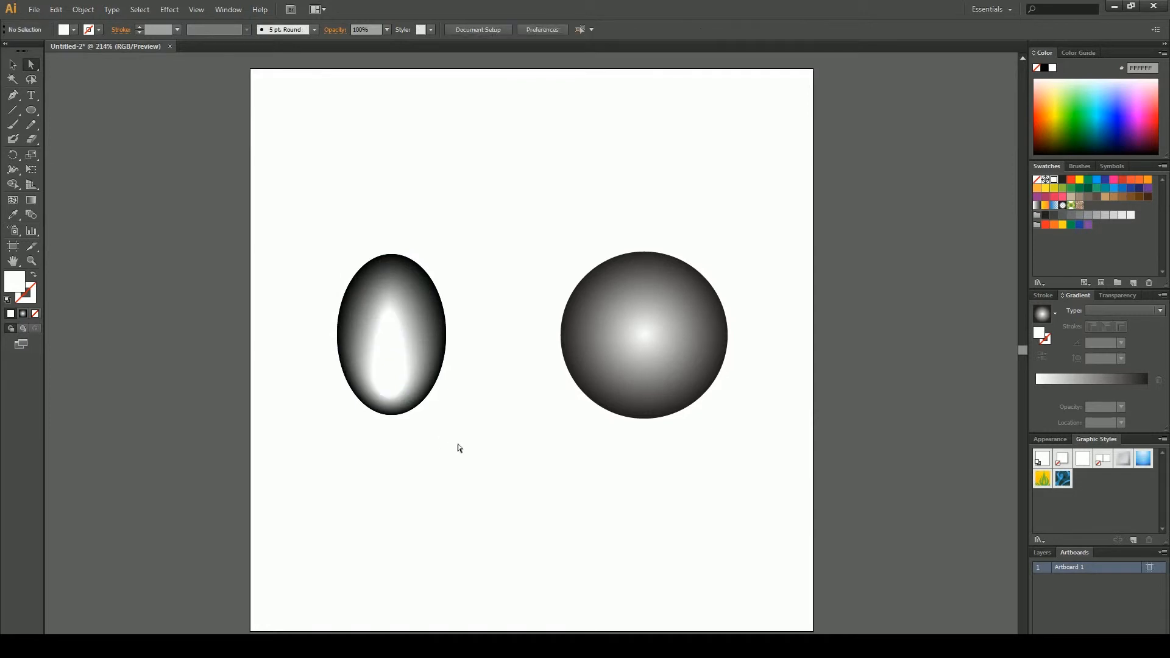
Recolour the blend's black outer ellipse red, then yellow (FFF200)
left_click(446, 337)
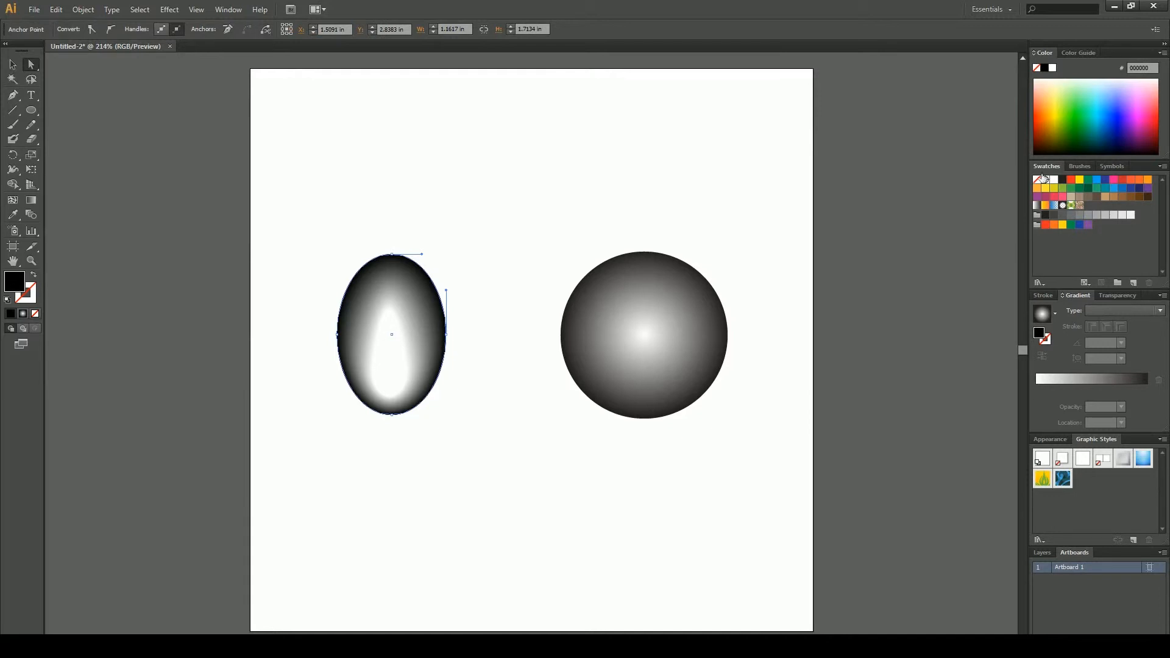
left_click(1071, 179)
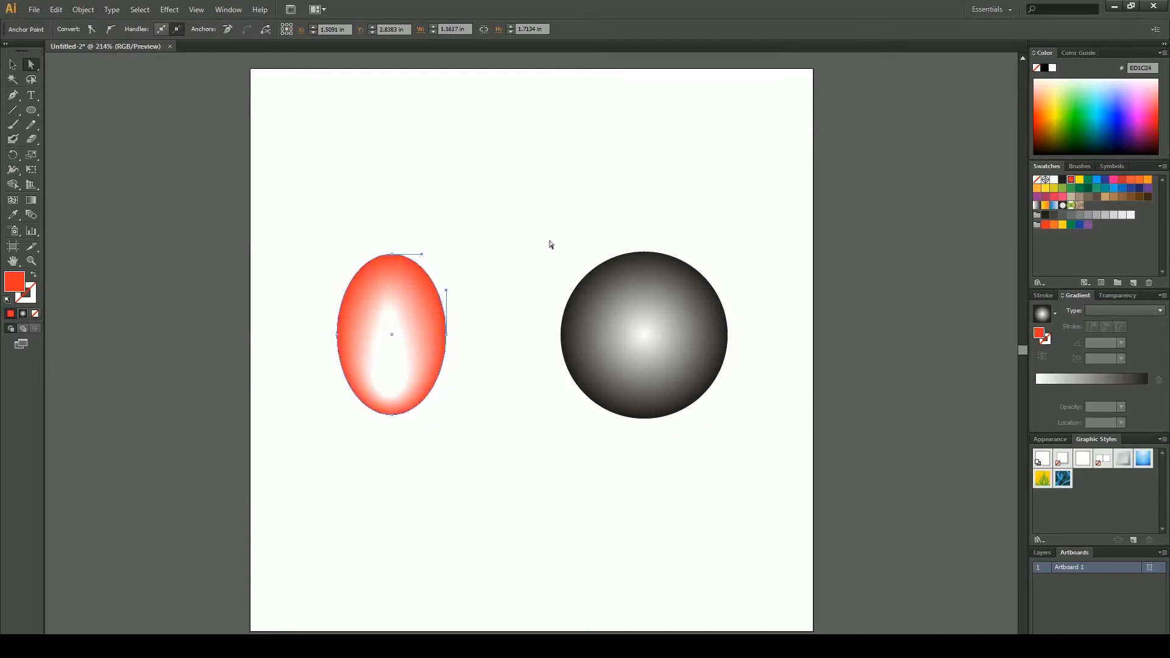
left_click(1079, 180)
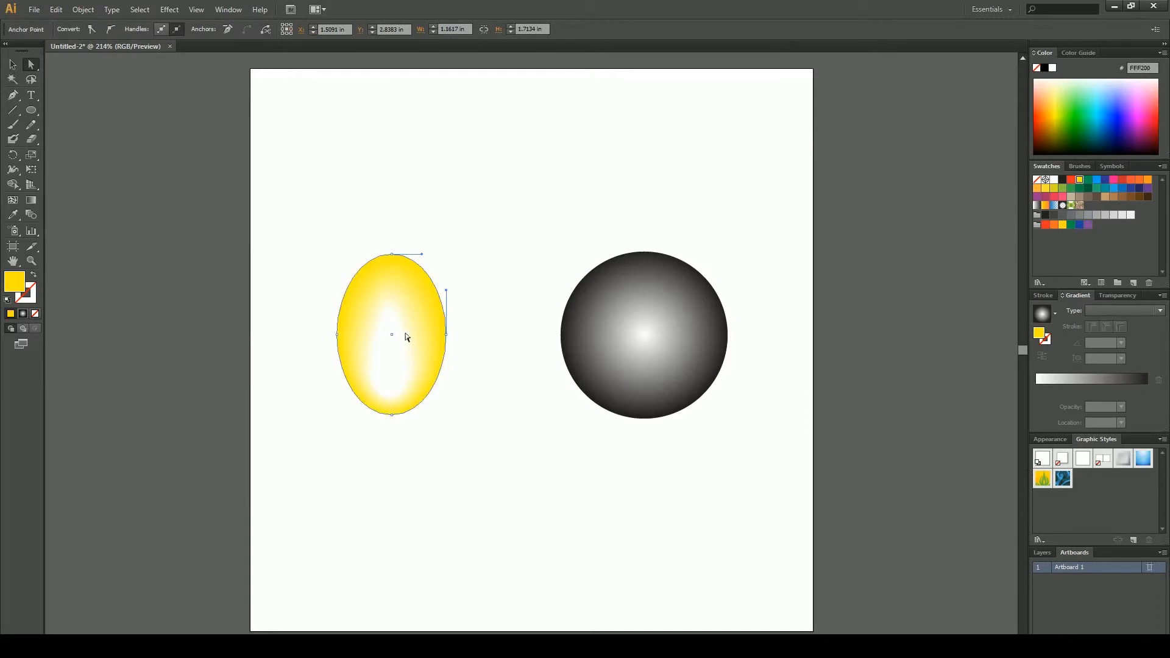
Recolour the blend's white inner teardrop, trying light orange and brown before settling on dark orange (BA5C00)
left_click(400, 341)
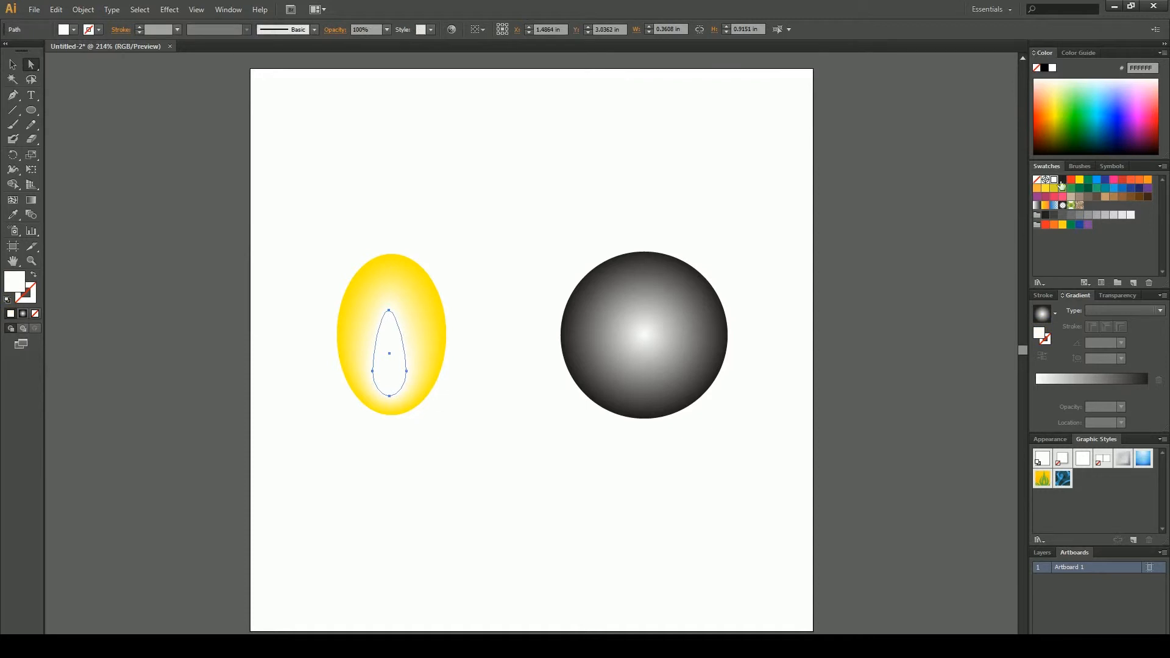
left_click(1051, 119)
left_click(1051, 120)
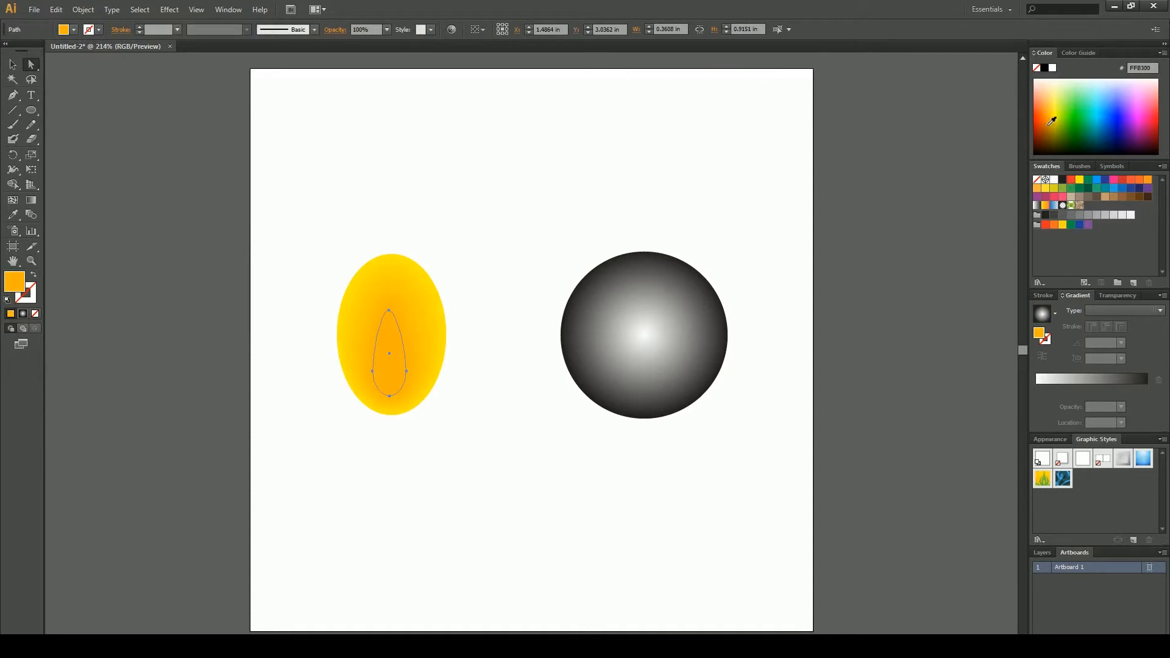
left_click(1052, 134)
left_click(1051, 137)
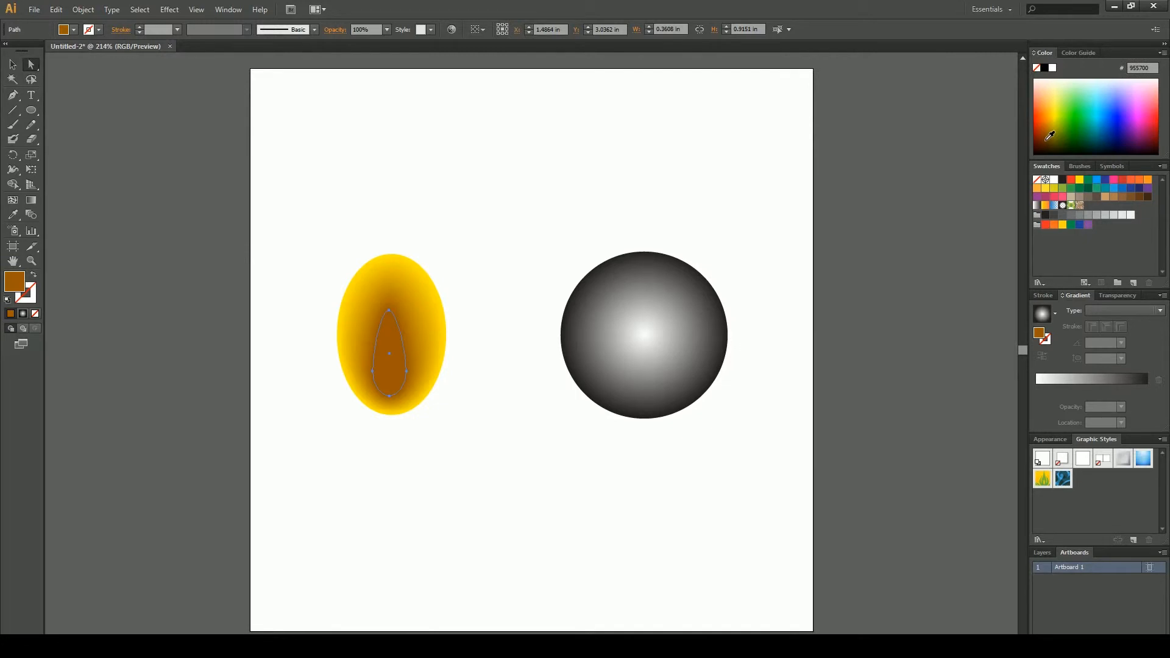
left_click(1046, 135)
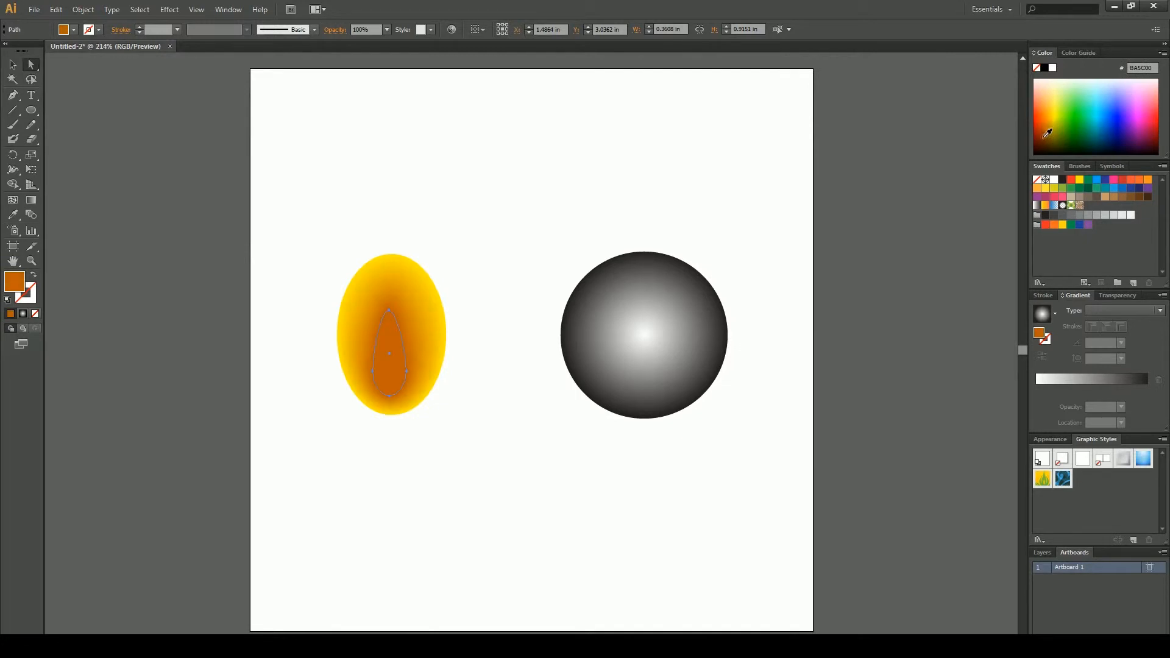
left_click(497, 480)
Raise the yellow outer ellipse's top anchor point and sharpen it into a pointed flame tip
left_click(404, 275)
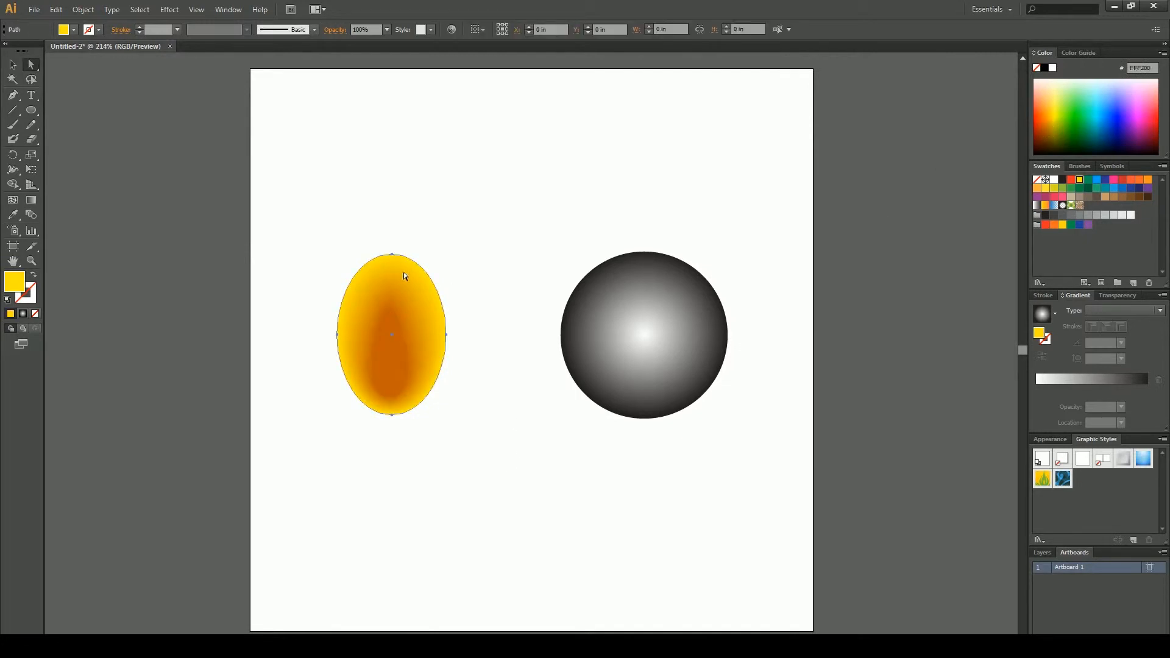
left_click_drag(392, 257, 385, 217)
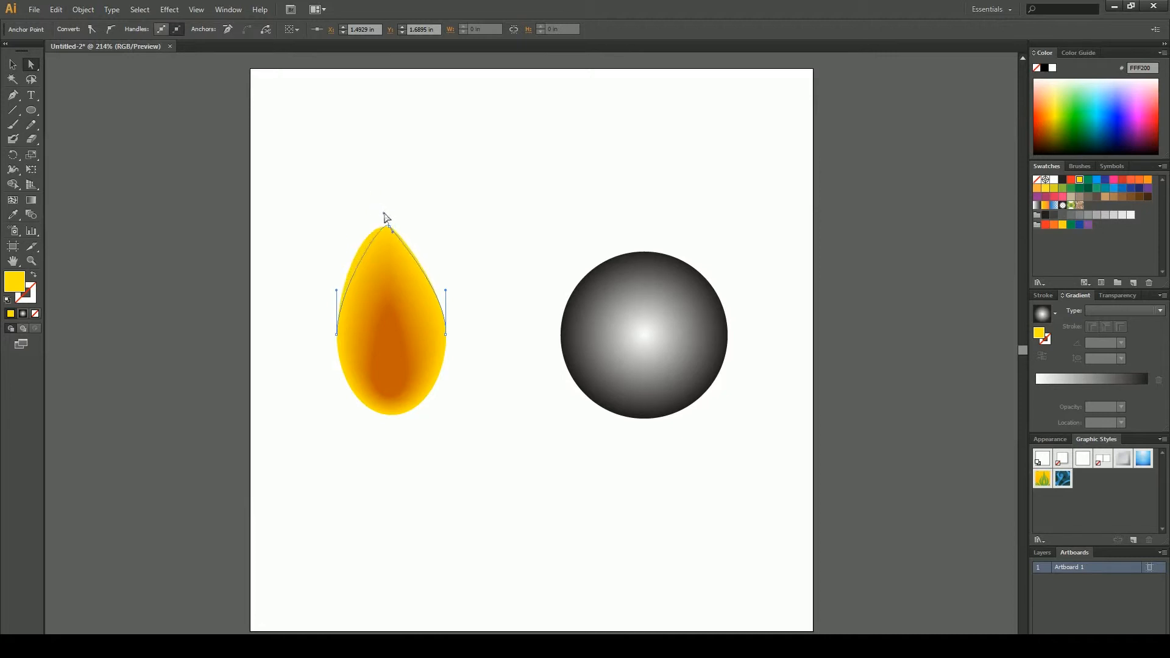
left_click(420, 226)
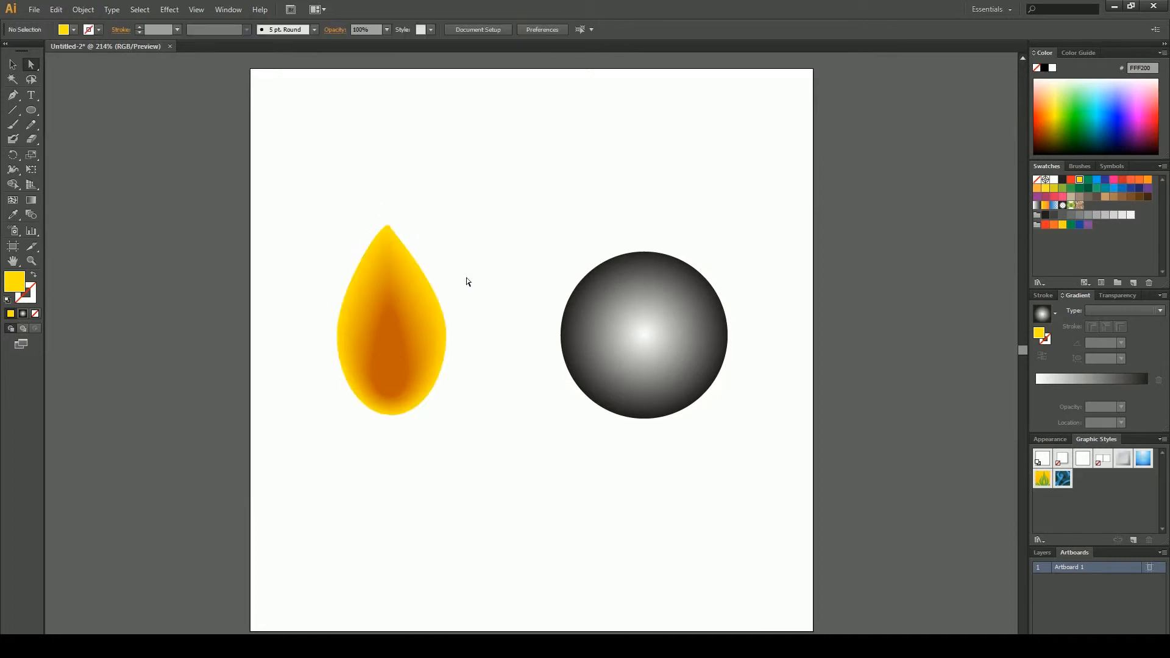
Try redirecting the right-hand circle's radial gradient from its upper middle toward the lower left, at about -118.6°
left_click(677, 339)
left_click(31, 200)
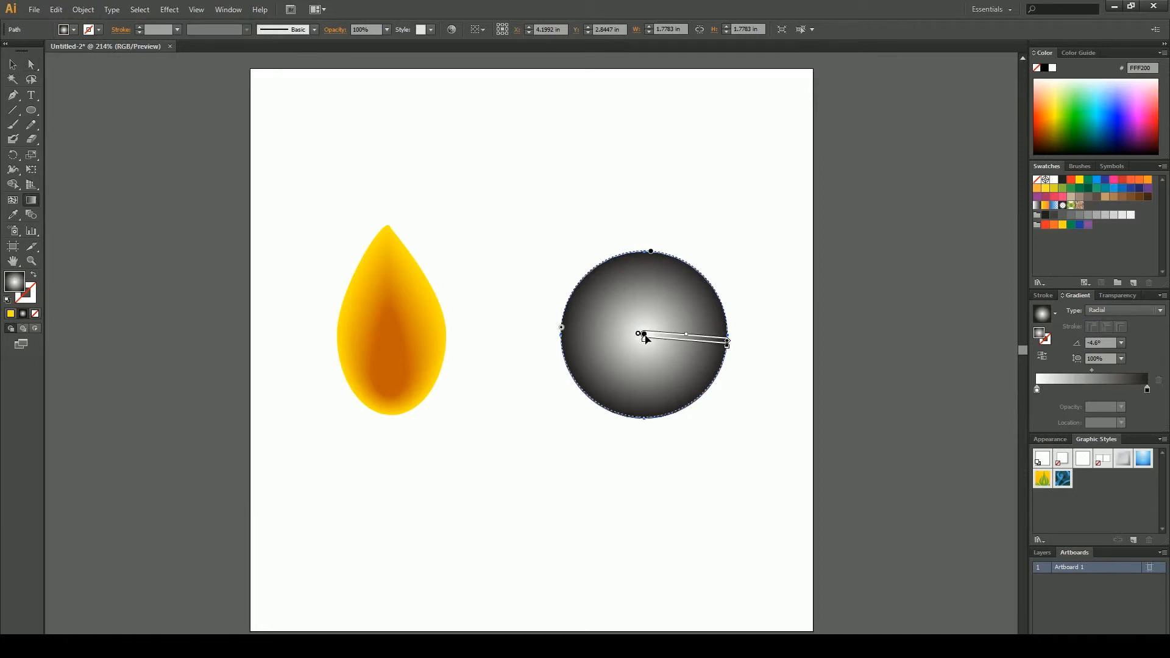
left_click_drag(648, 294, 621, 345)
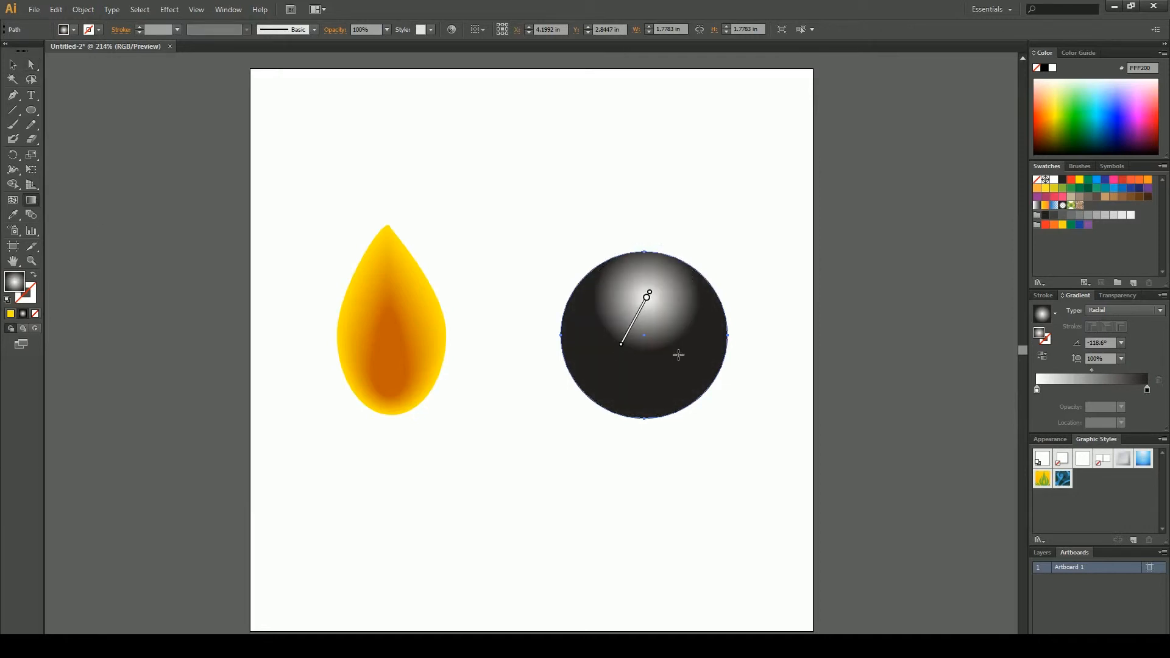
Try a linear gradient on the right-hand circle, starting it at the centre and then redirecting it to about -153°
left_click(1097, 311)
left_click(1100, 323)
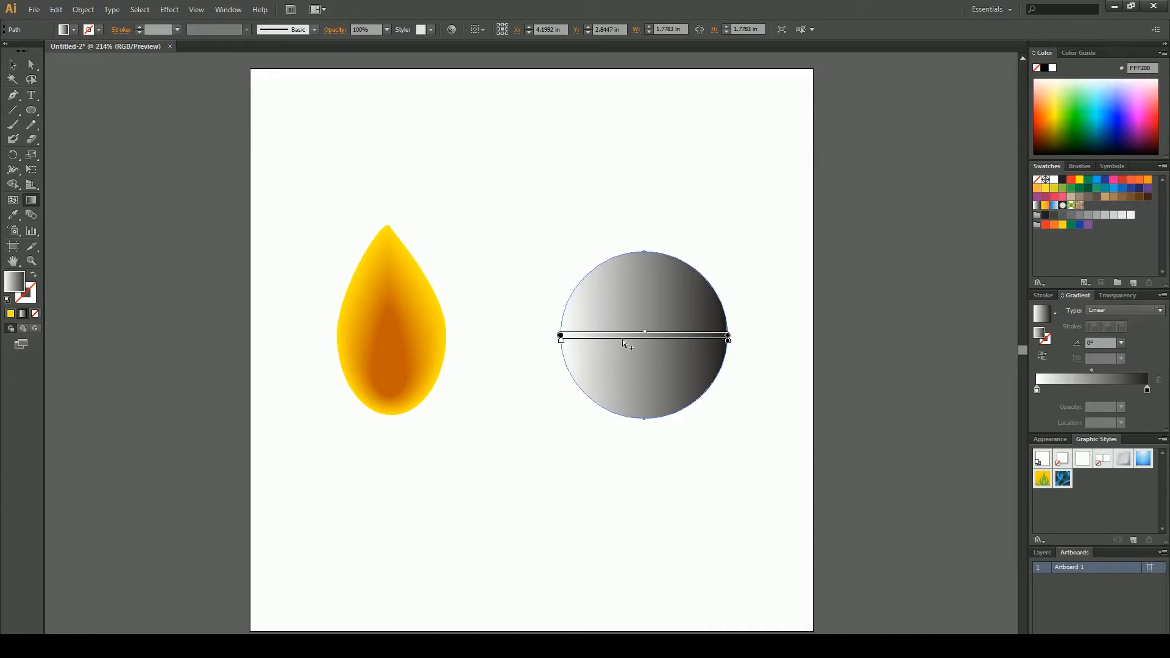
mouse_move(560, 335)
left_mouse_down()
mouse_move(639, 438)
mouse_move(643, 335)
left_mouse_up()
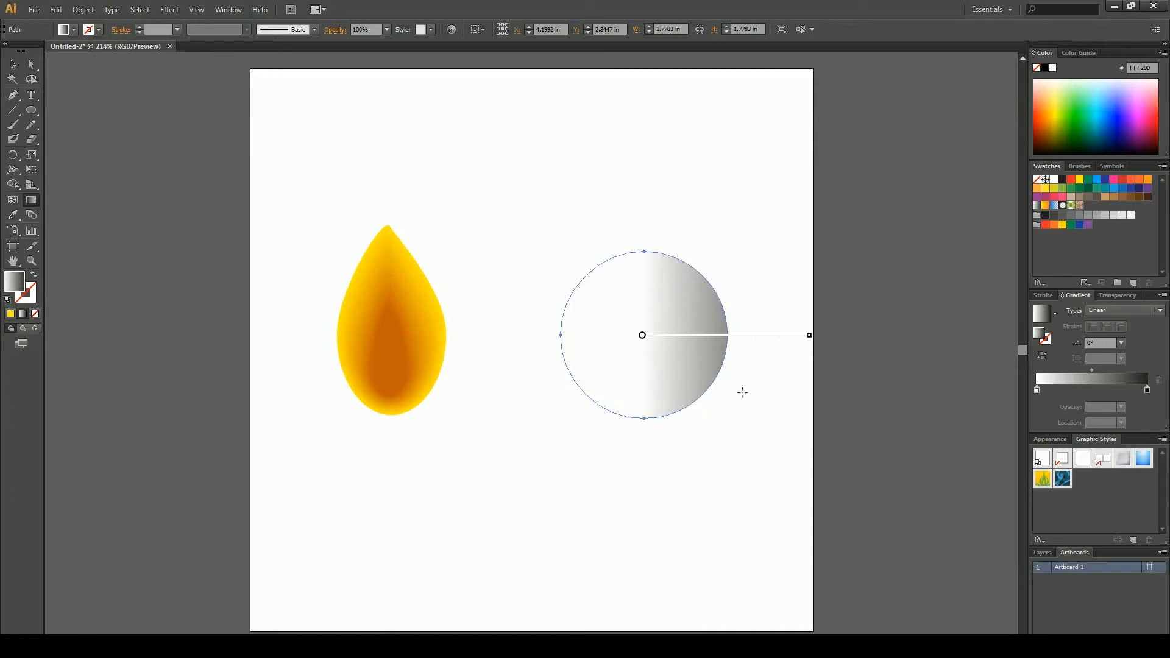
left_click_drag(815, 335, 710, 239)
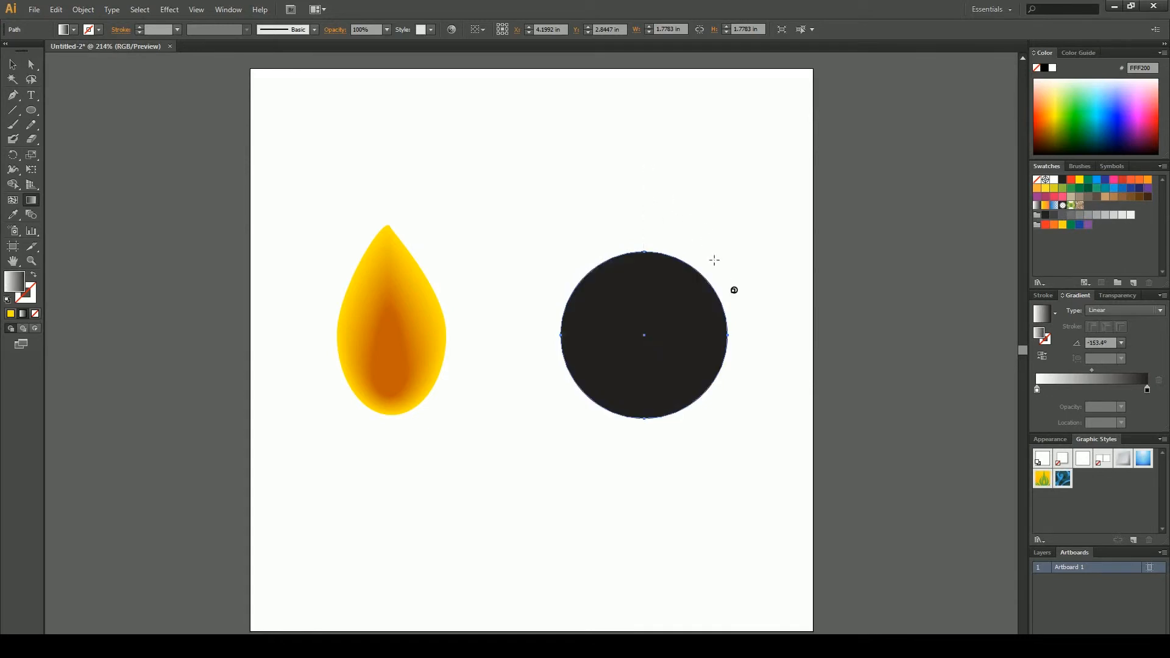
Set the right-hand circle's gradient type back to Radial and deselect the circle
left_click(1124, 310)
left_click(1110, 328)
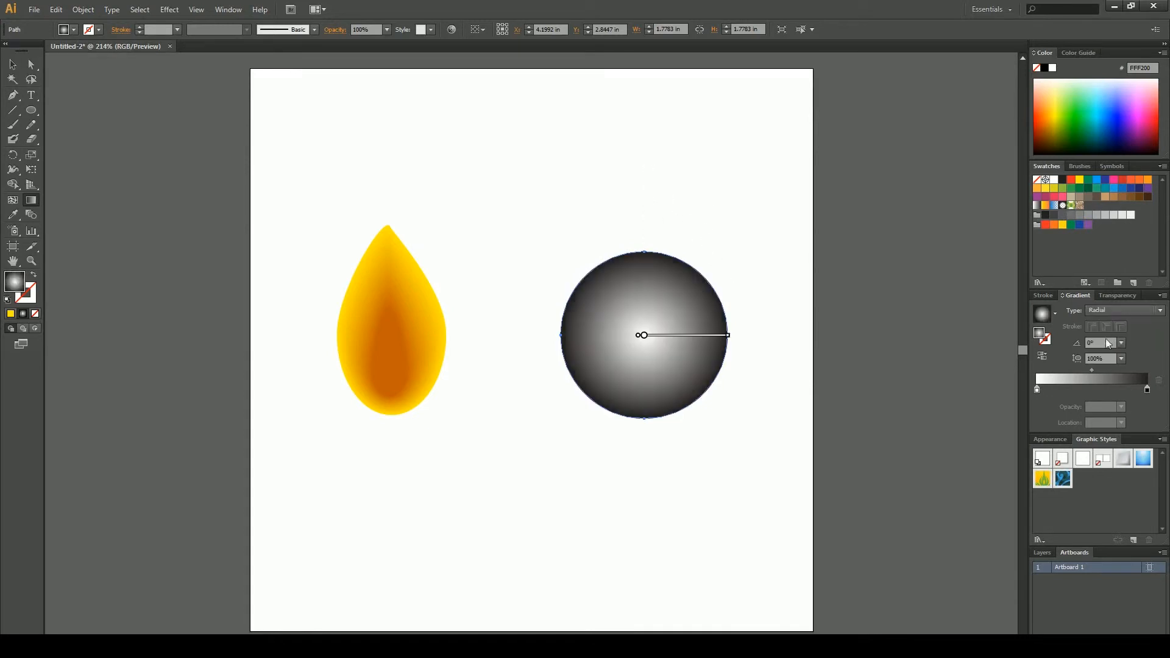
left_click(12, 64)
left_click(545, 506)
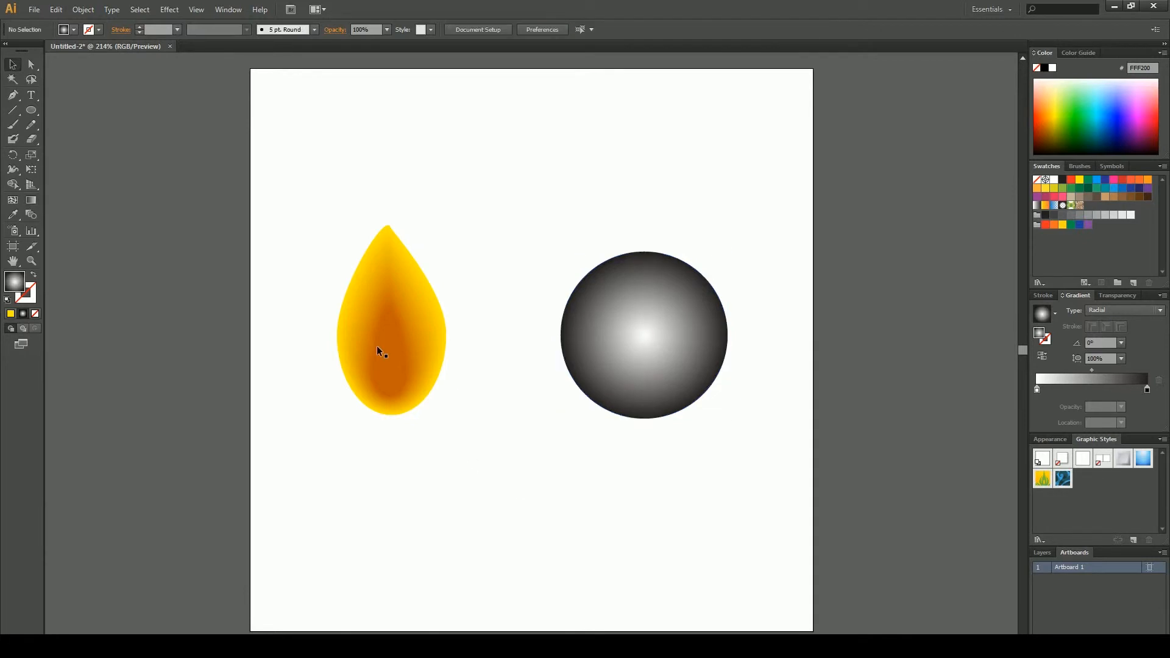
Detach the Appearance panel beside the artboard with extra height, and look at the right-hand circle's stroke swatches in it
left_click(690, 349)
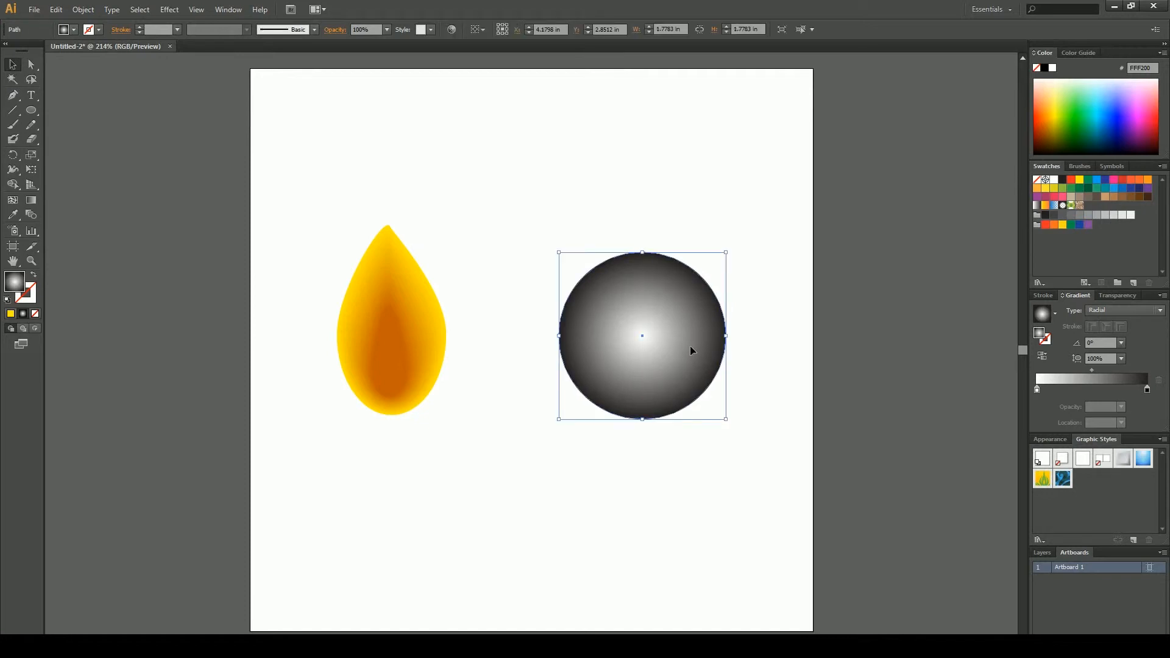
left_click_drag(1050, 439, 875, 236)
left_click_drag(939, 337, 936, 464)
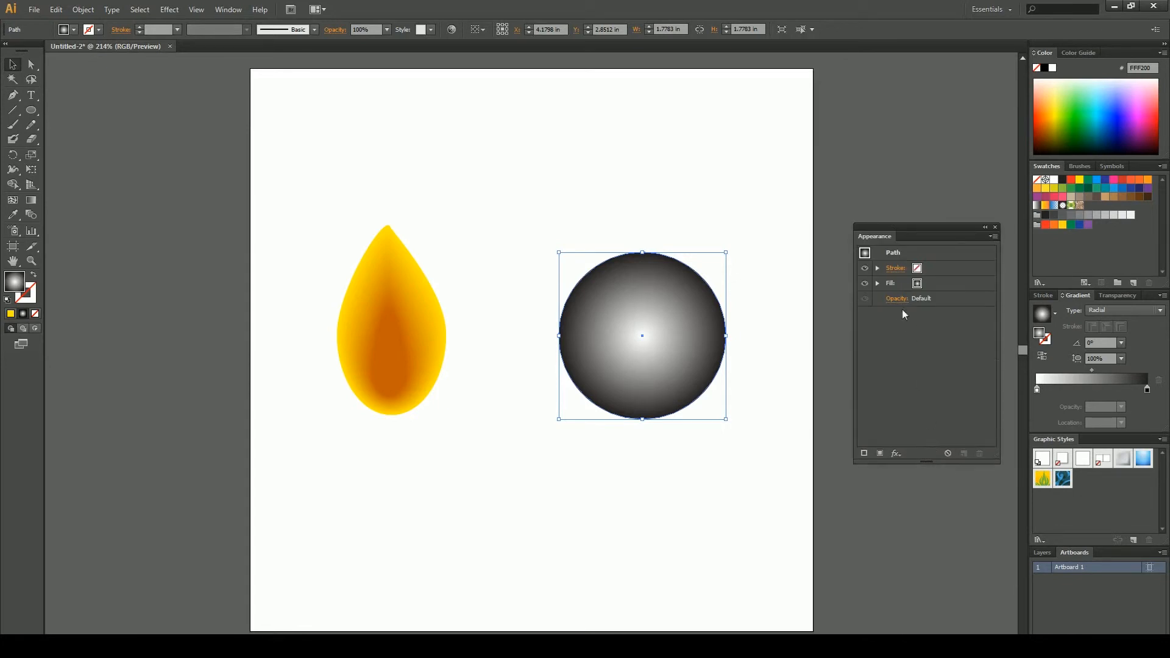
left_click(919, 273)
left_click(925, 271)
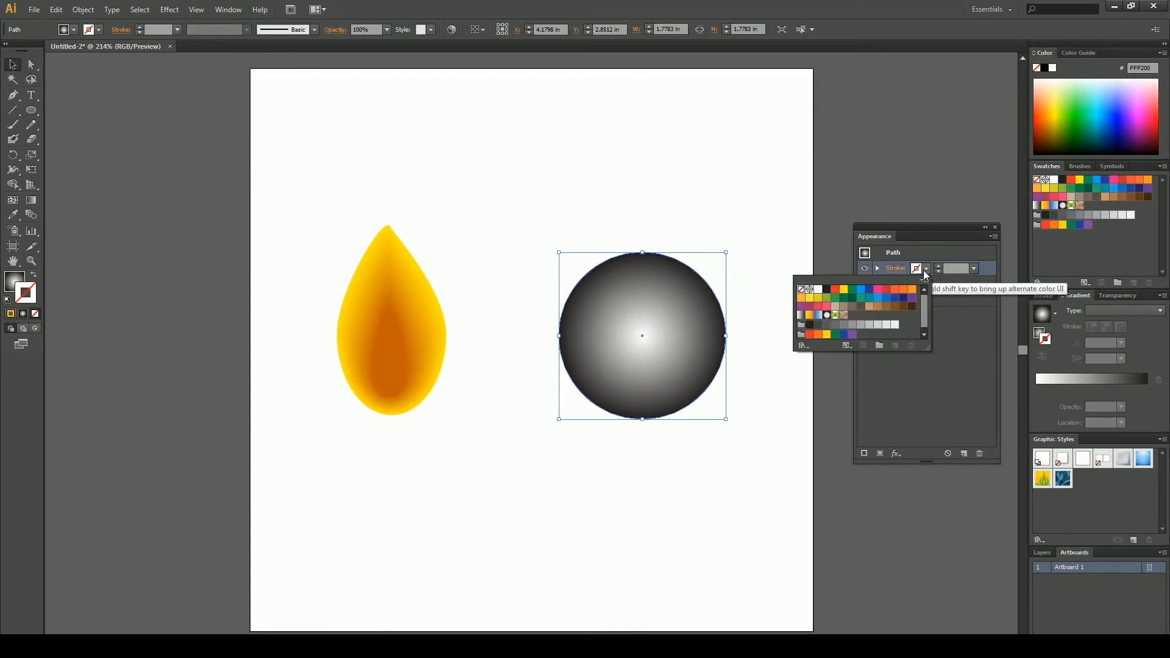
left_click(760, 221)
Delete the flame and the circle, and draw a rectangle about 2.09 in wide and 3.77 in high in their place
left_click_drag(762, 210, 366, 401)
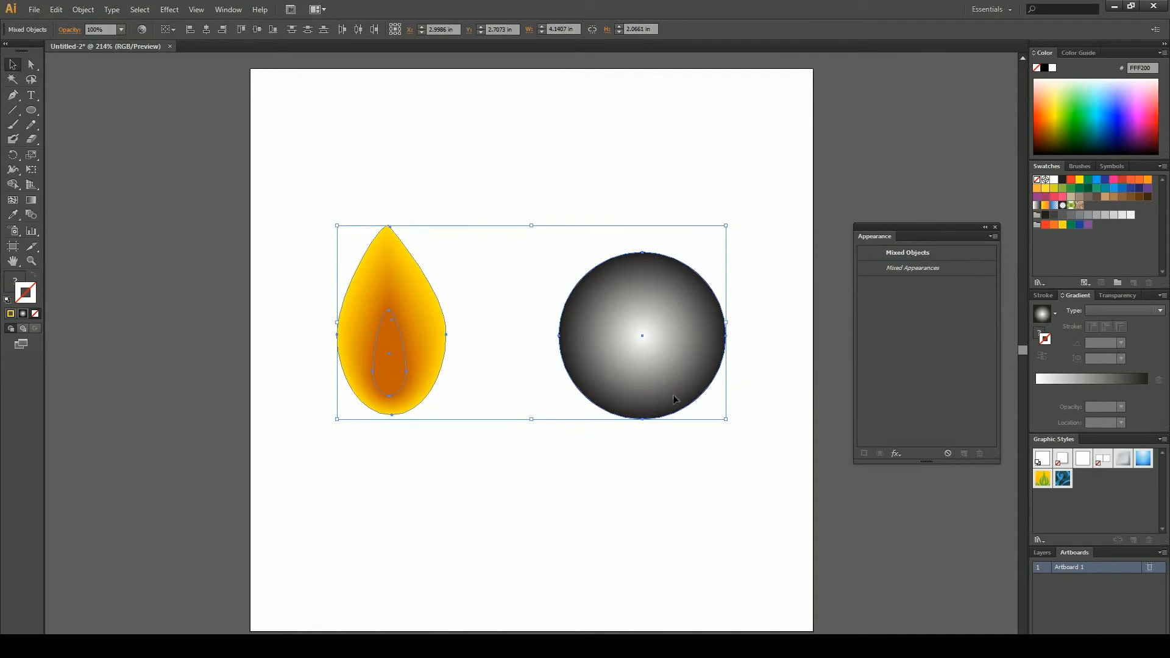
key("Delete")
left_click_drag(34, 116, 63, 107)
left_click_drag(379, 208, 575, 562)
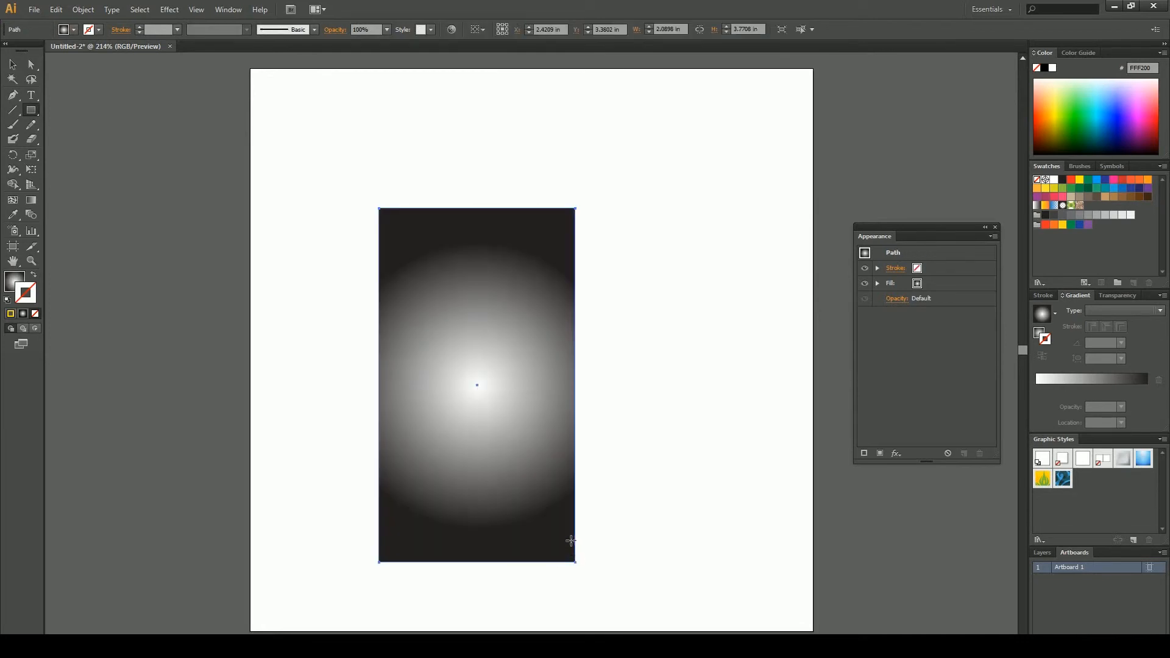
key("v")
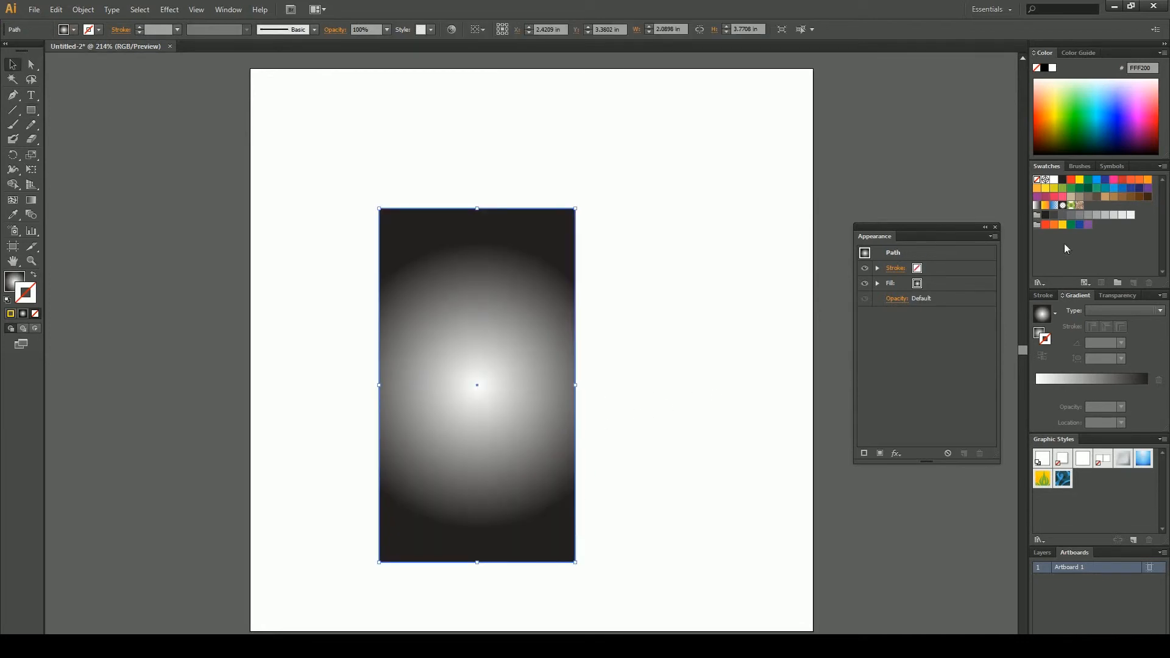
Give the rectangle a red fill and a dark green 006838 stroke, and deselect it
left_click(1071, 179)
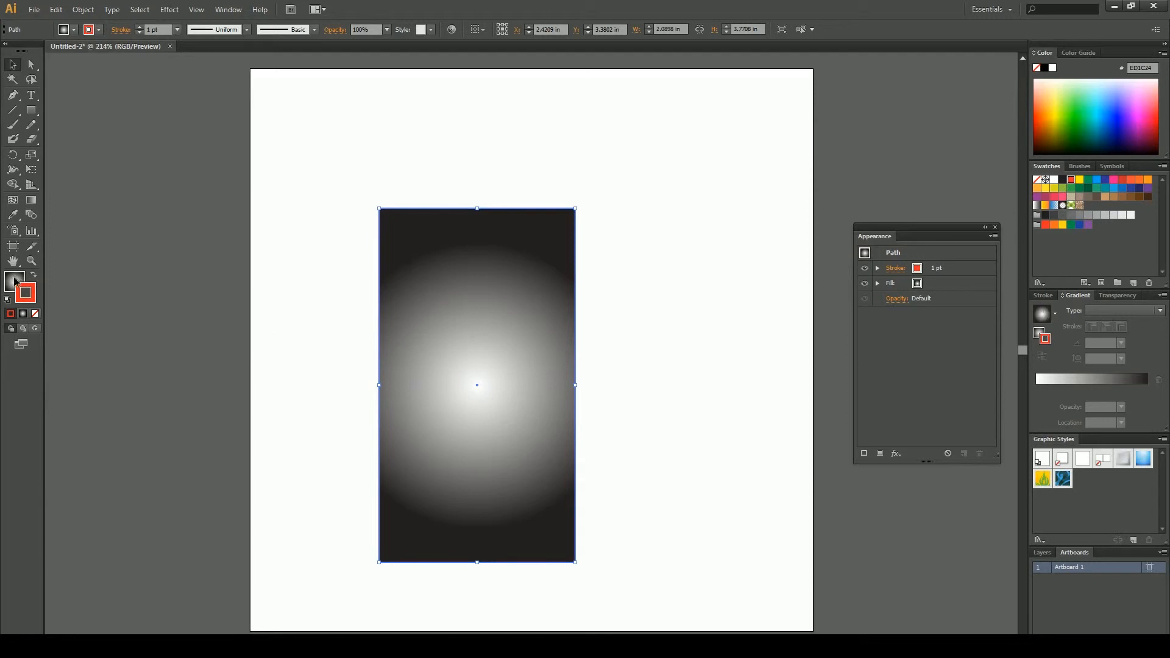
left_click(1044, 225)
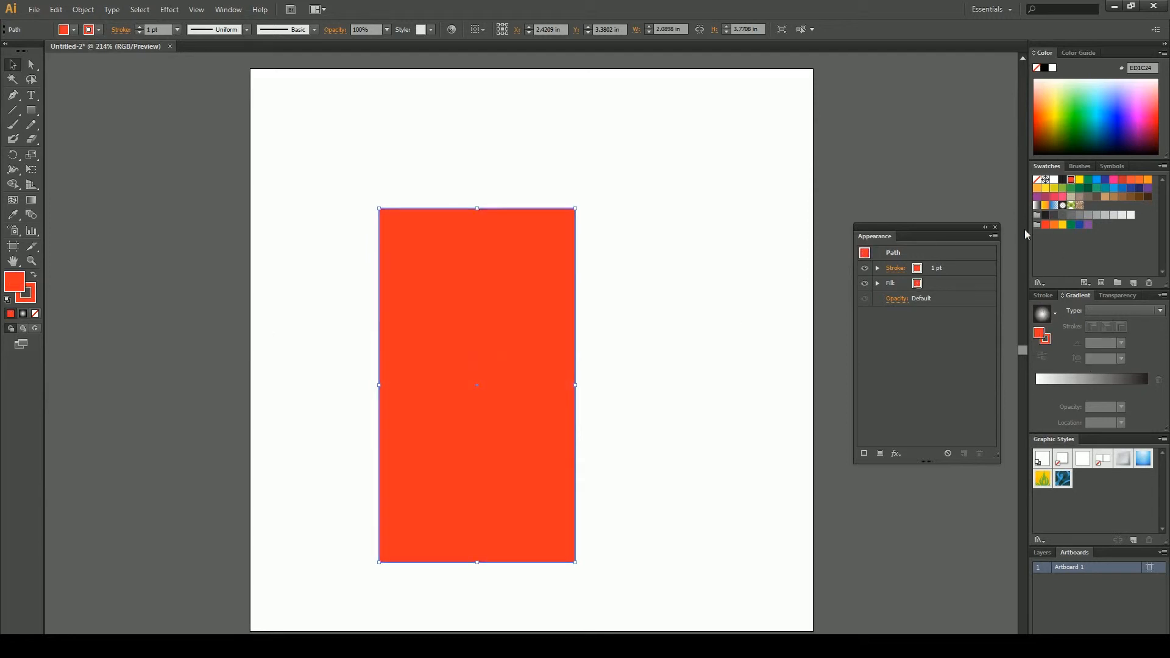
left_click(28, 295)
left_click(1088, 188)
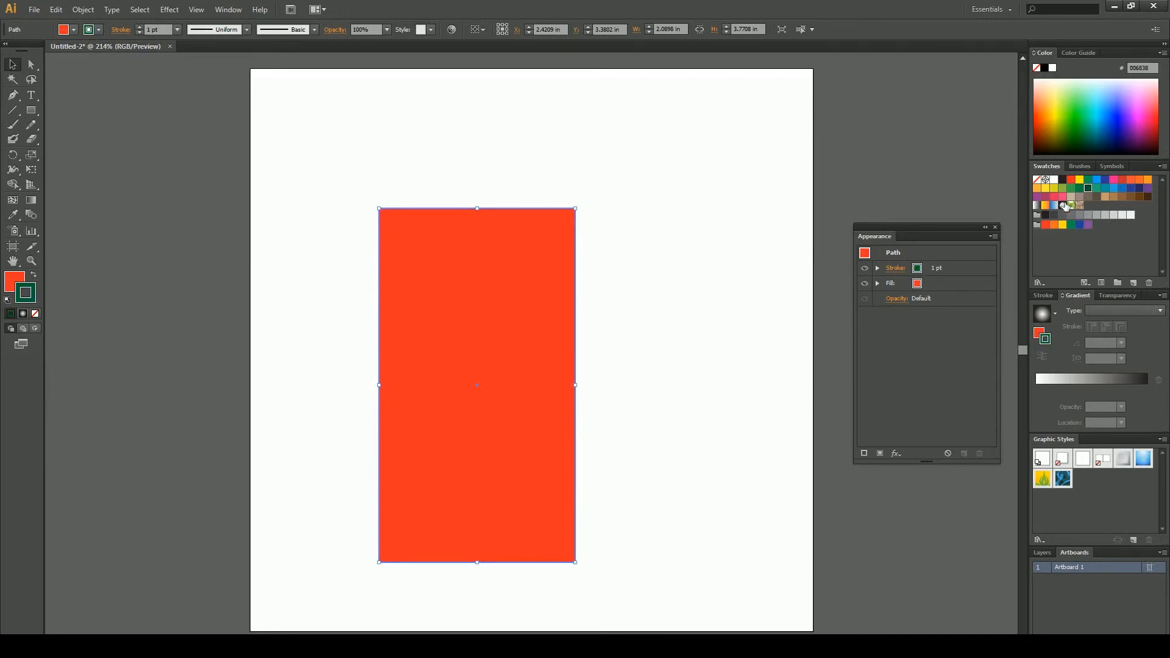
left_click(647, 325)
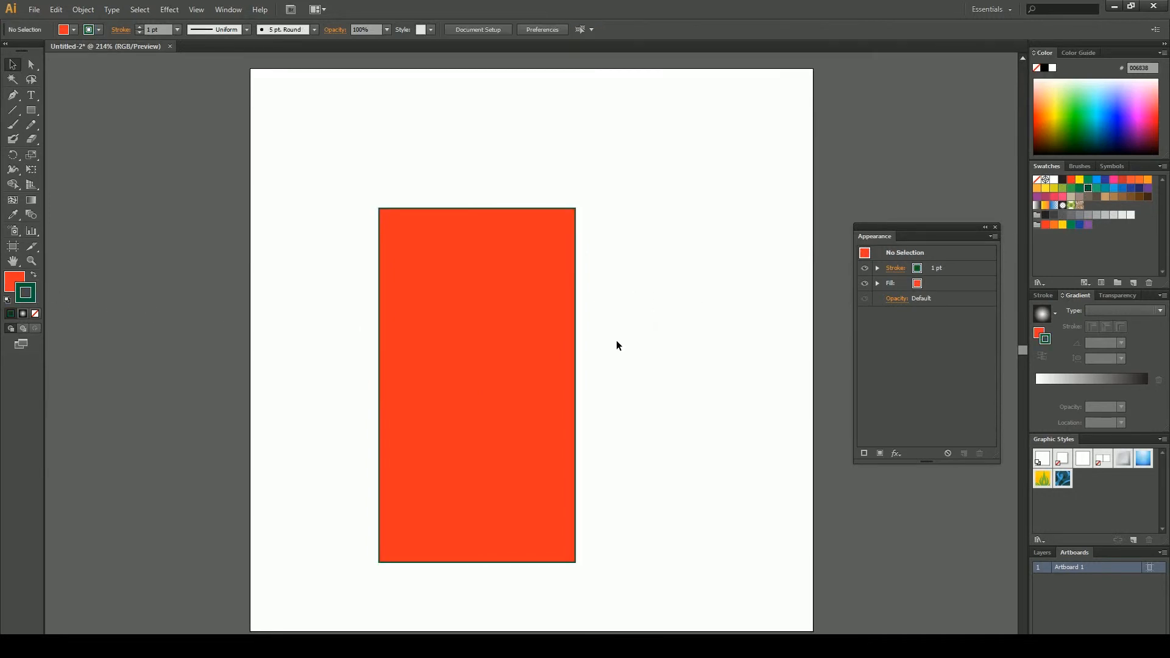
Set the rectangle's stroke weight to 4 pt and deselect it
left_click(494, 337)
left_click(181, 31)
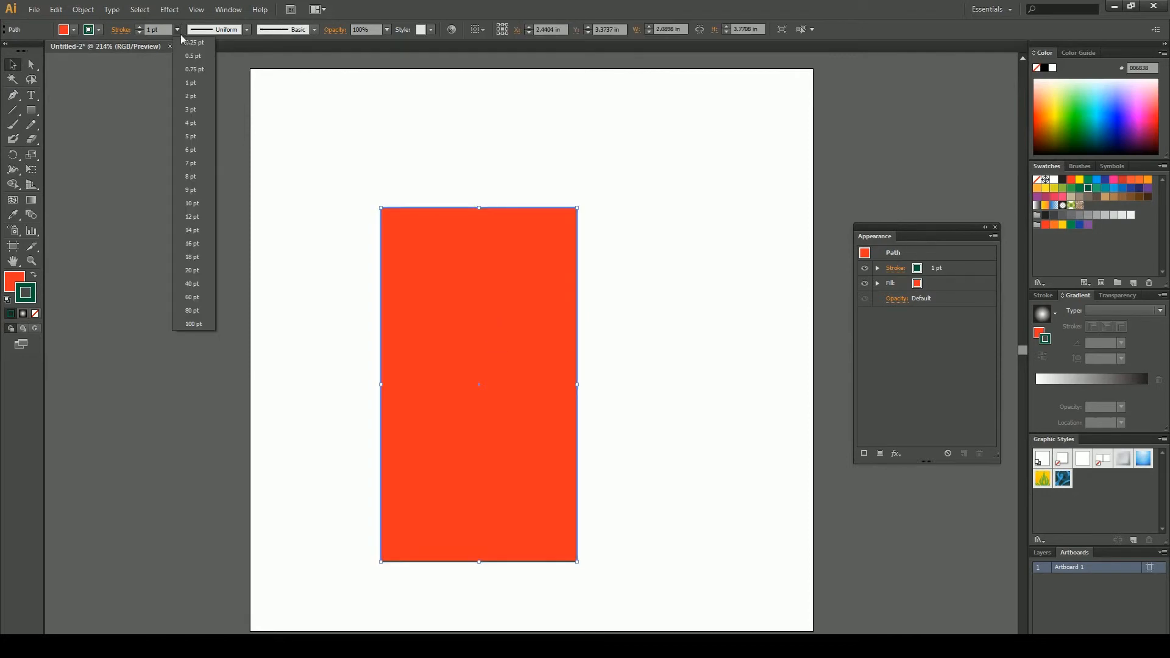
left_click(192, 124)
left_click(389, 165)
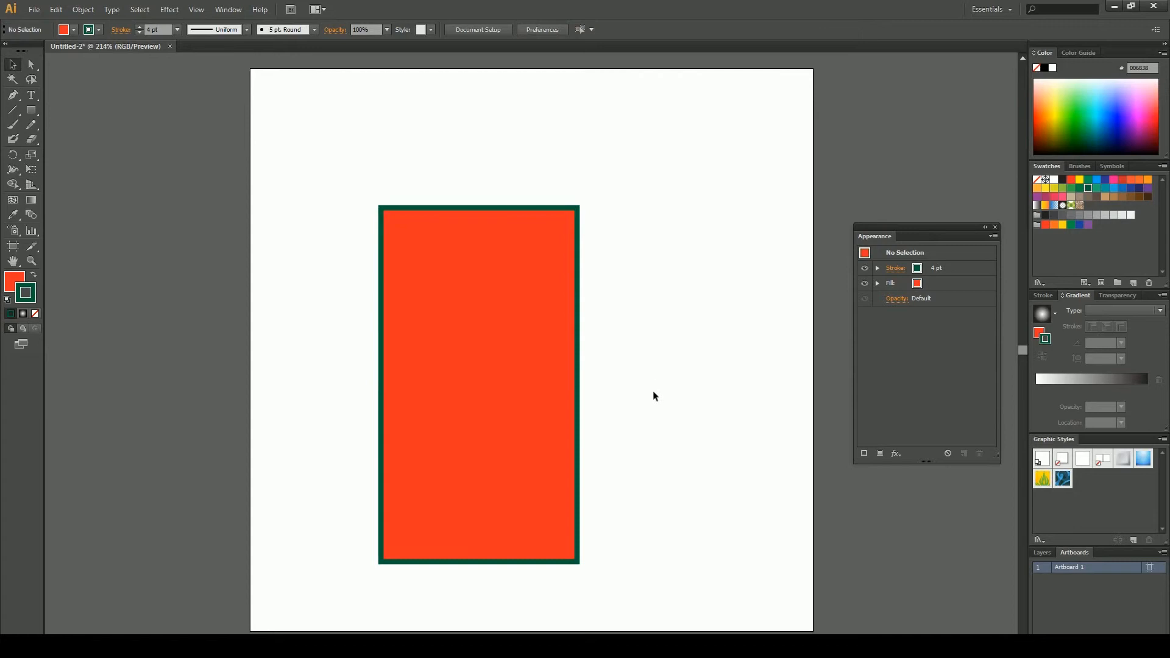
With nothing selected, apply the gradient to the stroke attribute and set its type to Linear
left_click(923, 269)
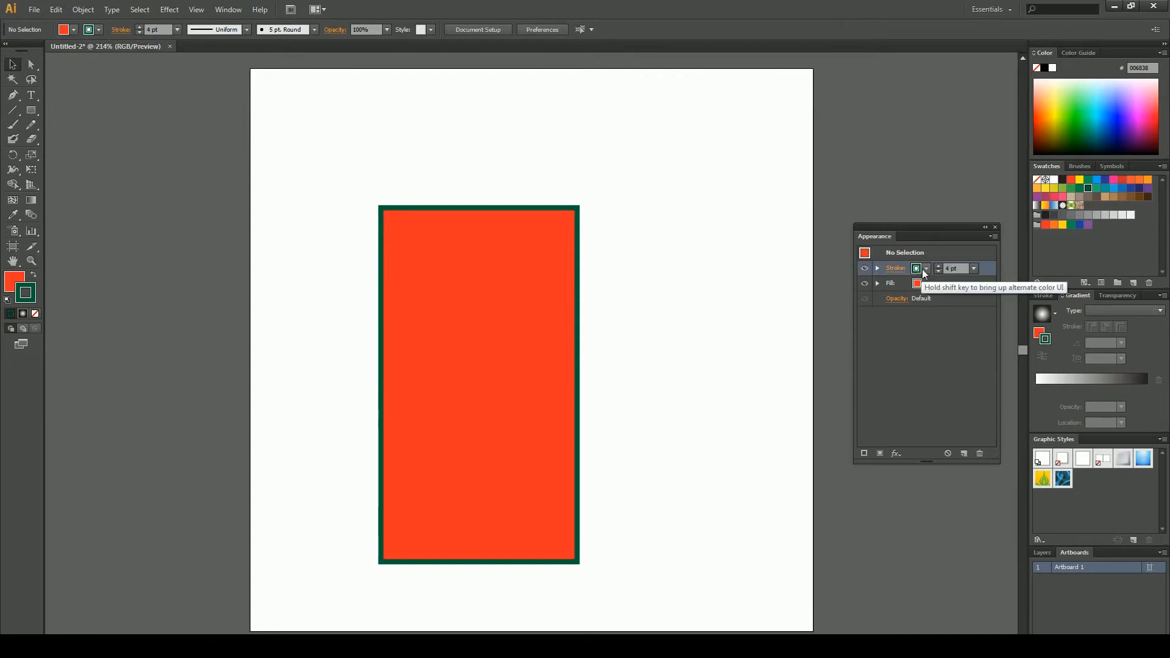
left_click(1043, 314)
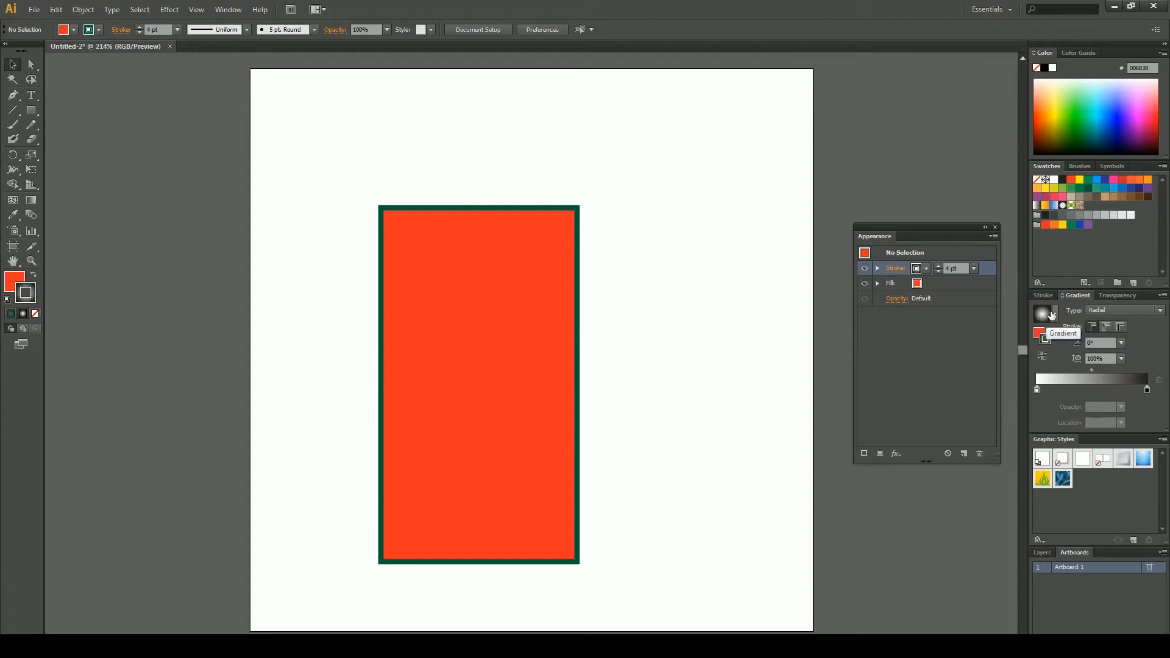
left_click(1102, 312)
left_click(1106, 322)
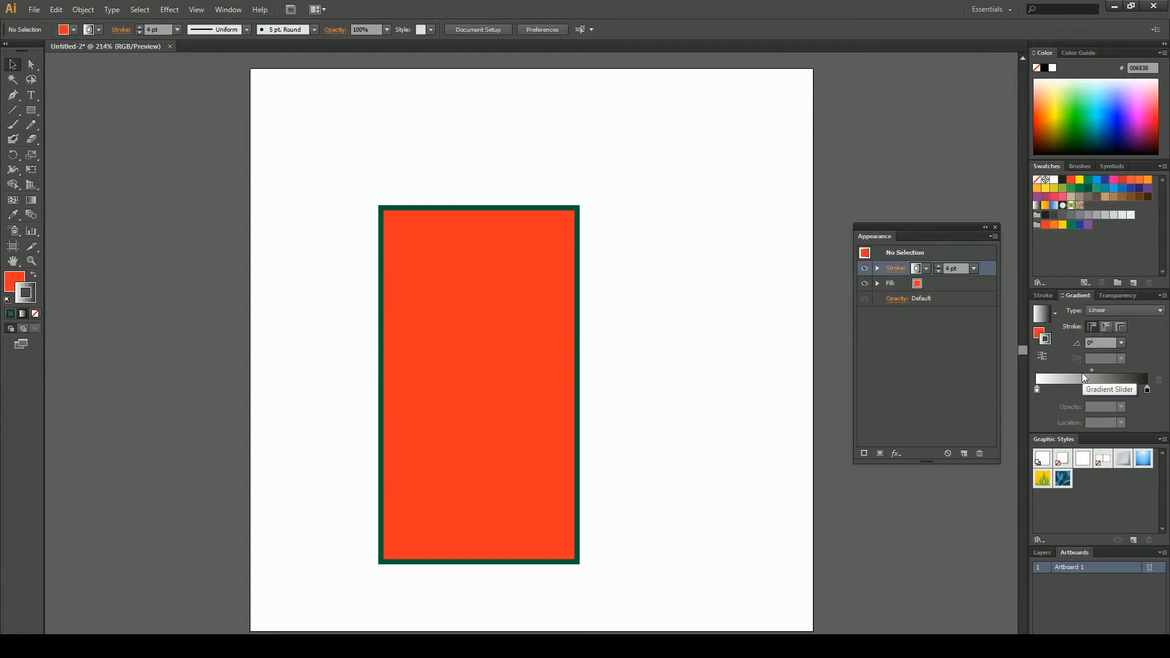
Add a white stop midway along the stroke gradient, and colour the starting stop RGB green 00FF00
left_click_drag(1038, 392, 1090, 393)
double_click(1038, 392)
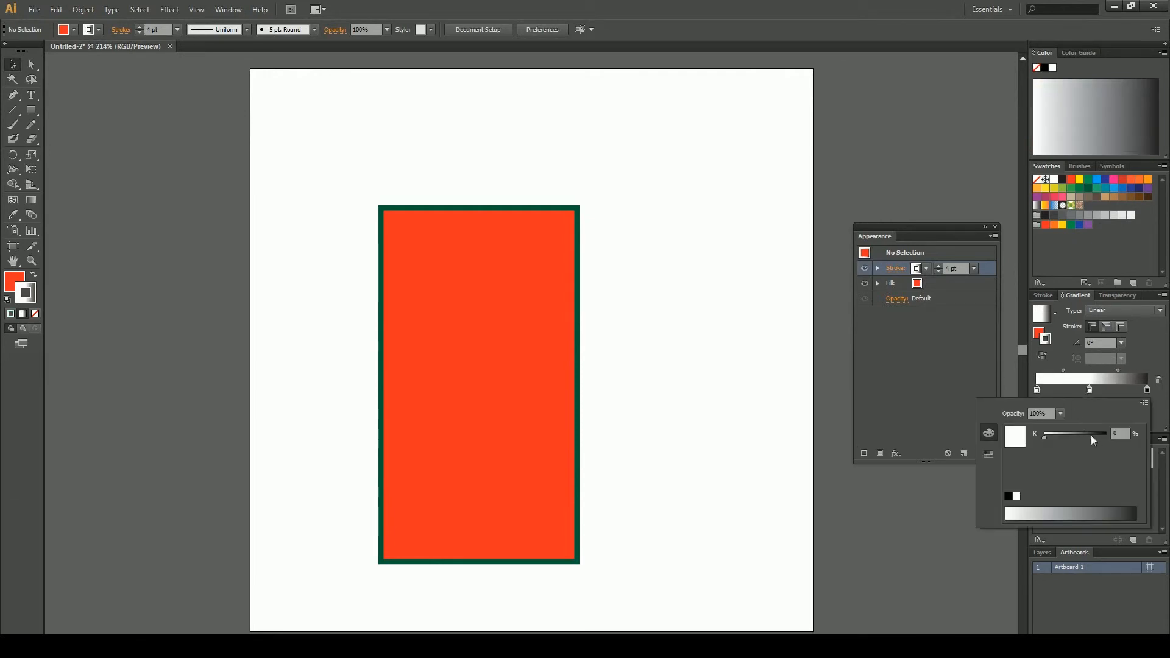
left_click(1144, 403)
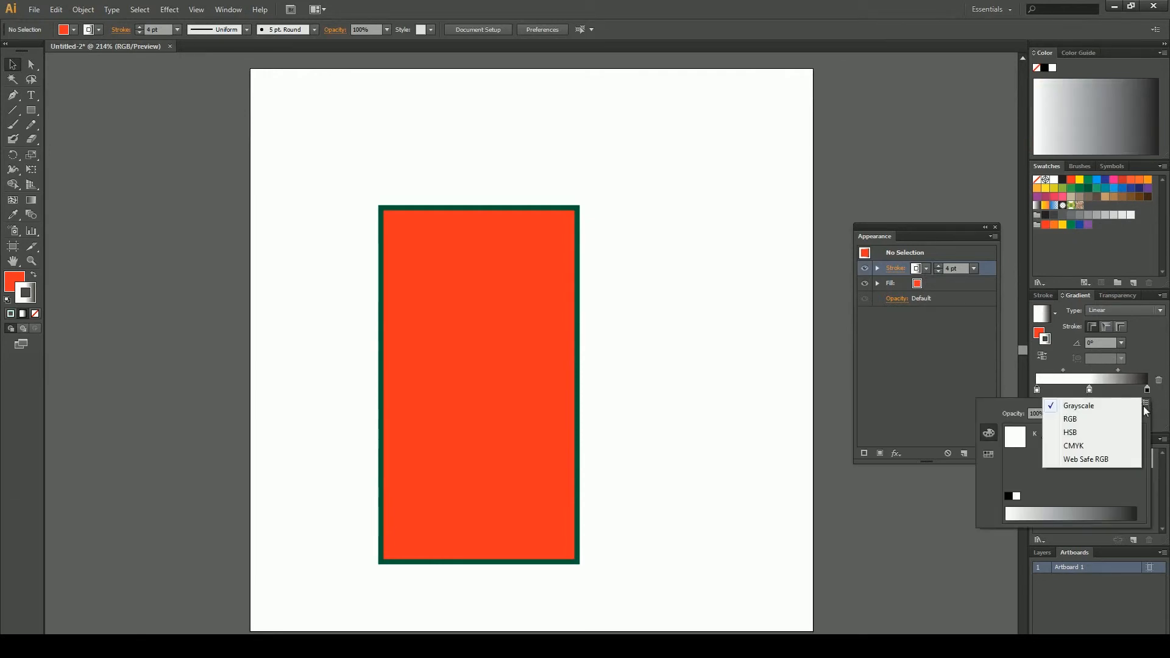
left_click(1076, 422)
left_click_drag(1080, 456, 1045, 439)
left_click(1103, 436)
left_click_drag(1104, 474, 1043, 480)
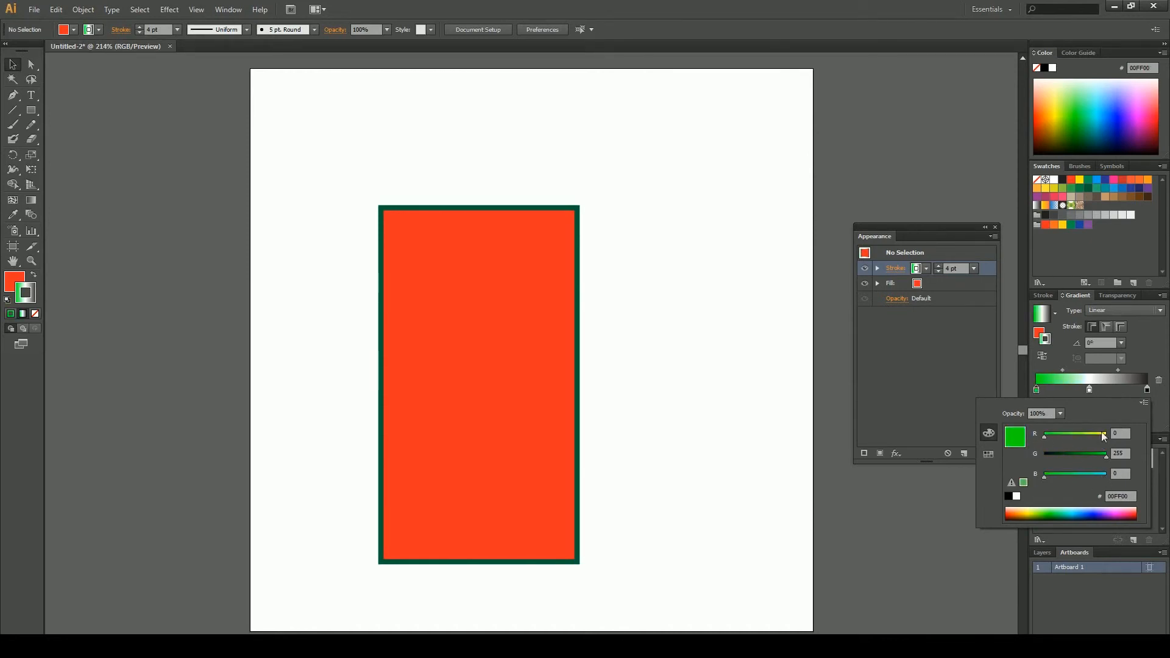
Switch the stroke gradient's black end stop to RGB and colour it green 00FF00
left_click(1149, 394)
left_click(1149, 394)
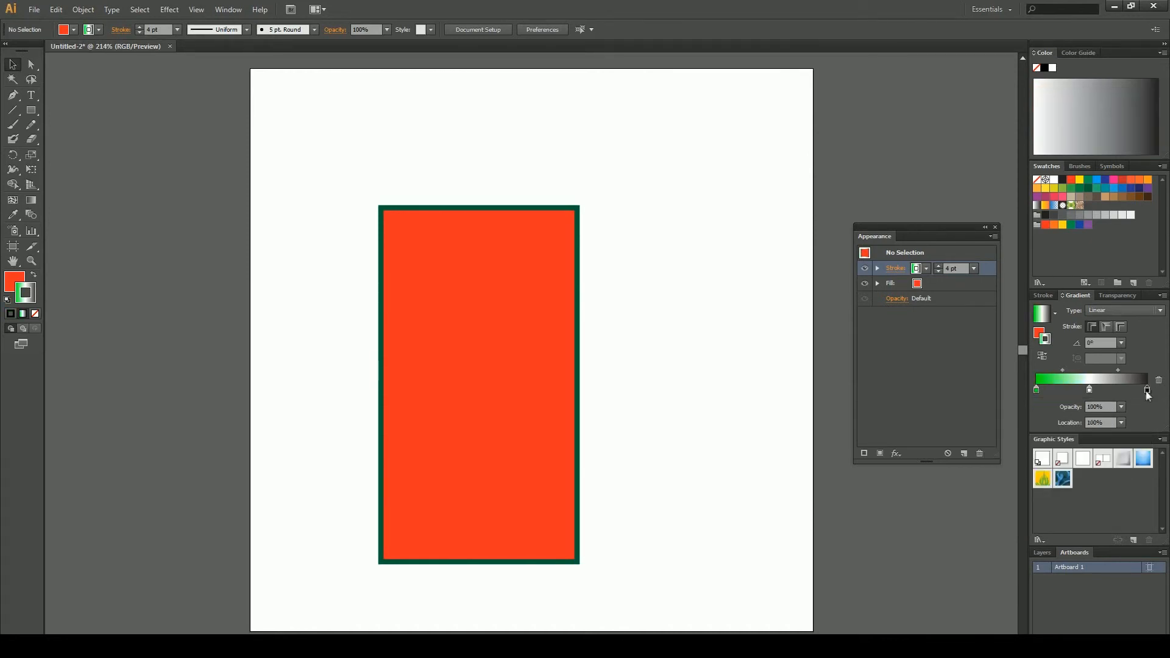
double_click(1147, 391)
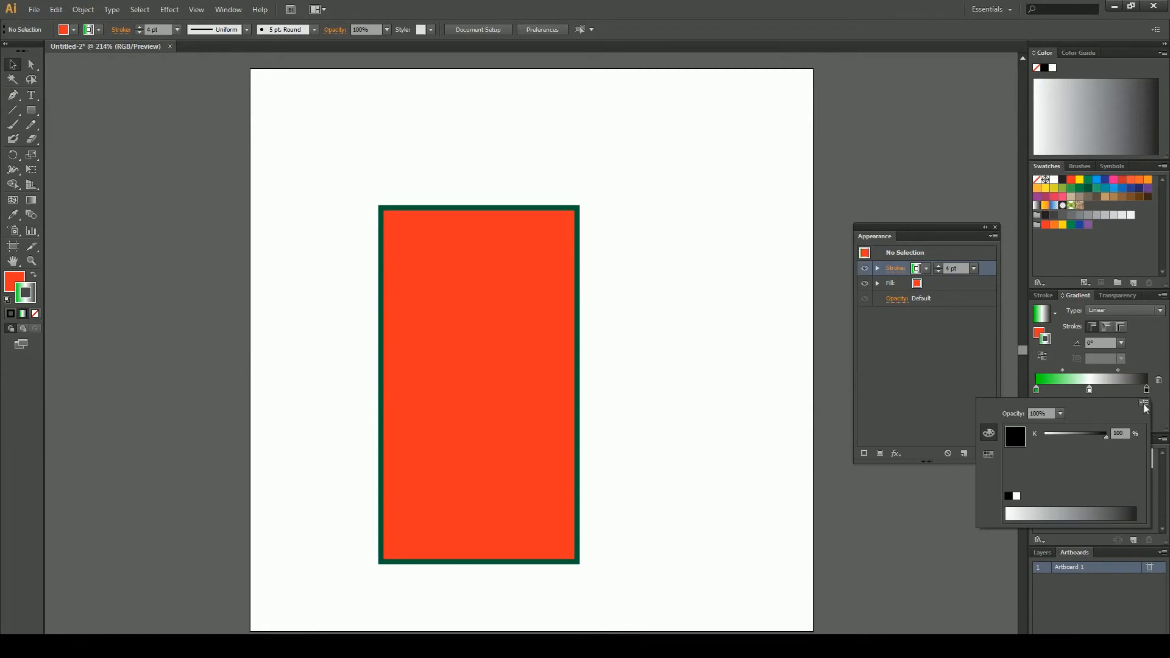
left_click(1144, 403)
left_click(1088, 421)
left_click_drag(1095, 454, 1111, 456)
left_click(1157, 413)
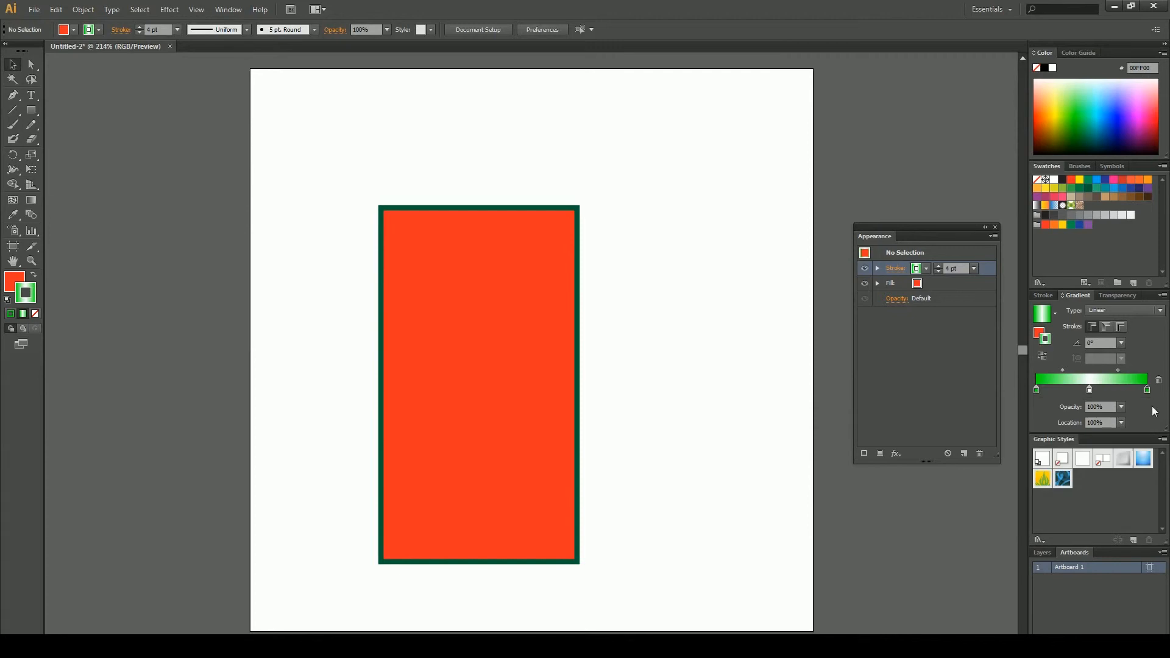
Try moving the white stop toward the gradient's end and adding a light green stop after it, and remove the extra stop
left_click_drag(1091, 396, 1116, 371)
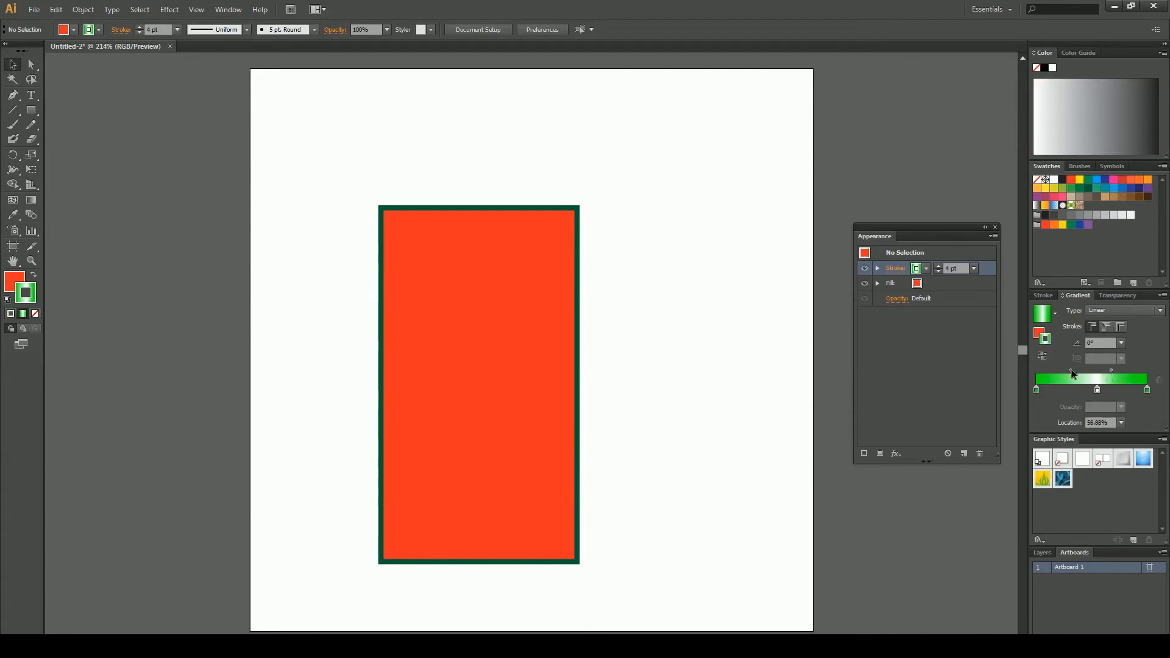
left_click(1116, 391)
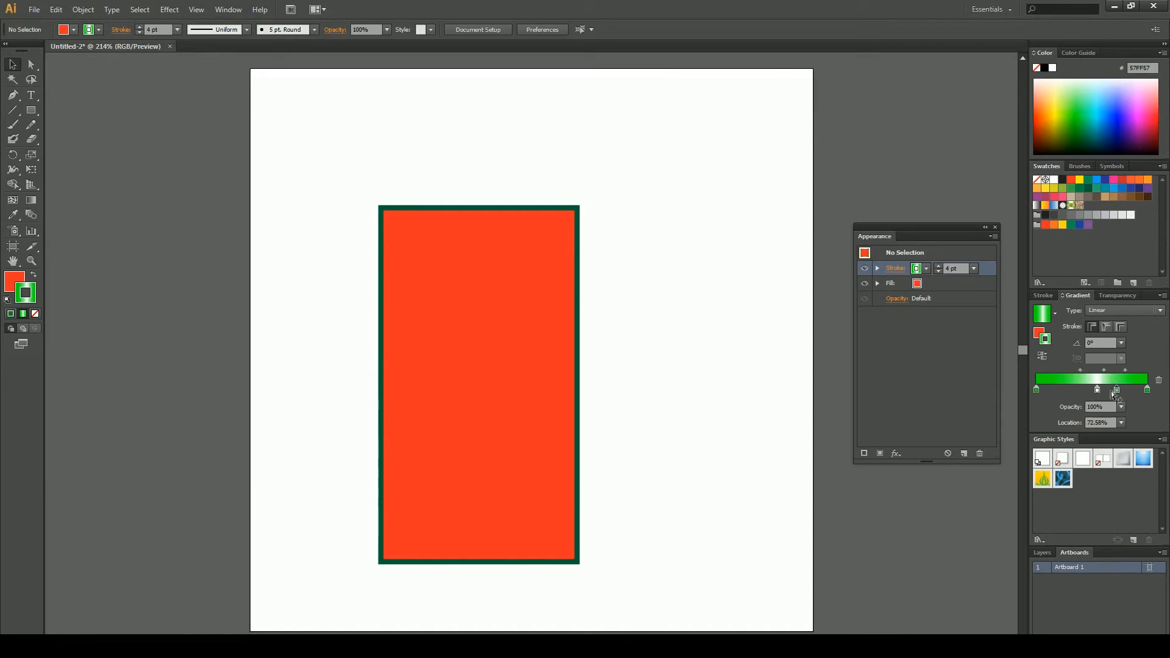
mouse_move(1118, 390)
left_mouse_down()
mouse_move(1147, 393)
mouse_move(1120, 395)
left_mouse_up()
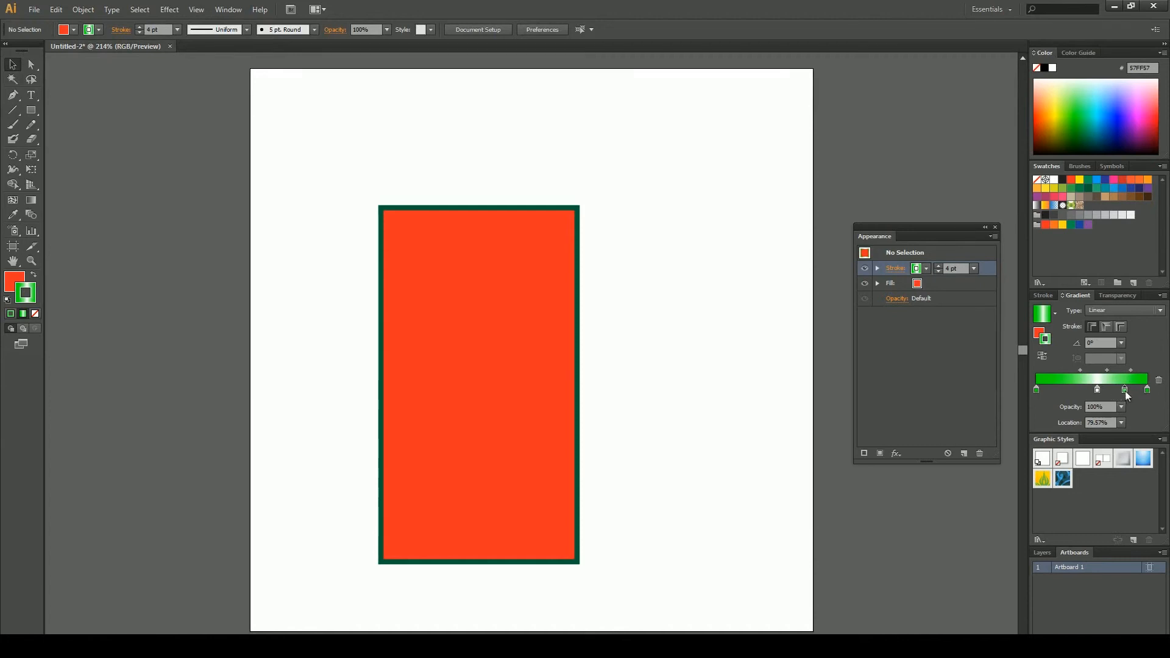
left_click_drag(1125, 392, 1128, 412)
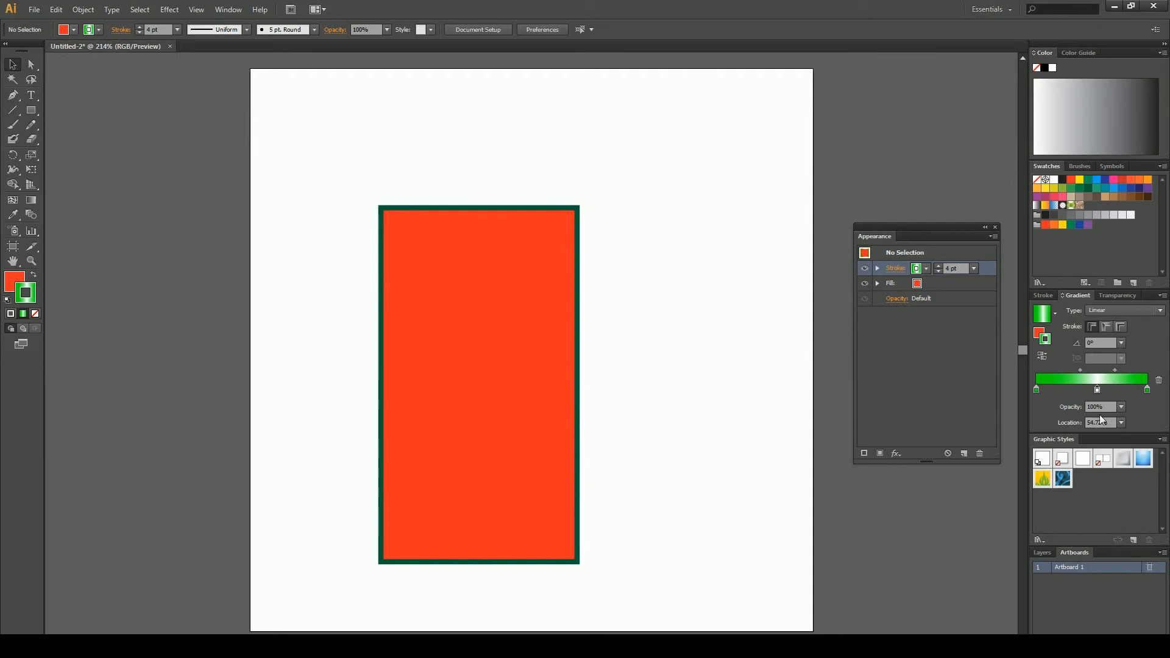
Set the location of the stroke gradient's white middle stop to 50%
left_click_drag(1097, 390, 1096, 390)
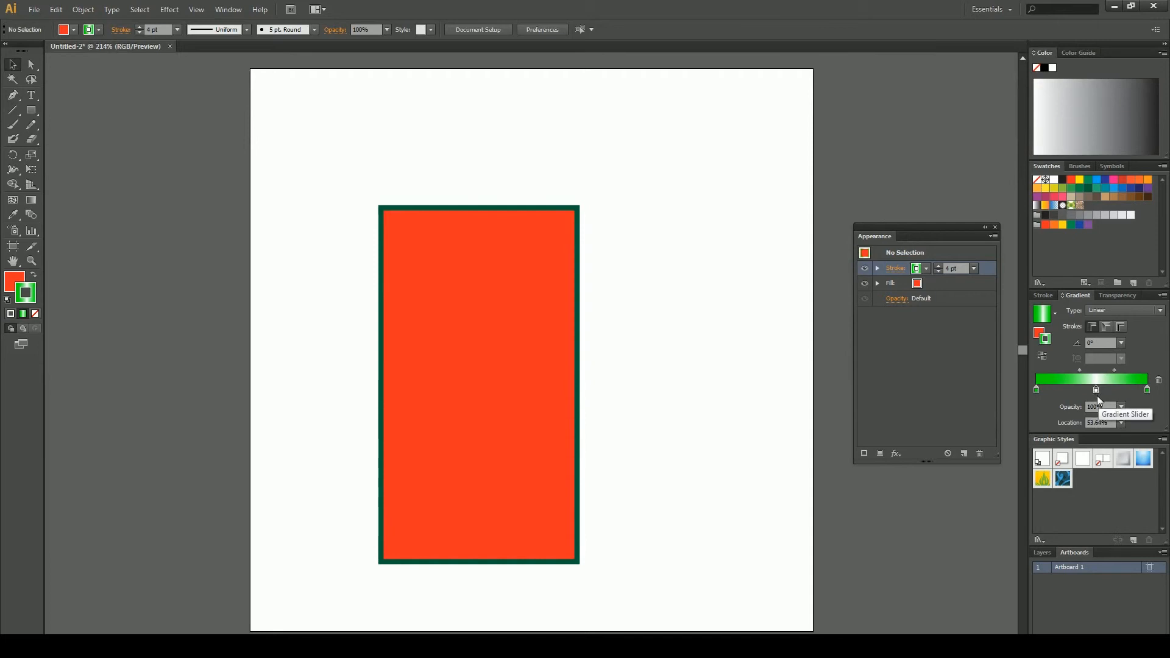
double_click(1106, 422)
type("50")
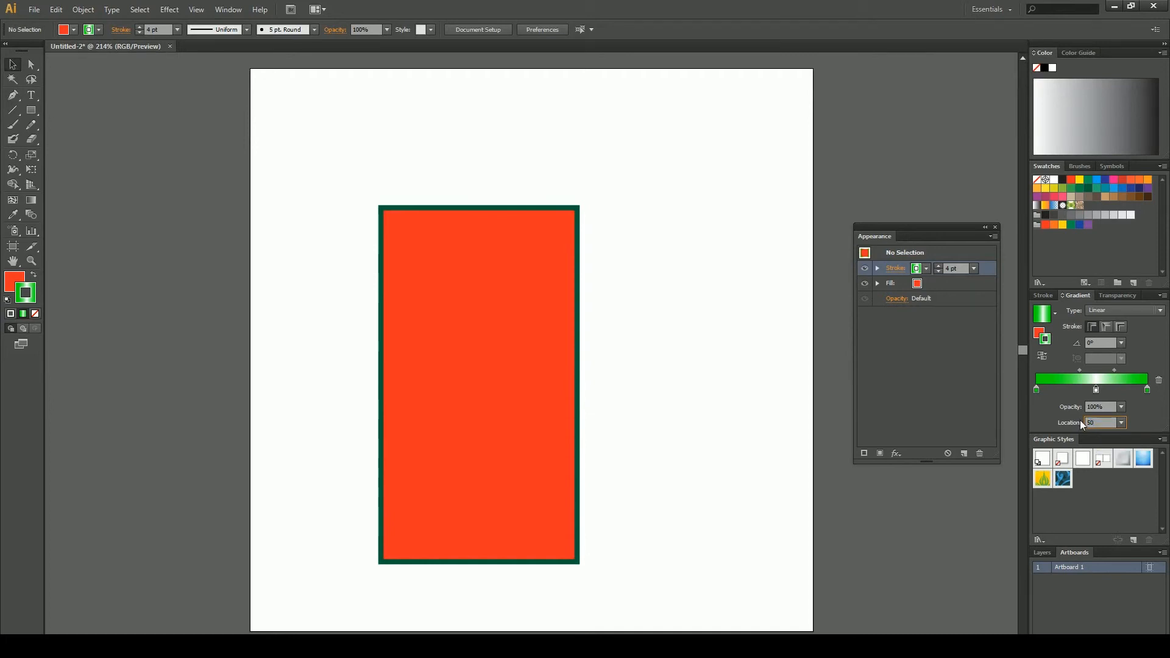
key("Return")
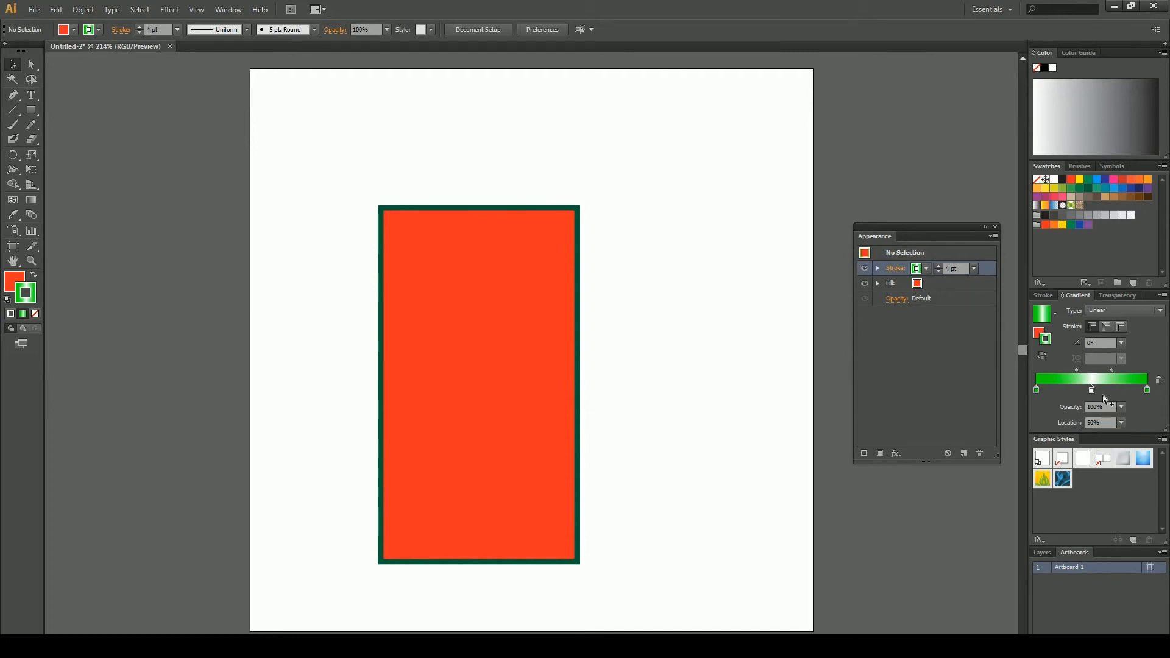
Nudge the midpoint before the white stop toward the starting green, and try an extra stop at about 26%, removing it again
left_click(1079, 371)
left_click_drag(1081, 376, 1074, 375)
left_click(1064, 390)
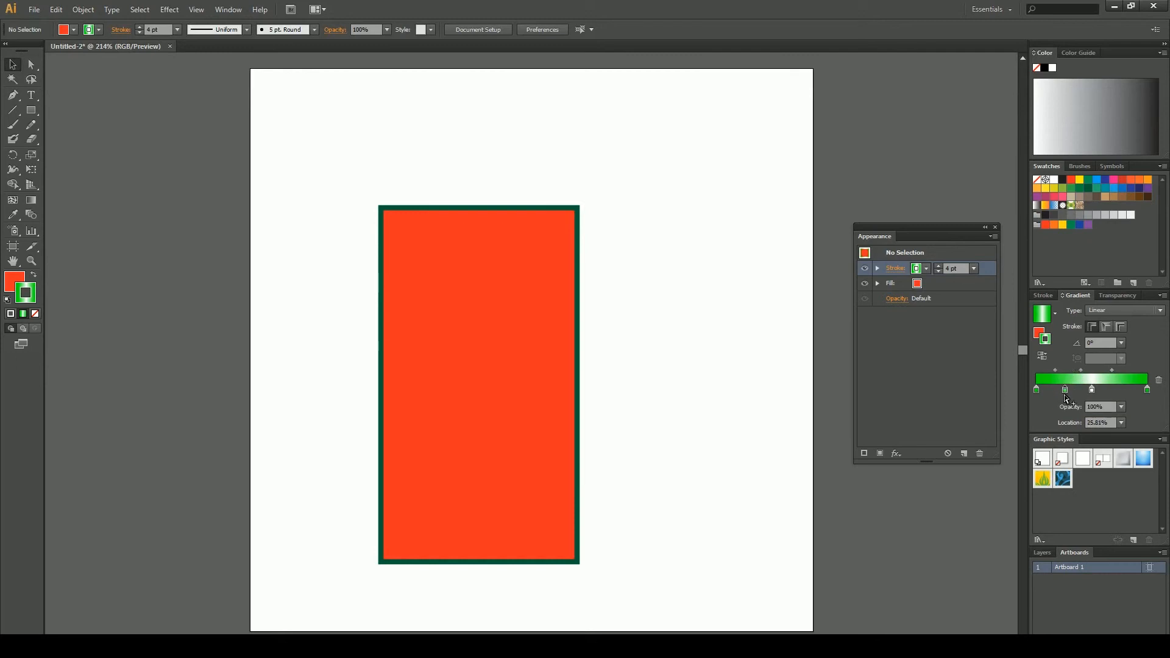
left_click_drag(1064, 390, 1063, 418)
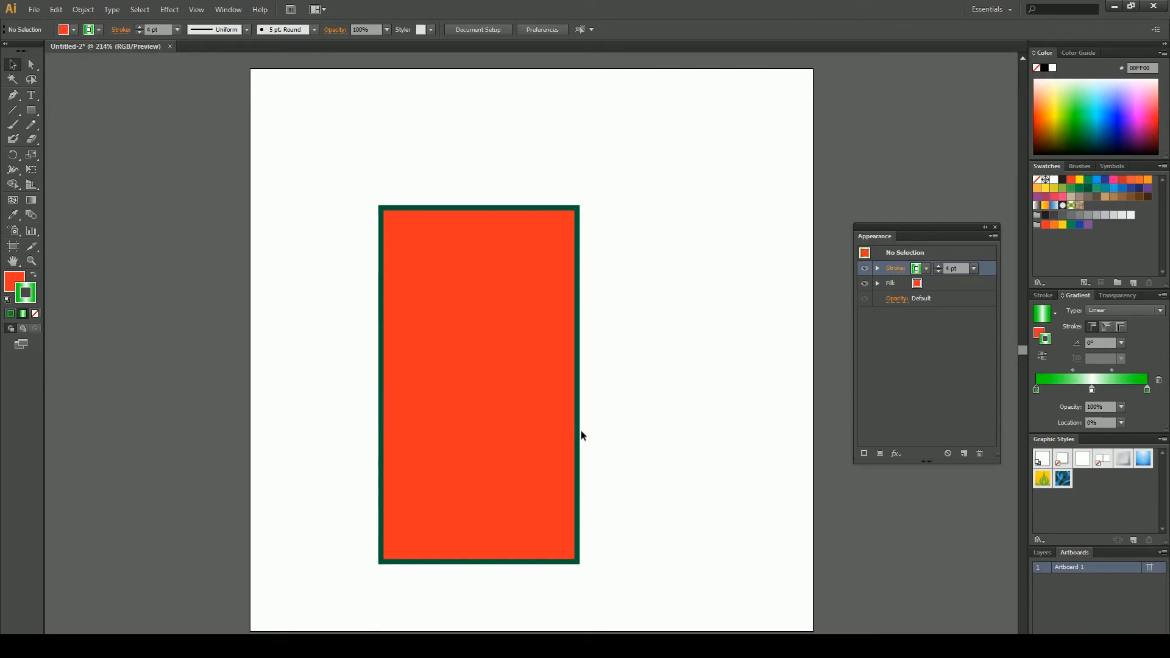
Apply the green-white-green linear gradient to the rectangle's stroke and deselect the rectangle
left_click(562, 430)
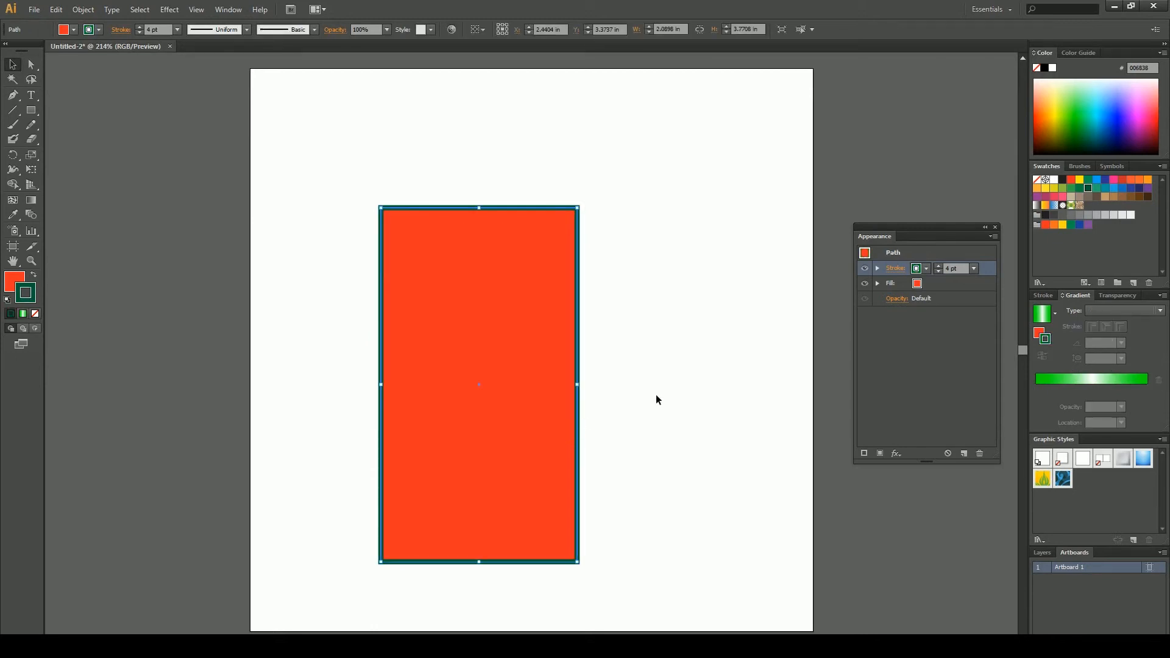
left_click(1043, 314)
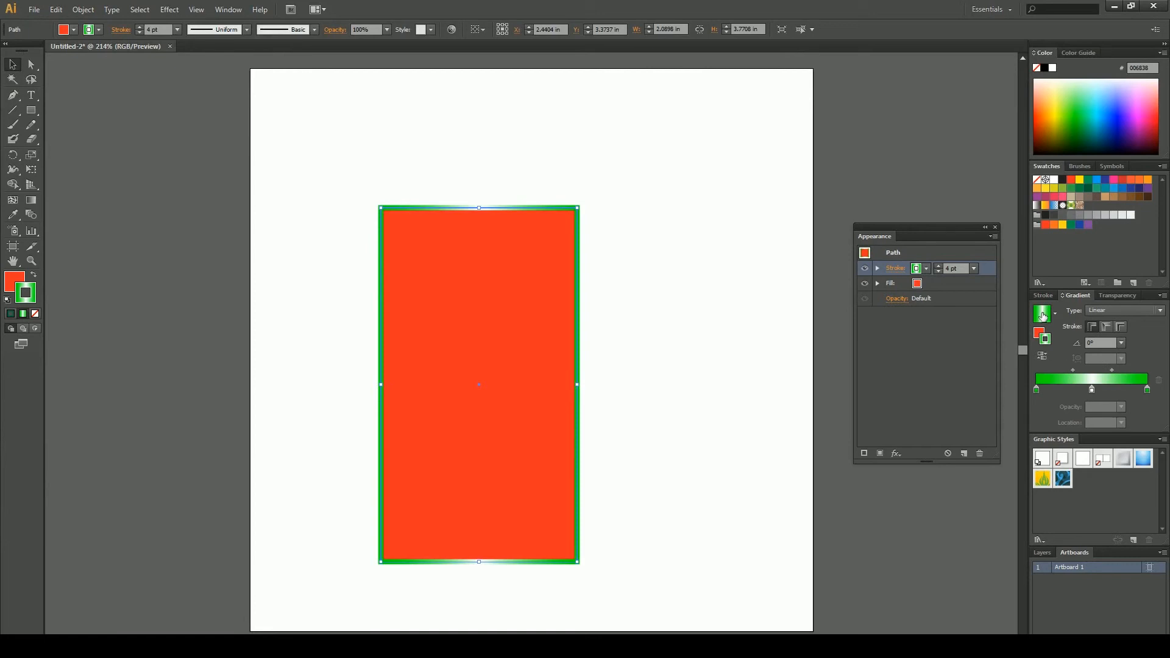
left_click(678, 373)
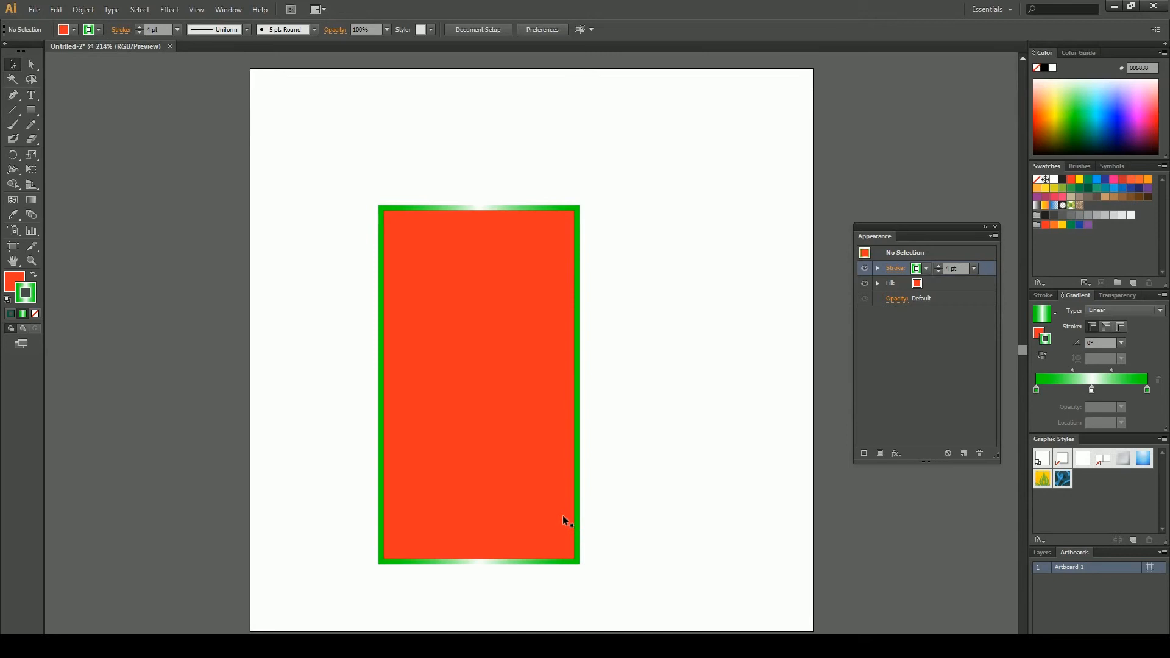
Set the red rectangle's gradient stroke weight to 2 pt and deselect the rectangle
left_click(523, 344)
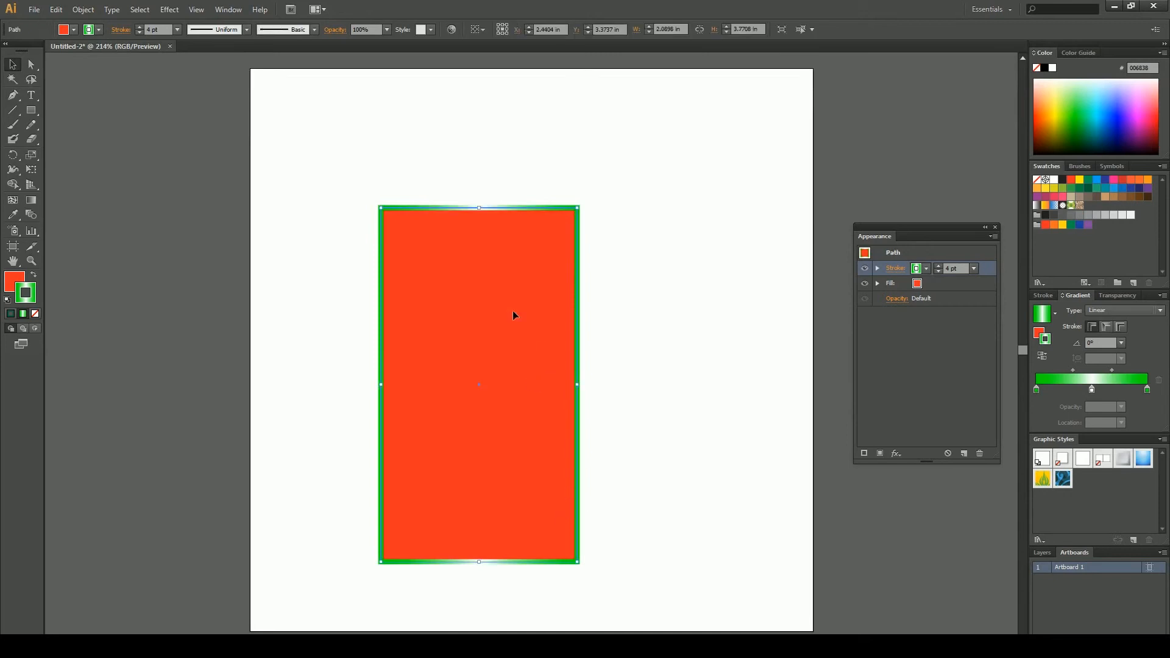
left_click(175, 30)
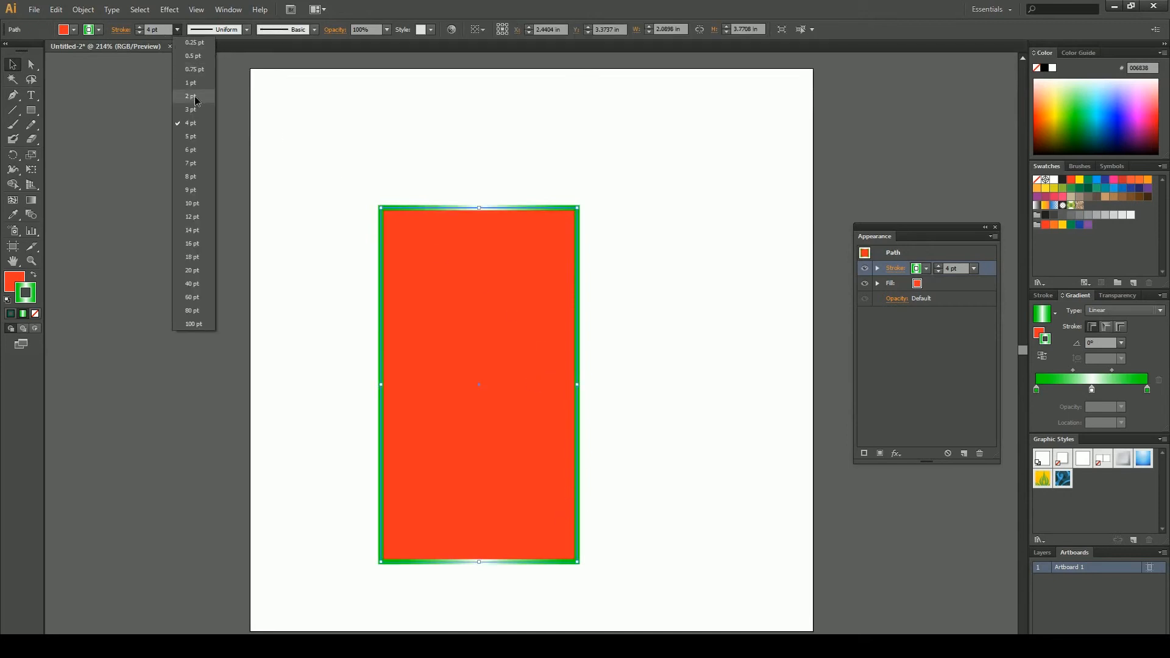
left_click(193, 97)
left_click(634, 272)
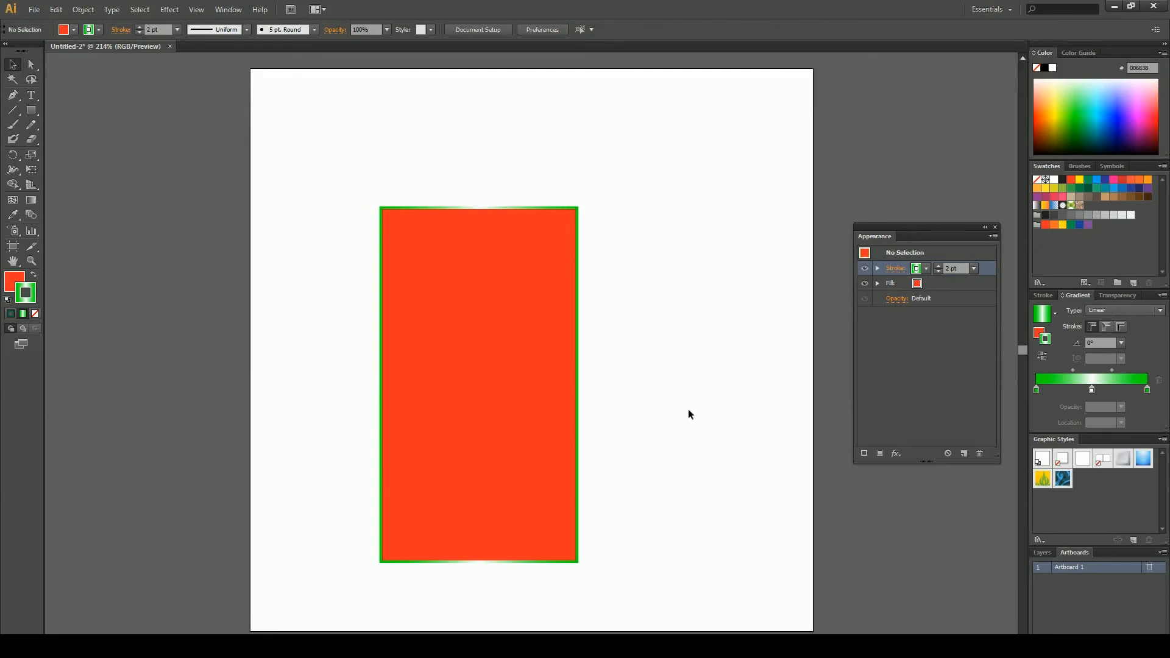
Darken the ending green stop of the rectangle's stroke gradient by setting its green value to 102
left_click(559, 447)
left_click(1148, 390)
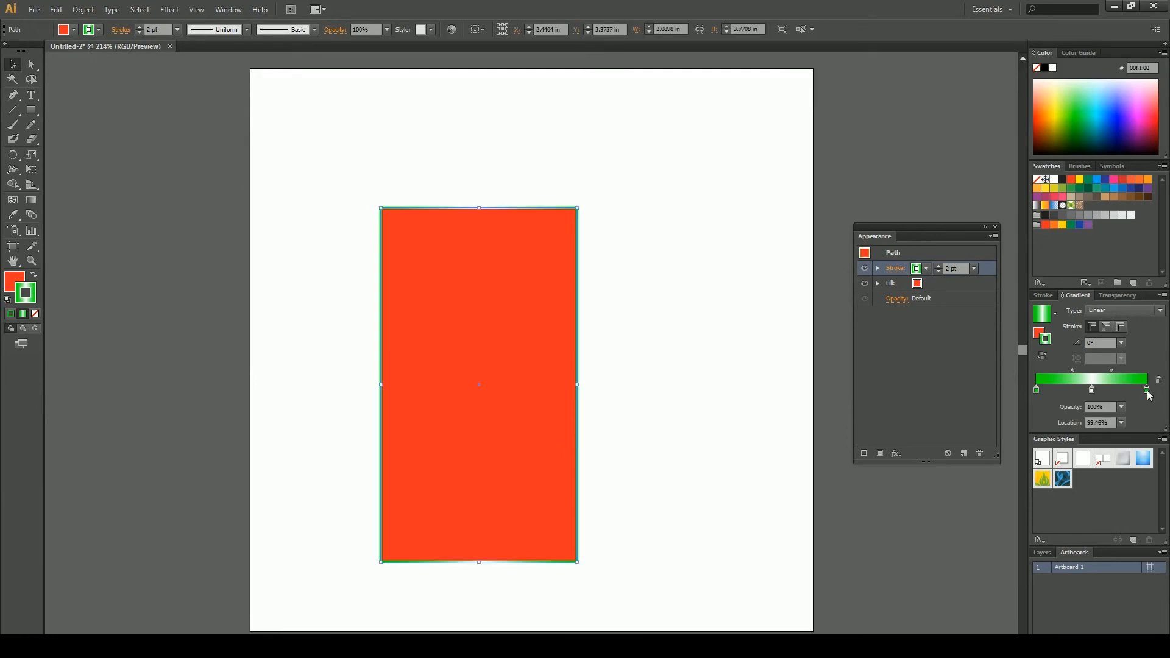
double_click(1147, 392)
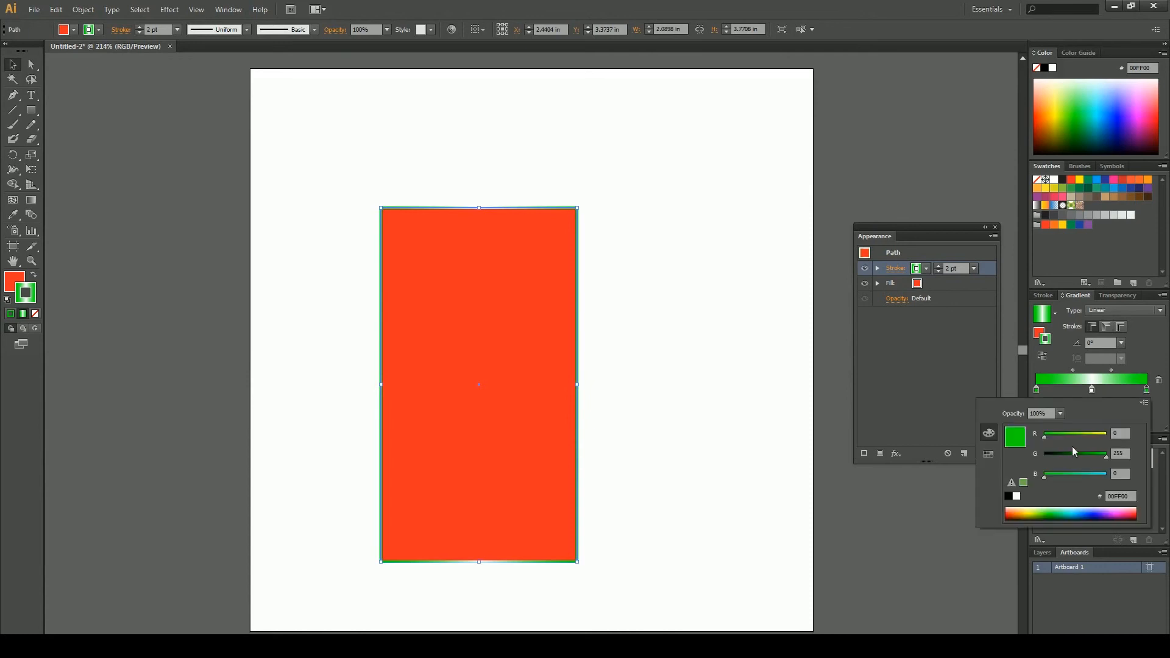
left_click_drag(1099, 461, 1071, 462)
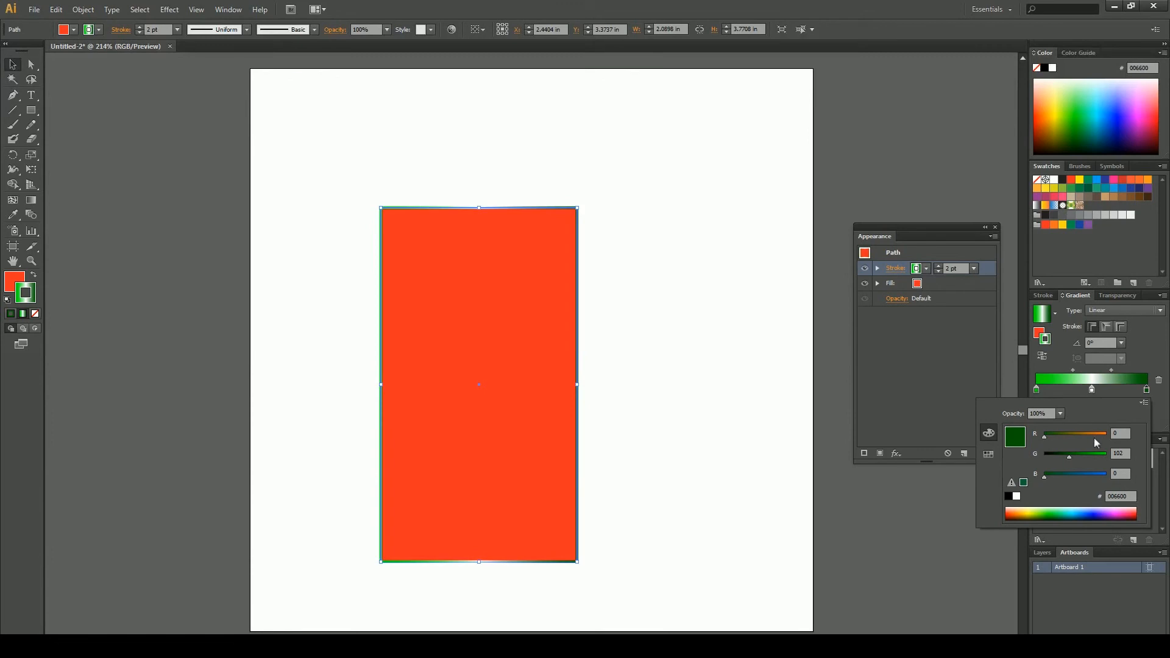
left_click(1161, 408)
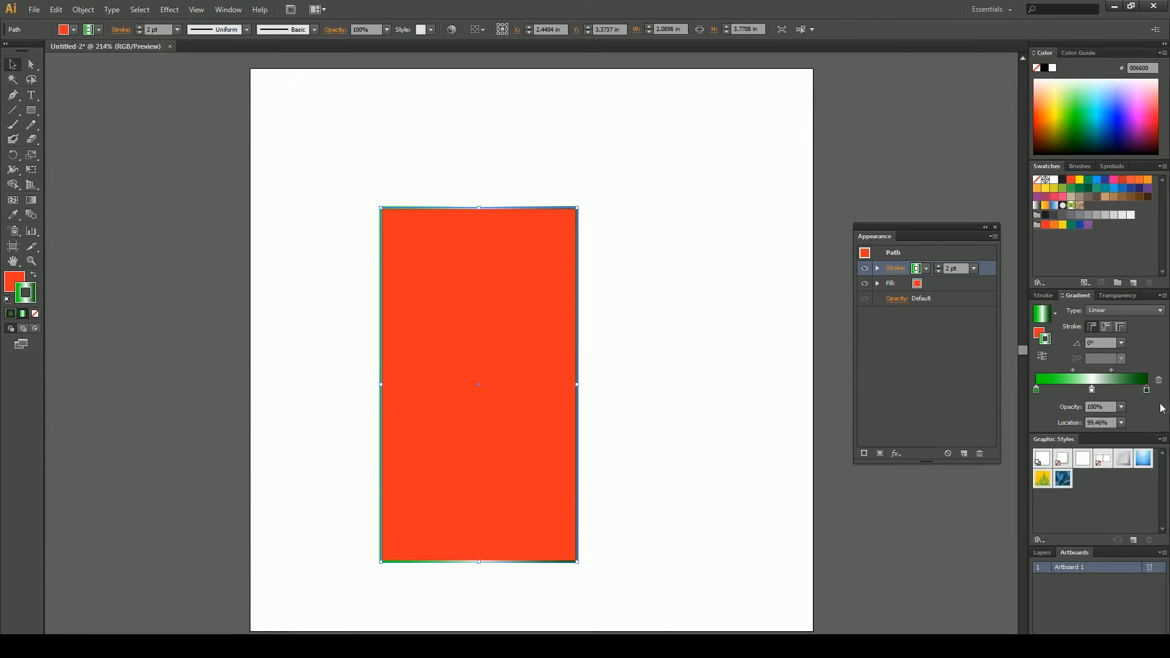
Set the green value of the stroke gradient's starting stop to 102 and deselect the rectangle
double_click(1036, 390)
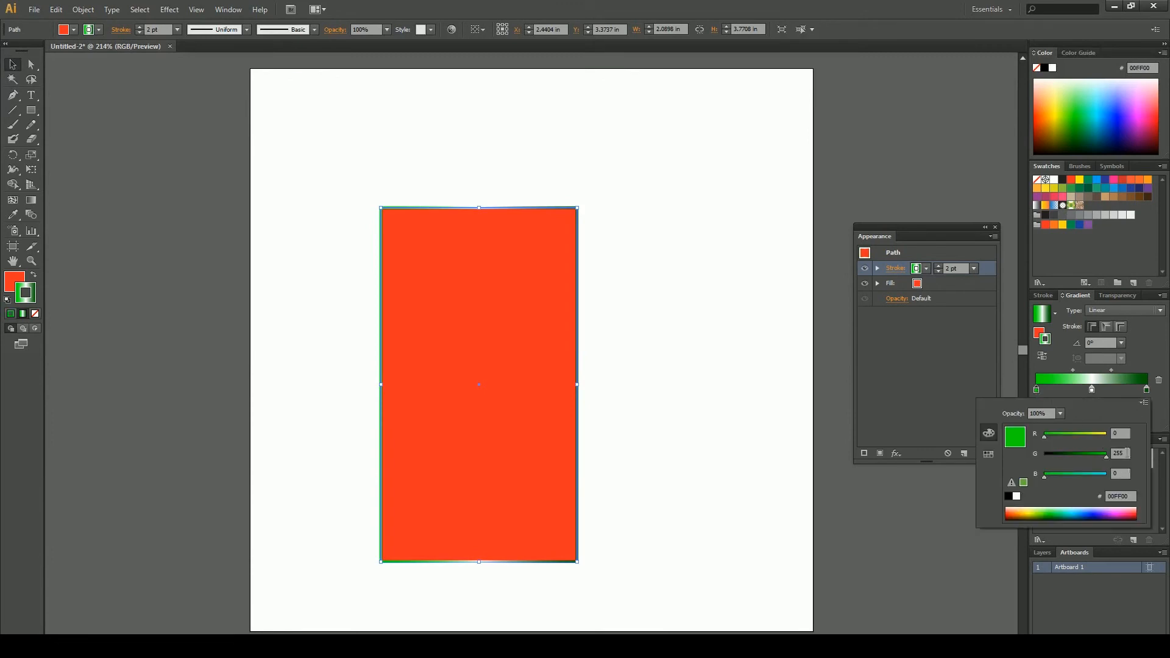
double_click(1126, 454)
type("102")
key("Return")
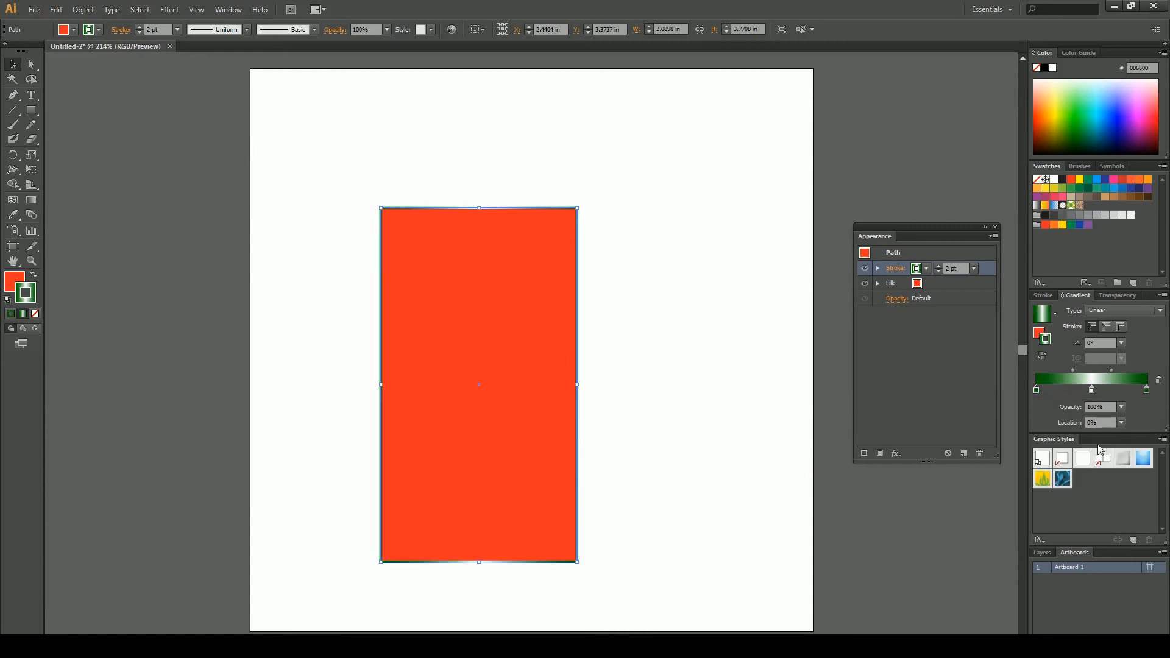
left_click(645, 354)
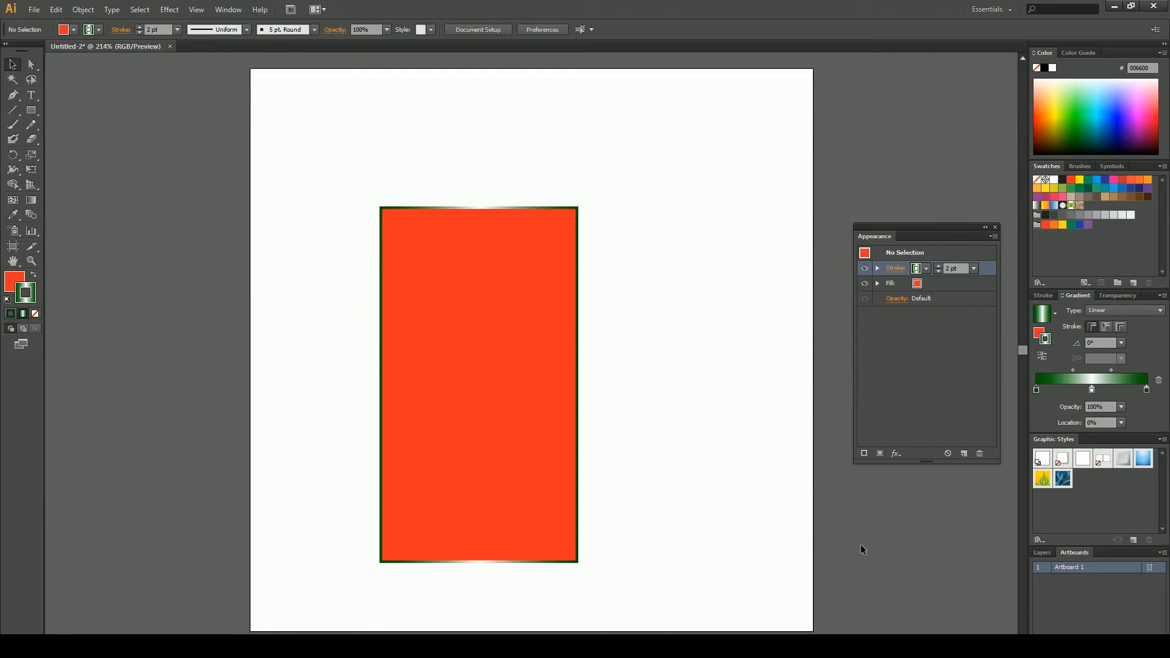
Draw a smaller rectangle about 1.51 by 2.73 in inside the red one and shift it slightly up and left
left_click(924, 287)
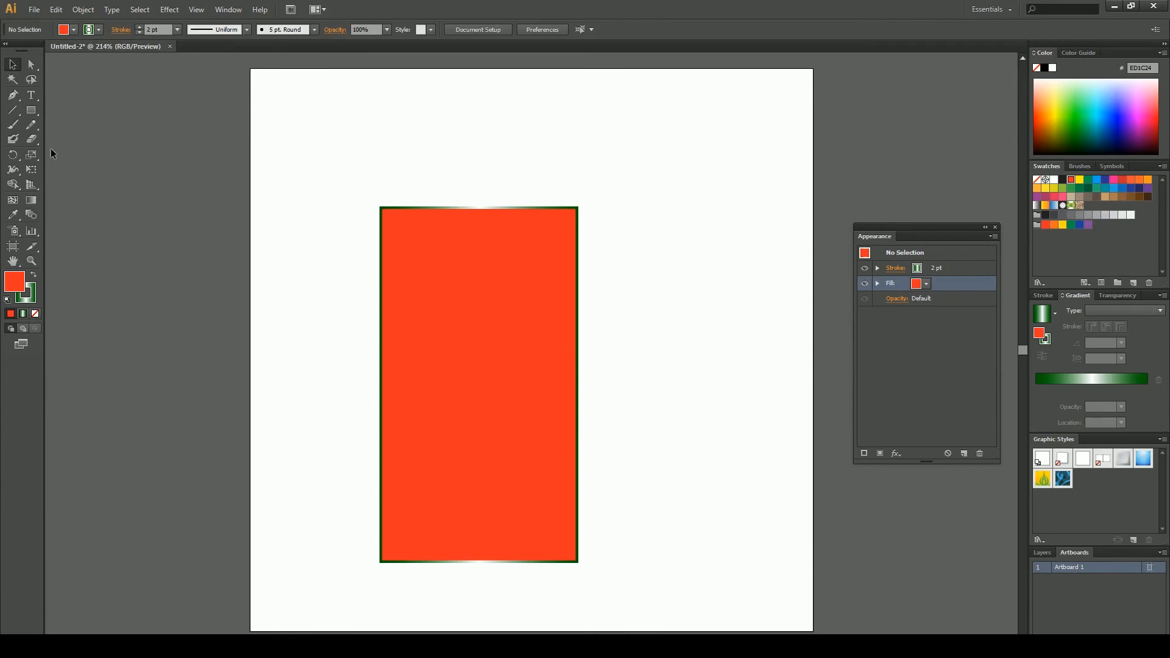
left_click(32, 111)
left_click_drag(410, 269, 552, 524)
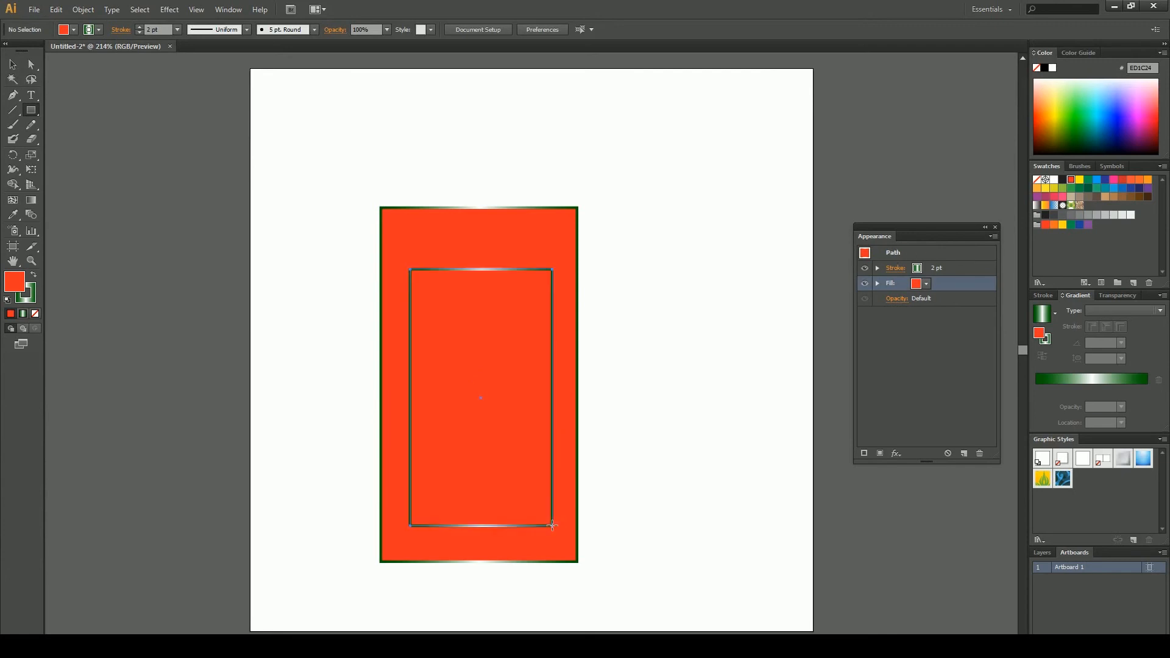
left_click(12, 64)
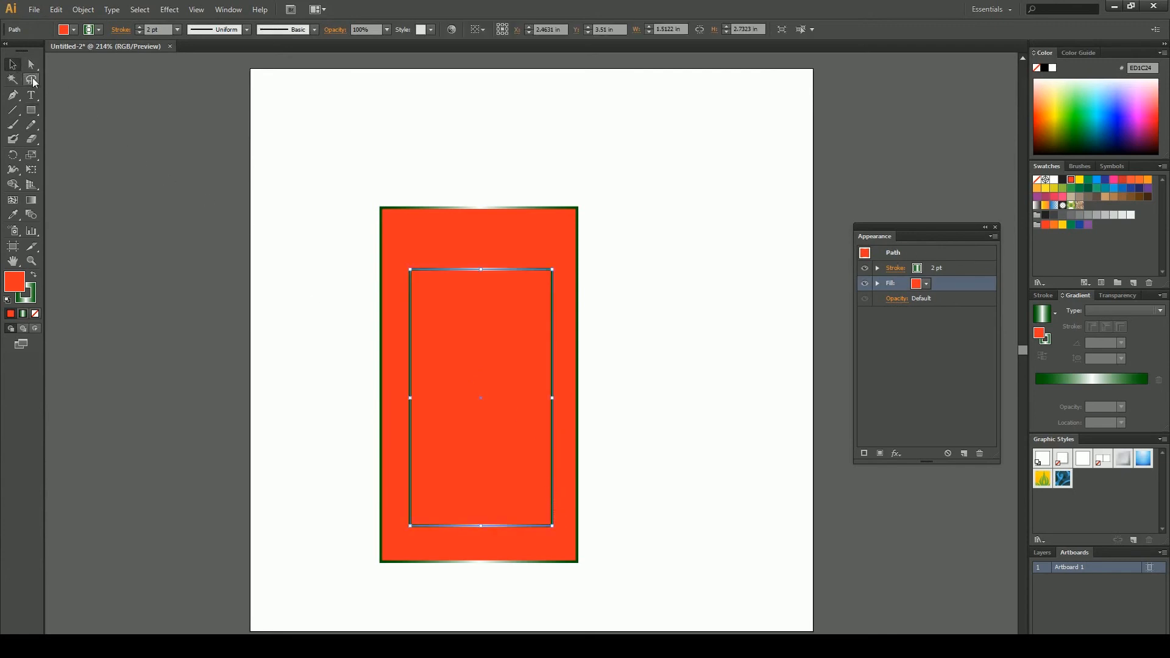
left_click_drag(492, 367, 496, 368)
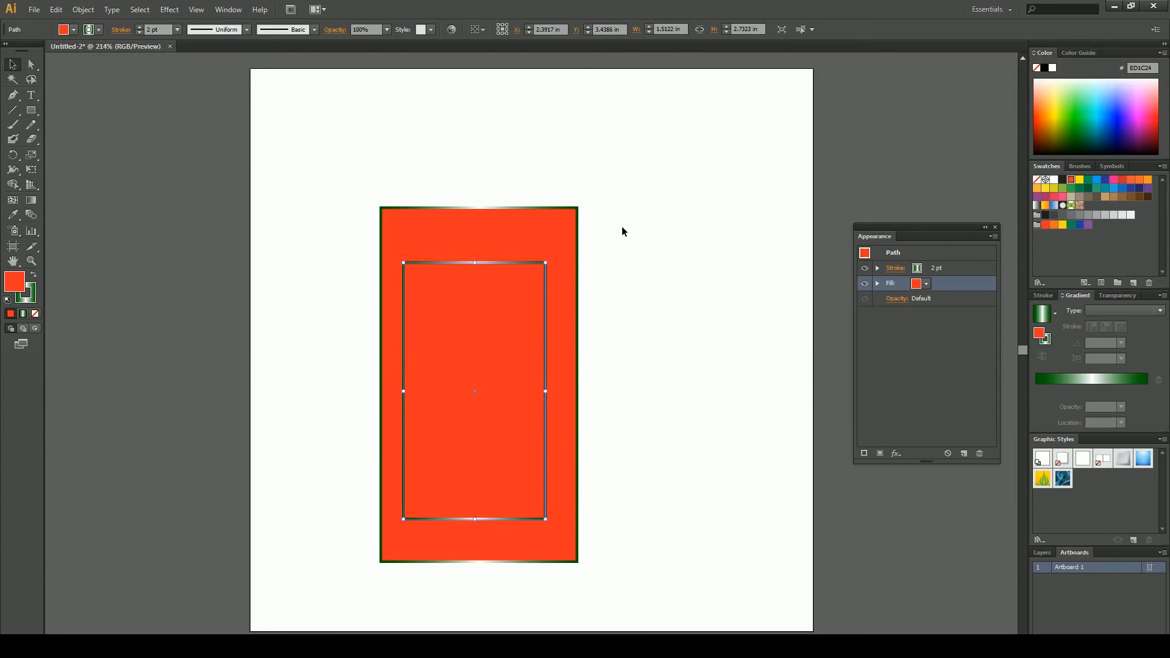
Center the two rectangles on each other horizontally and vertically
left_click(564, 277)
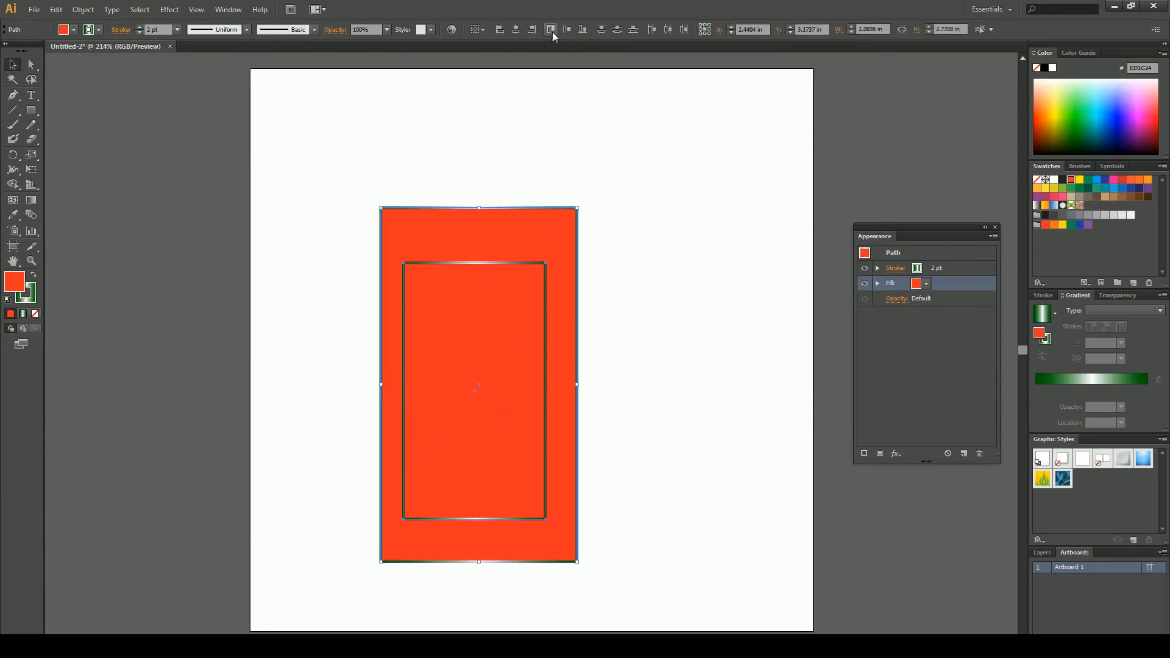
left_click(516, 30)
left_click(567, 30)
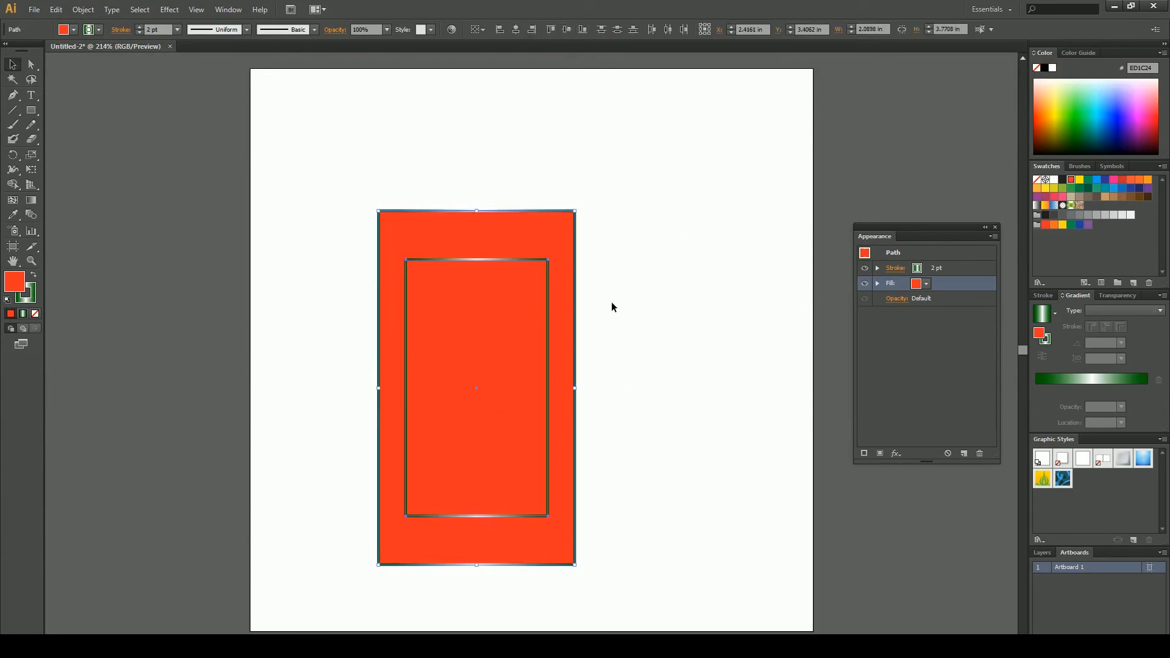
Blend the inner rectangle with the outer one and move the resulting blend slightly down
left_click(31, 215)
left_click(500, 293)
left_click(567, 232)
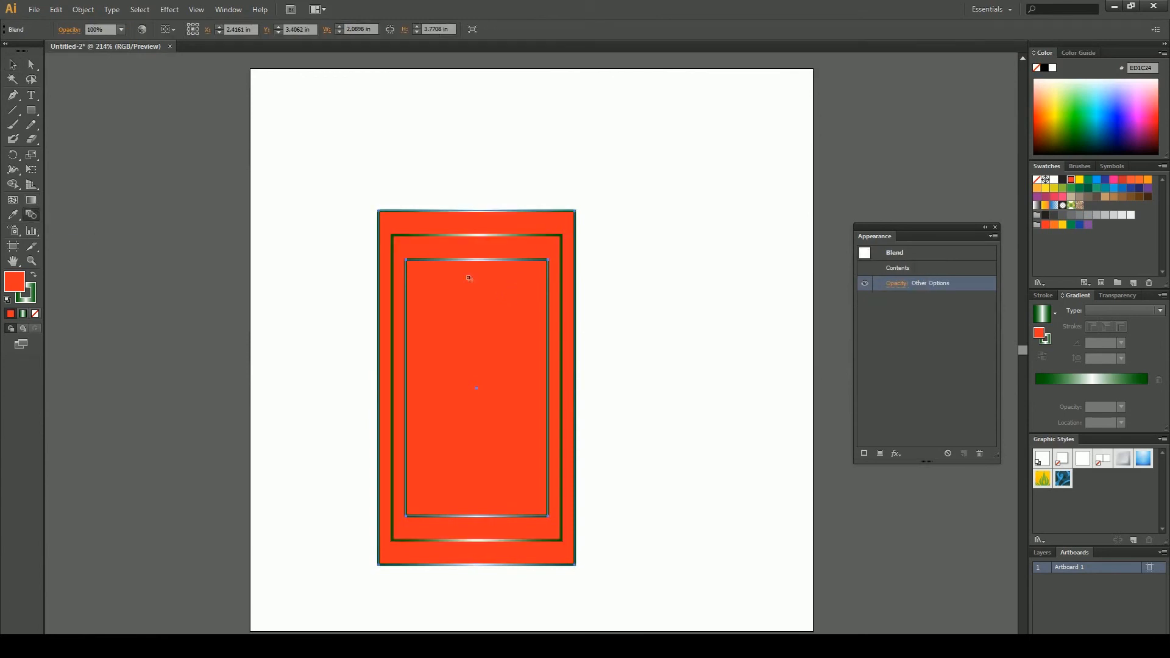
left_click(15, 65)
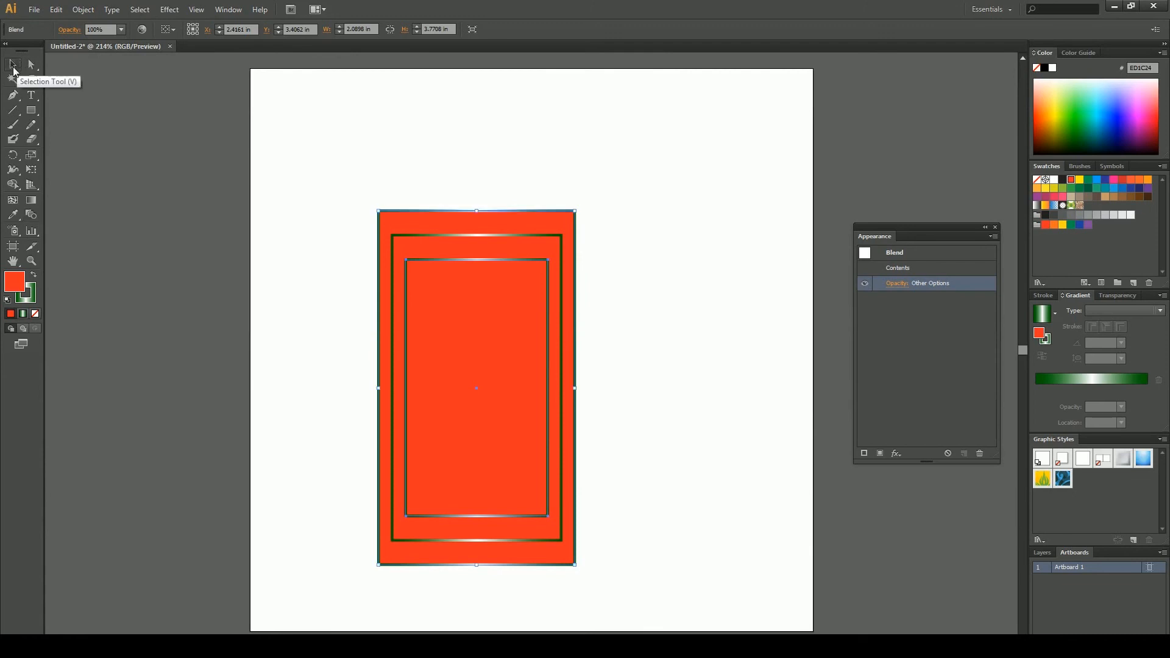
left_click(420, 176)
left_click_drag(493, 360, 495, 382)
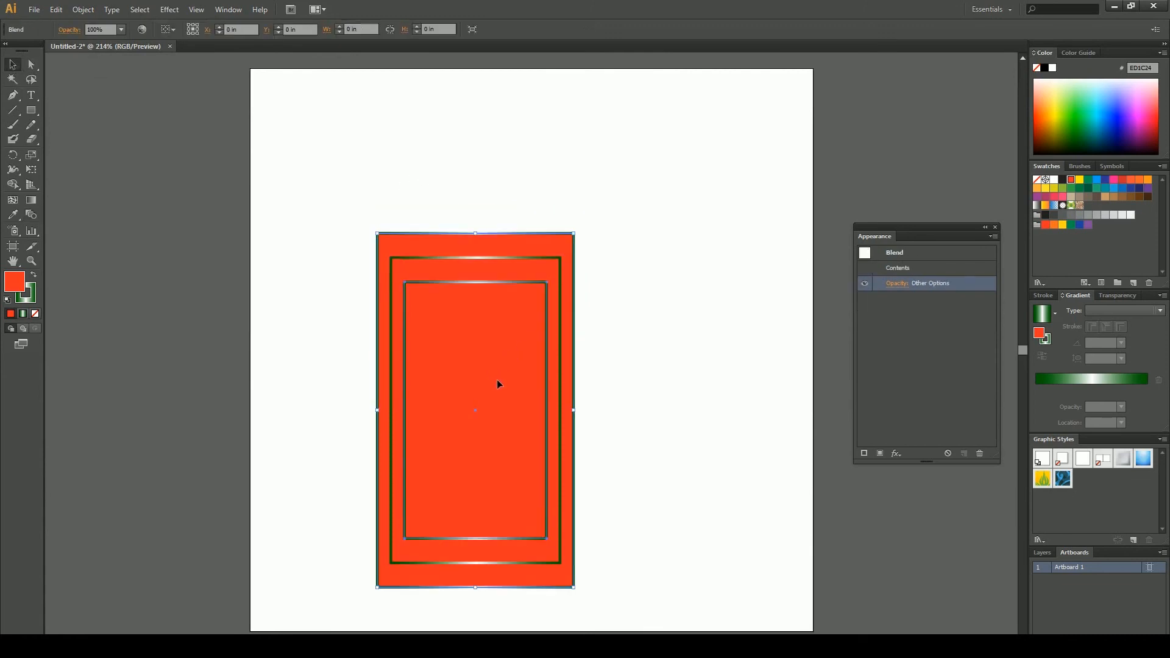
Move only the blend's inner rectangle into the lower-left corner of the outer rectangle and deselect it
key("a")
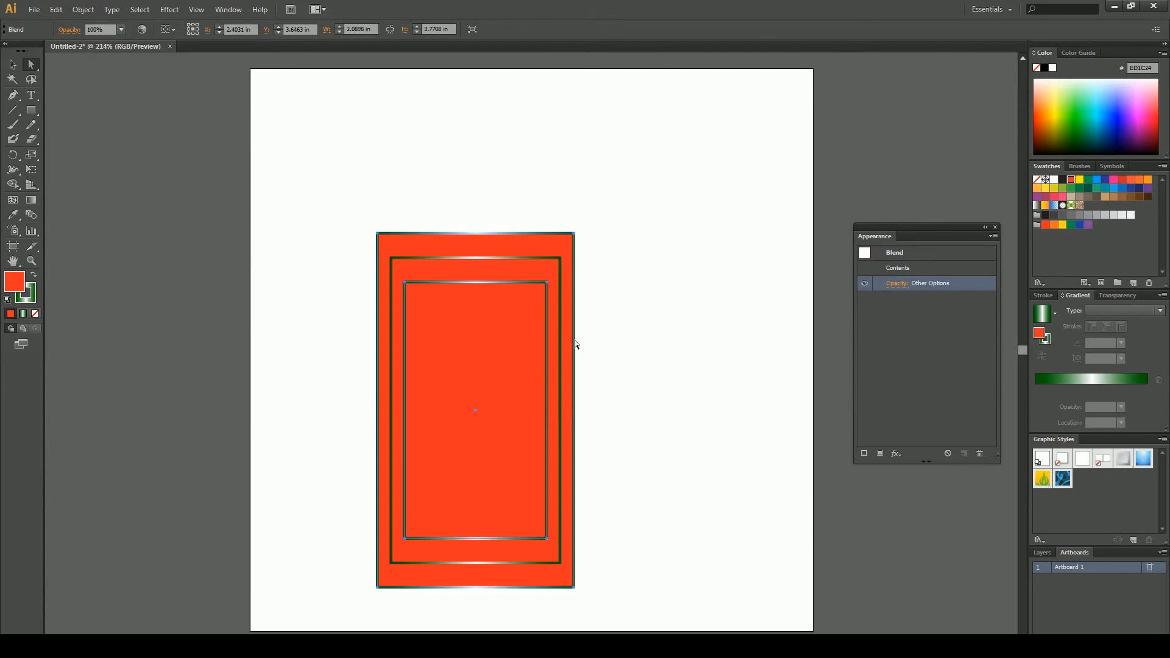
left_click(576, 343)
left_click(519, 359)
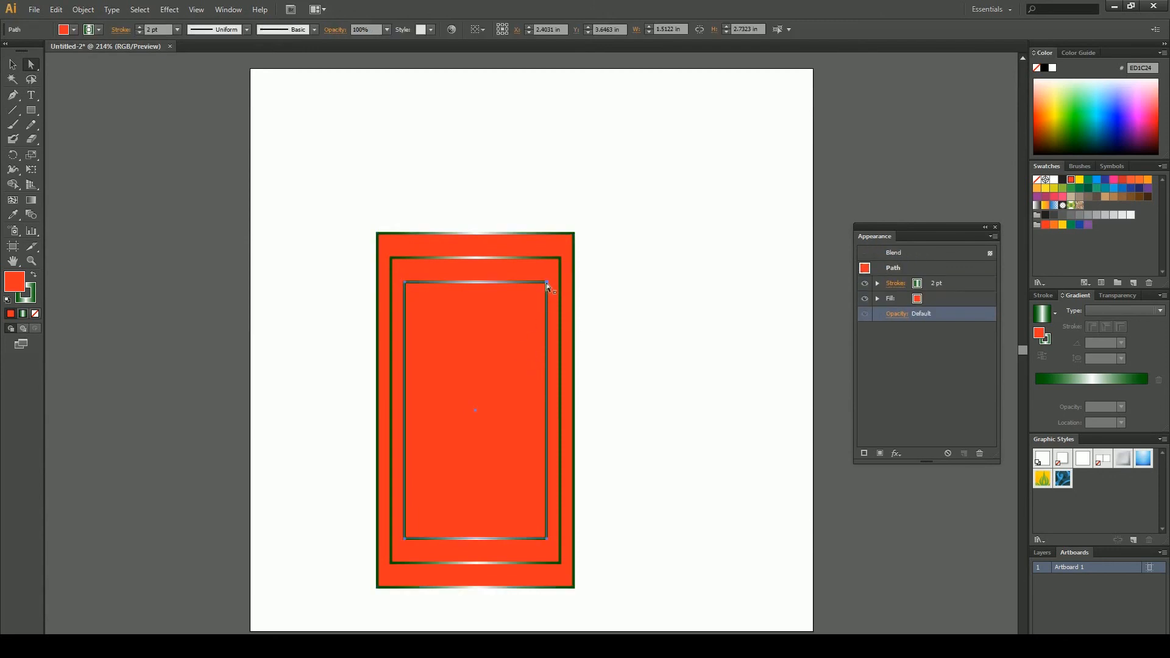
left_click_drag(546, 281, 526, 313)
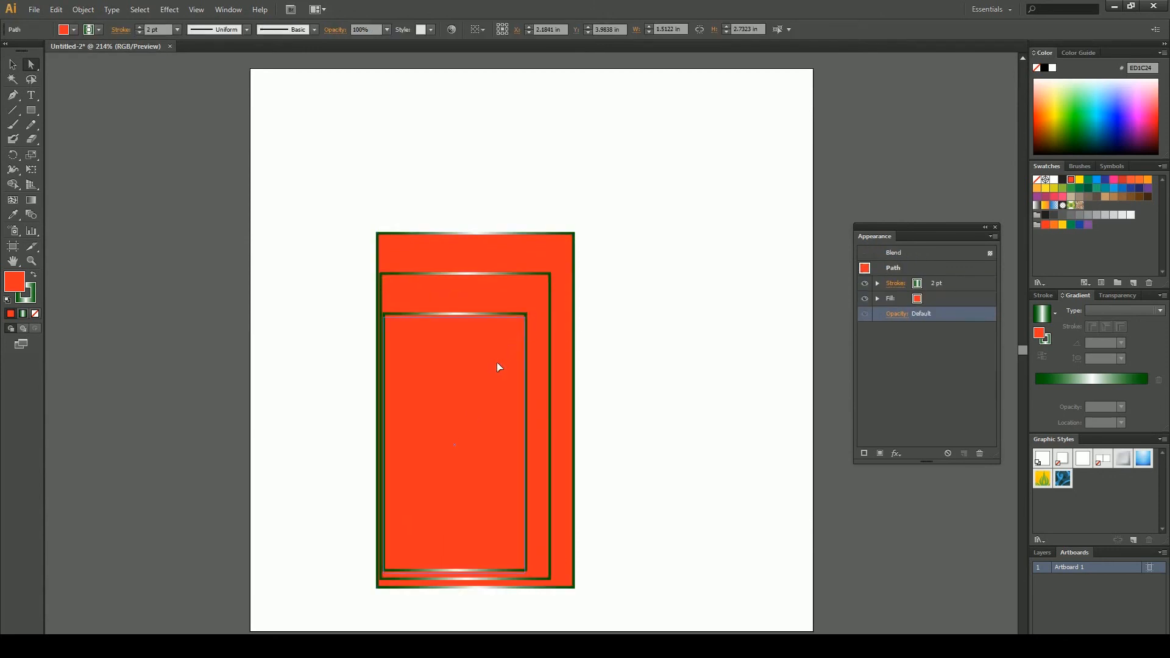
left_click_drag(493, 371, 487, 381)
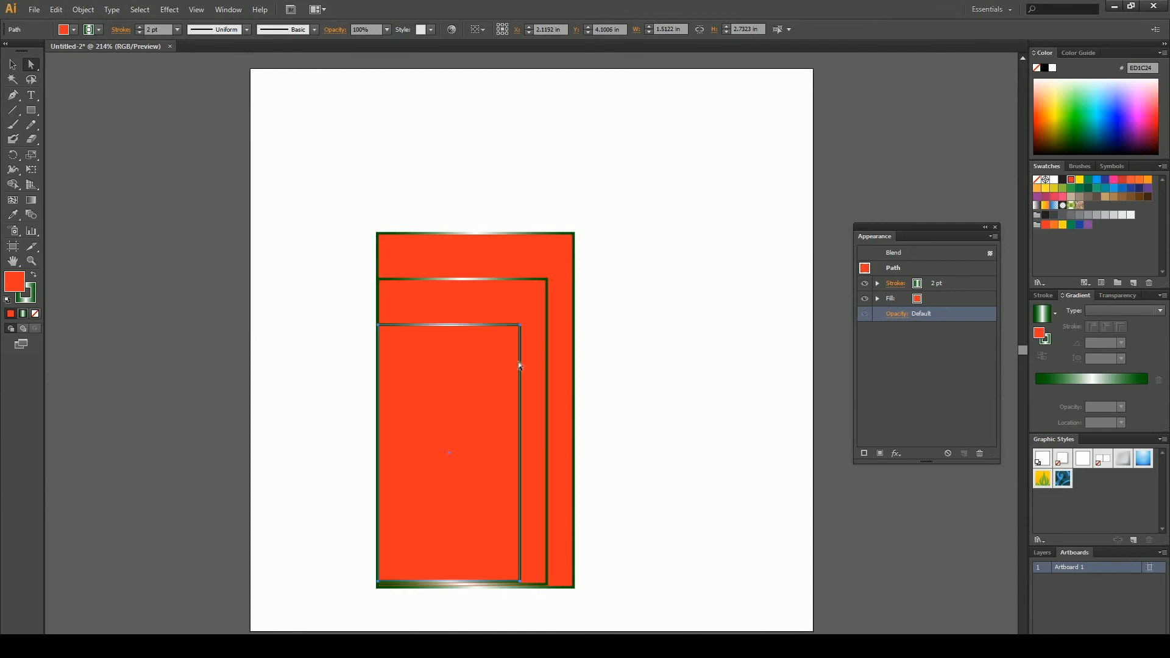
left_click(625, 340)
left_click(478, 440)
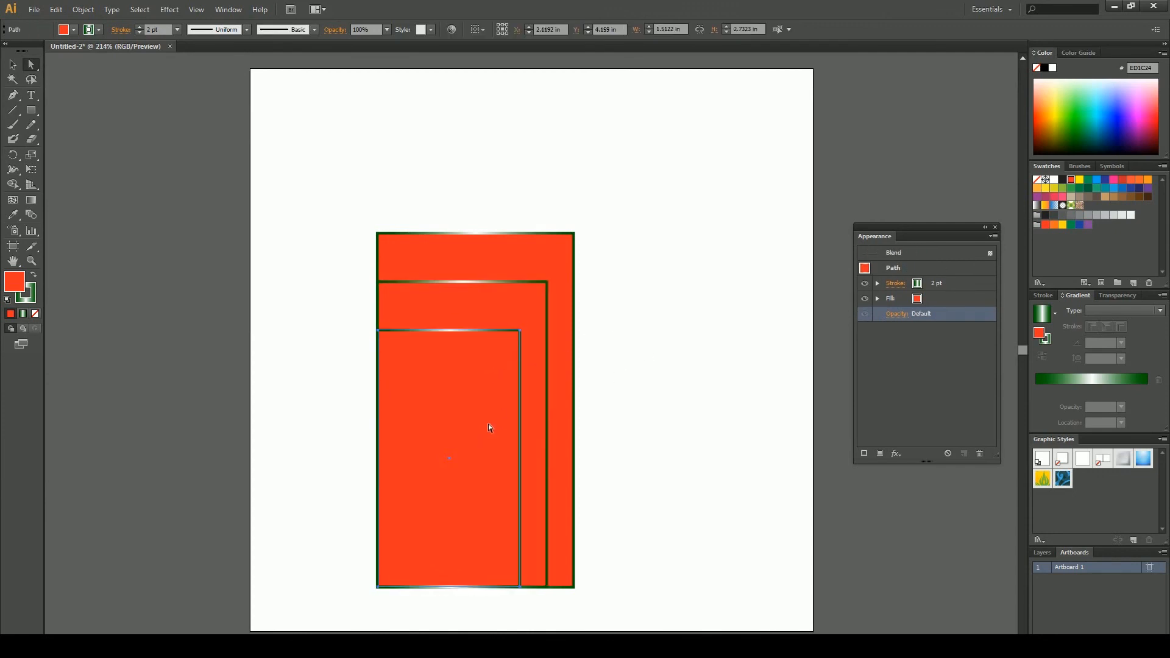
left_click(622, 364)
Reshape the inner rectangle by pulling its upper-right anchor point up toward the outer rectangle's upper-right corner
left_click(514, 359)
left_click(521, 329)
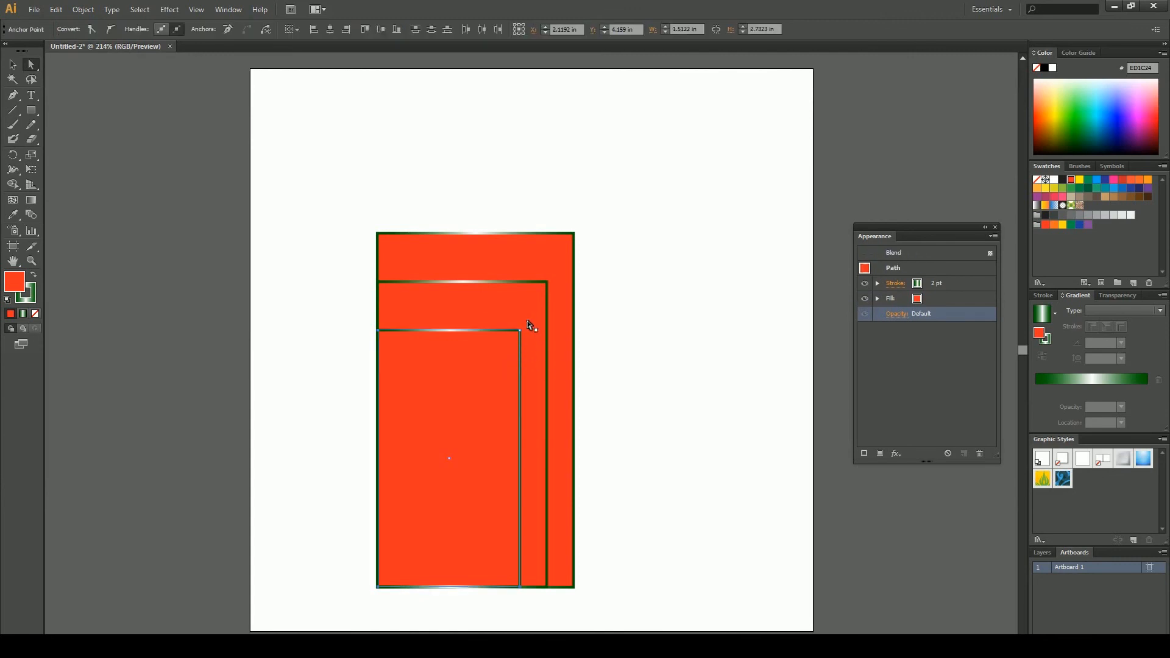
left_click_drag(524, 326, 545, 282)
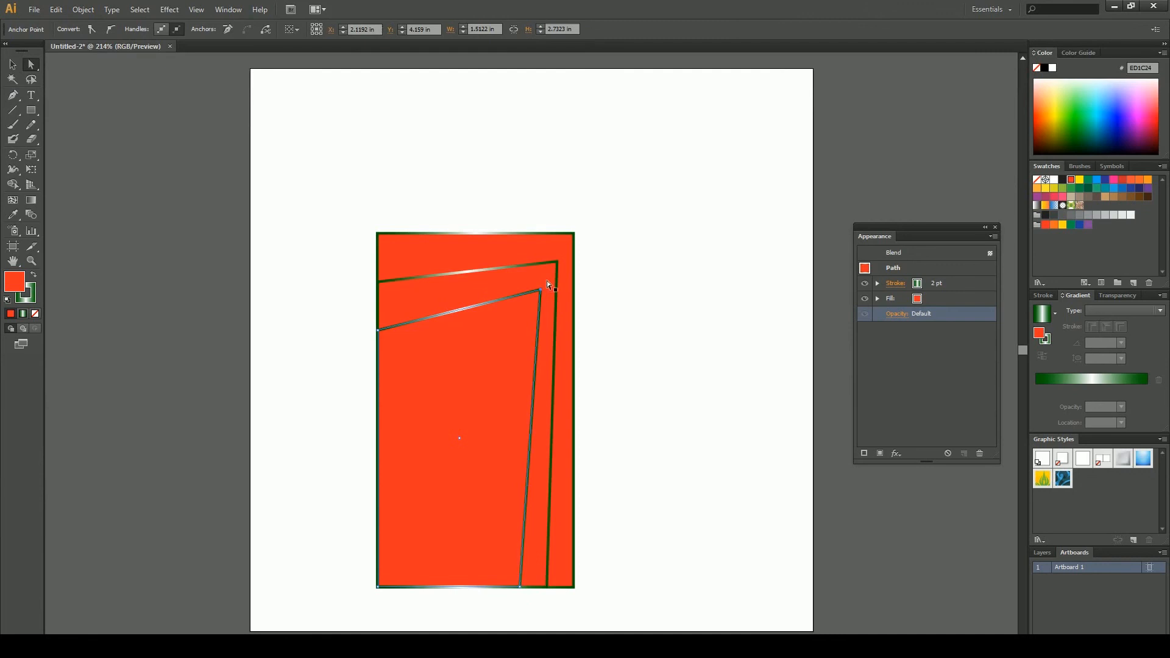
left_click(596, 290)
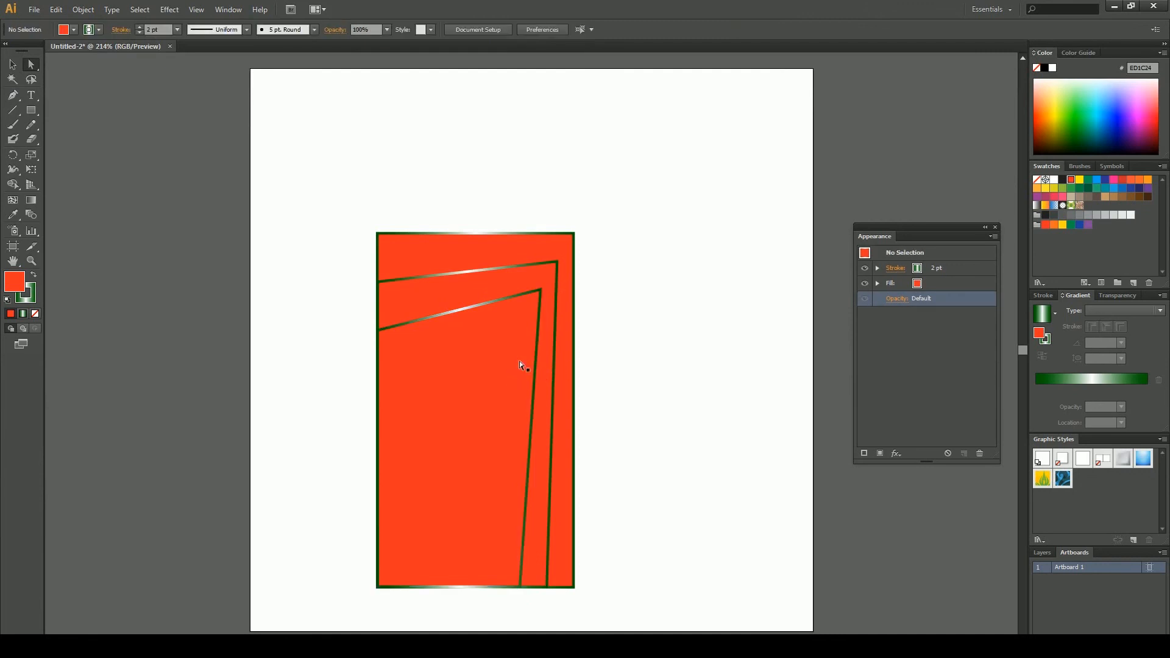
left_click_drag(540, 290, 542, 269)
left_click(607, 270)
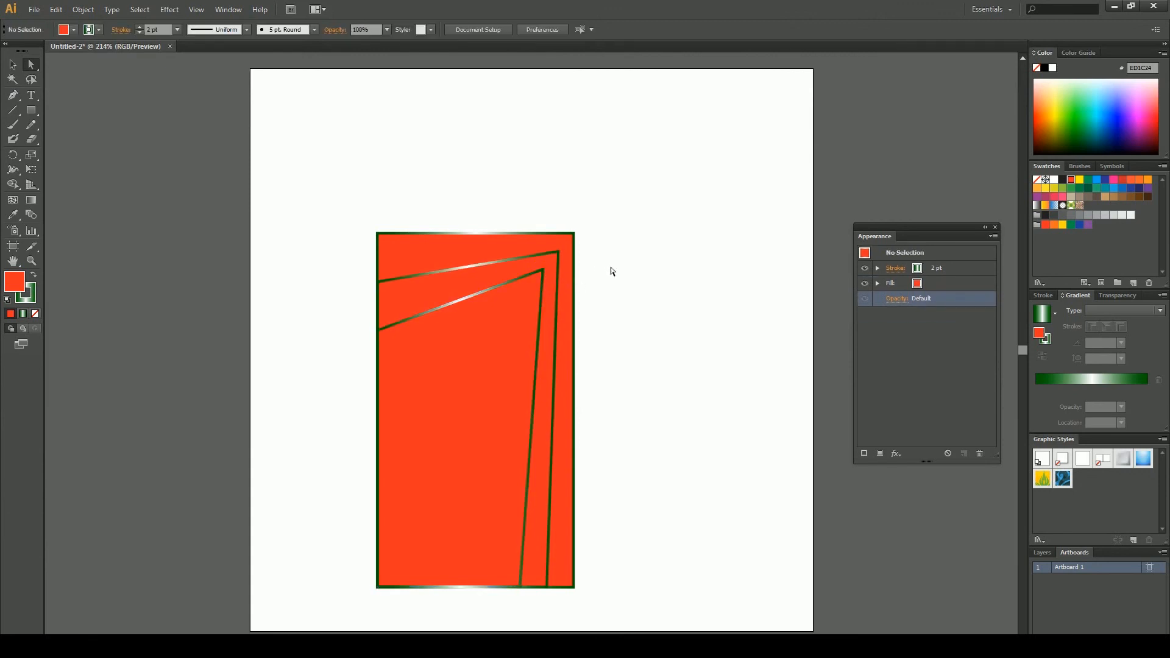